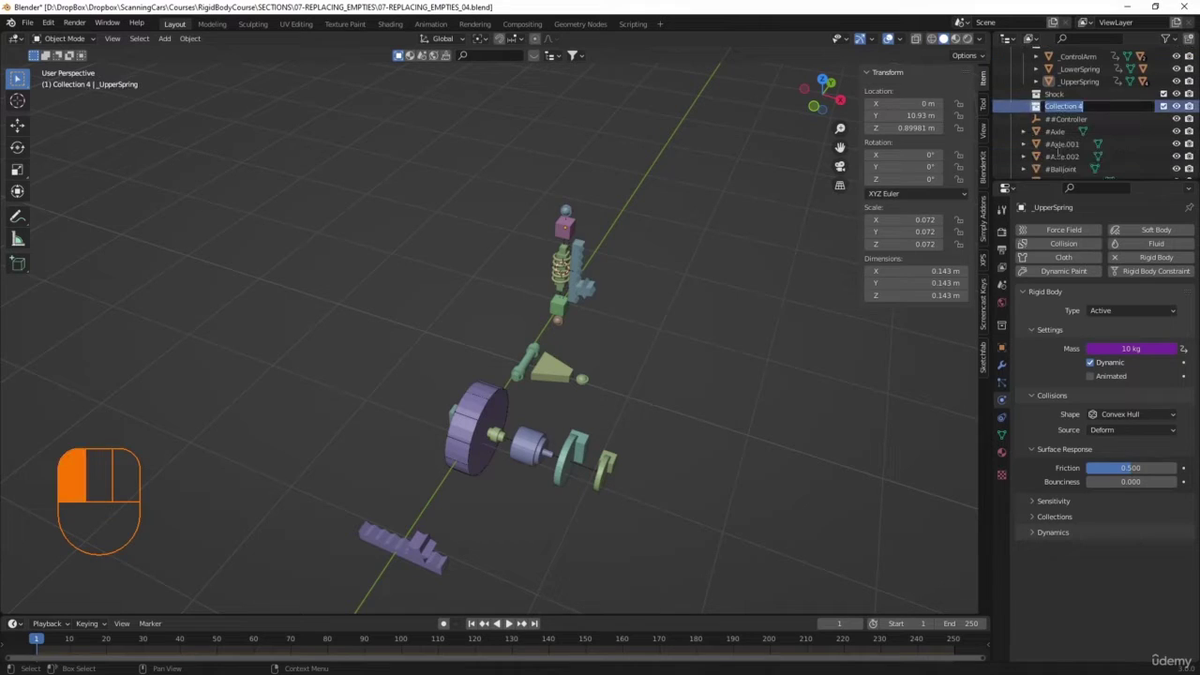
Step: Rename Collection 4 to Steering, and add another collection named IndSteering inside the main Collection
type("Steering")
scroll(1078, 103, "up", 3)
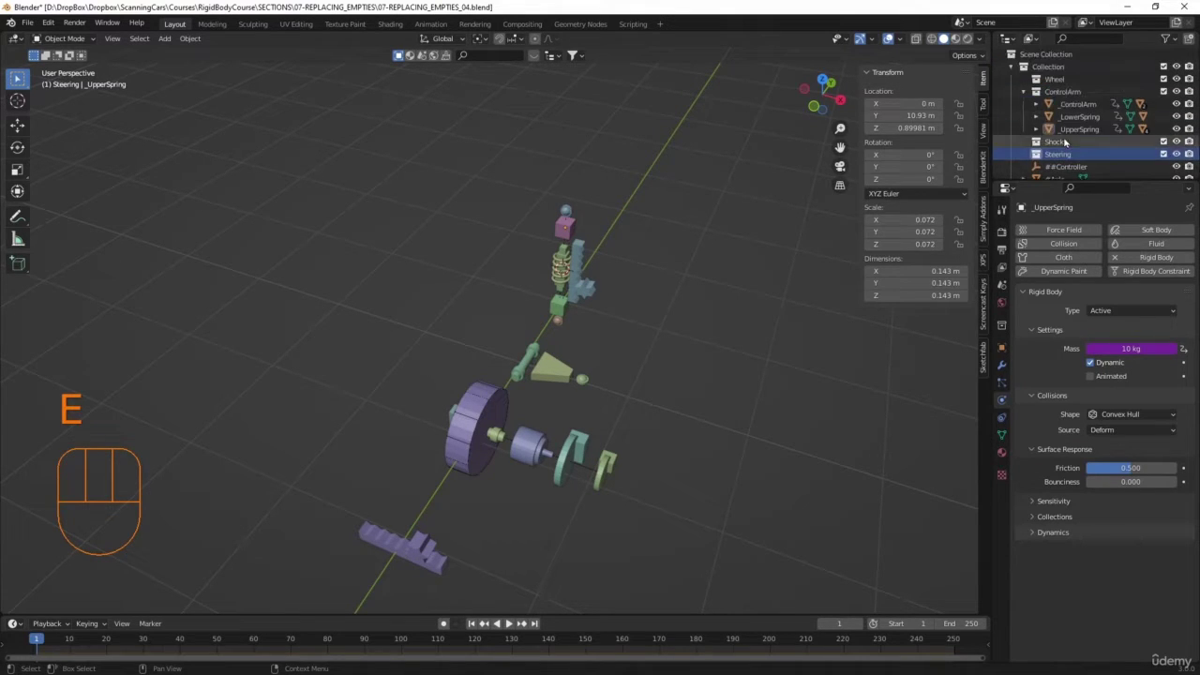
right_click(1053, 67)
left_click(1053, 68)
scroll(1112, 122, "down", 3)
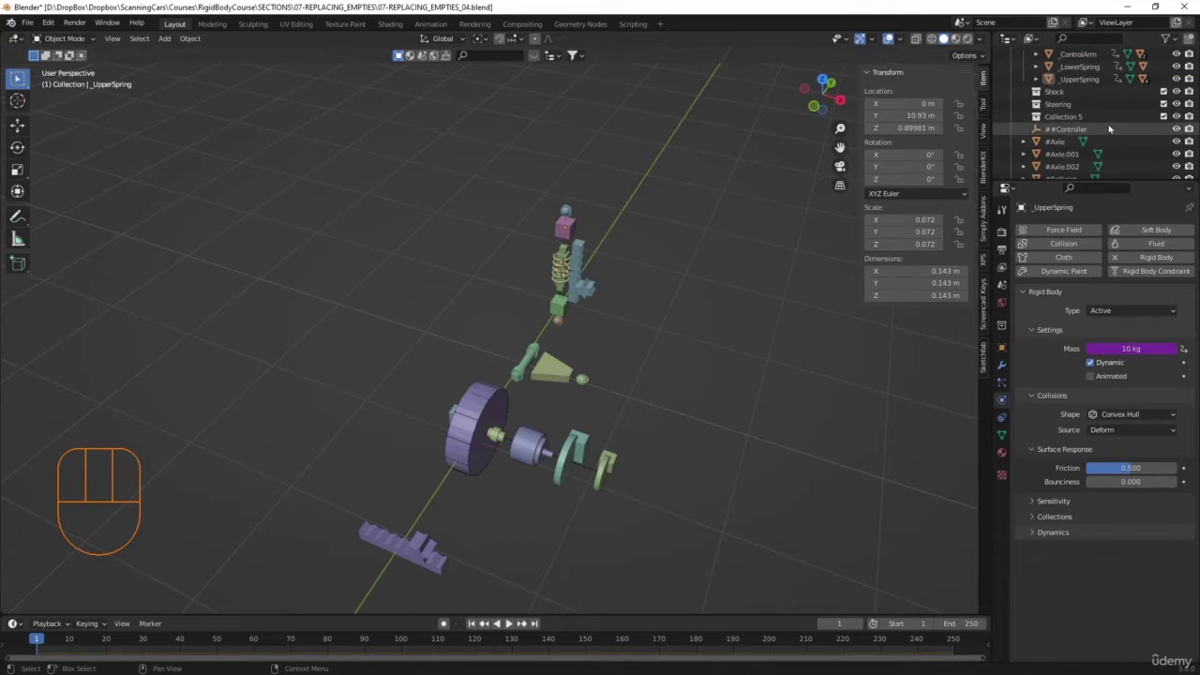
double_click(1068, 119)
type("In")
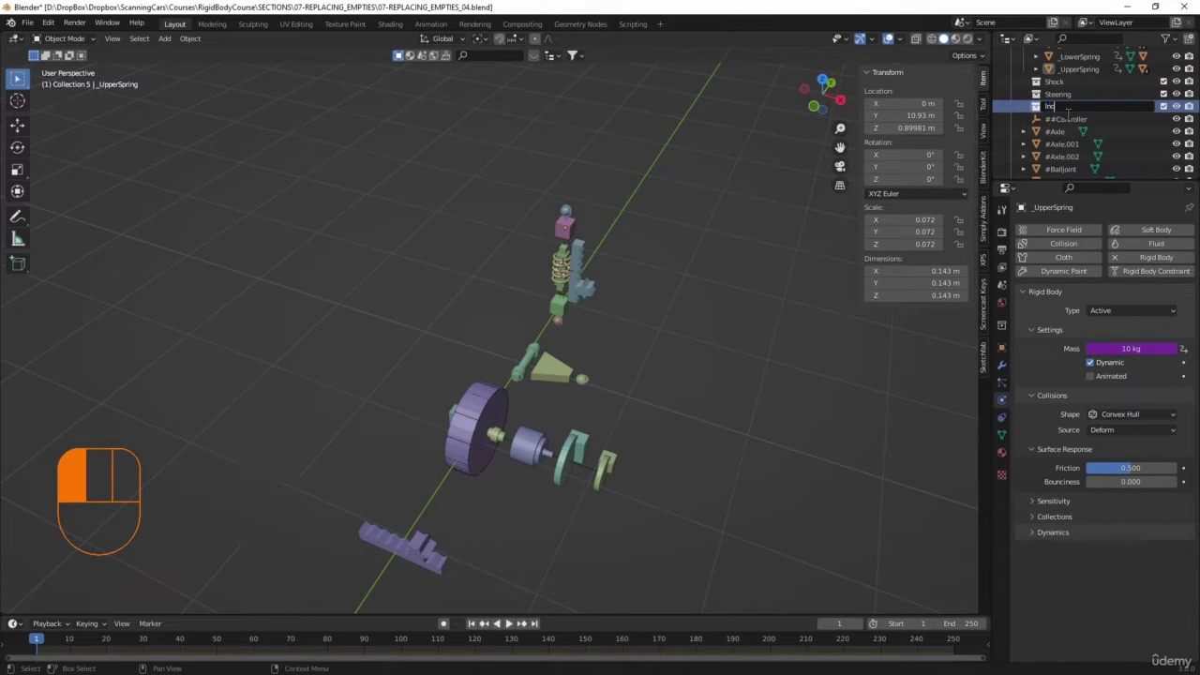
type("dSteering")
left_click(775, 273)
Step: Make the Steering collection active and, in top view, snap the 3D cursor to the wheel
left_click(1058, 94)
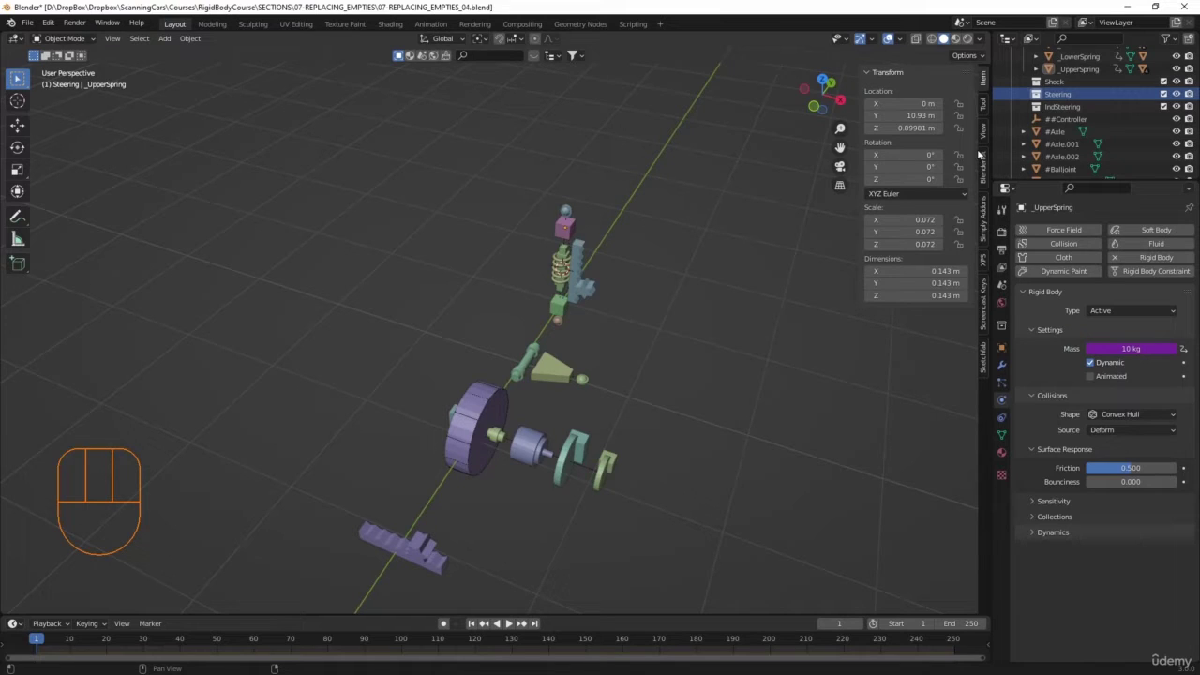
scroll(806, 235, "down", 4)
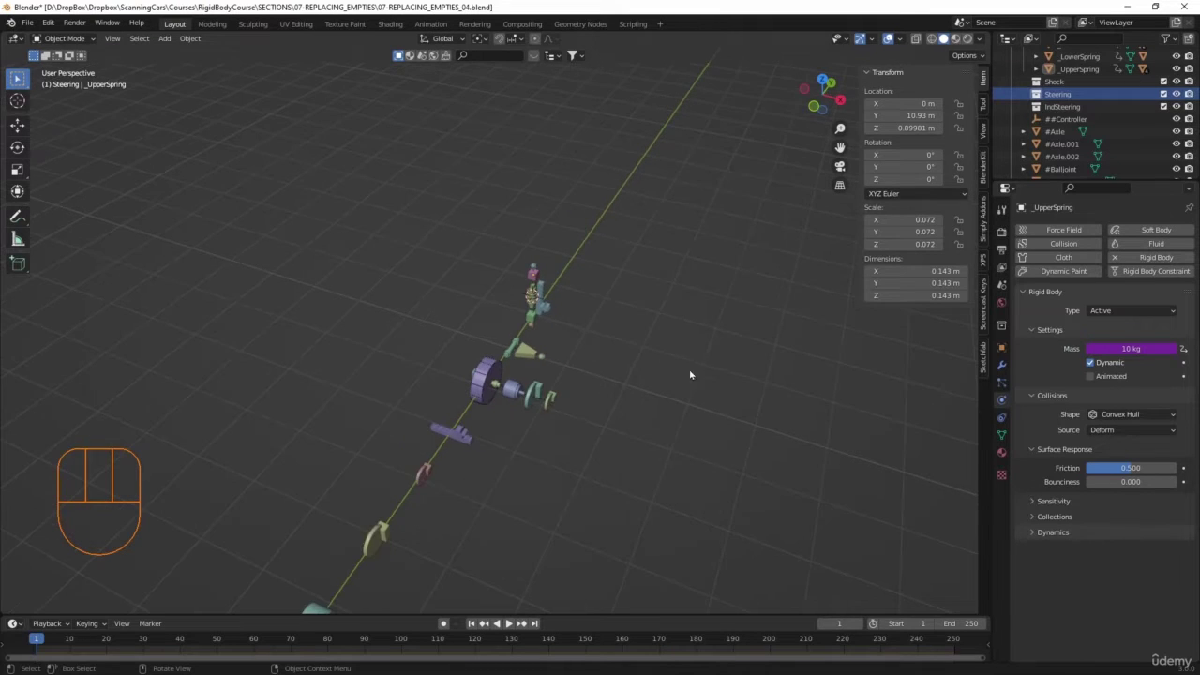
middle_click_drag(615, 502, 726, 389, "shift")
scroll(726, 389, "down", 3)
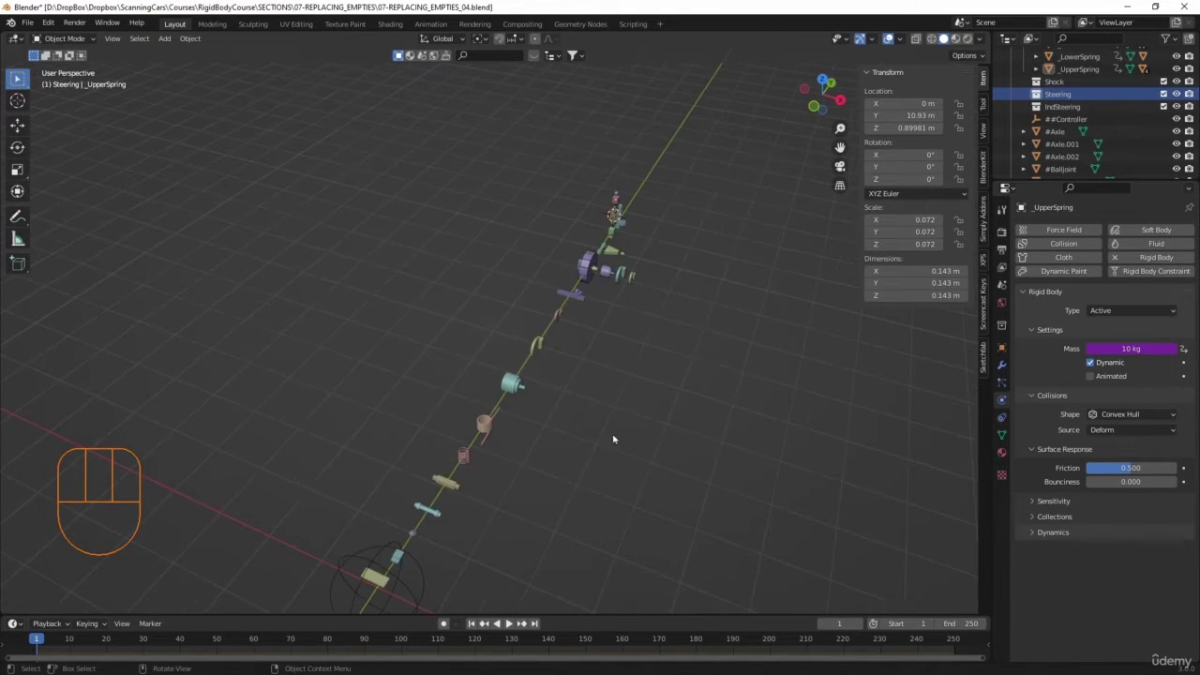
middle_click_drag(613, 437, 638, 407, "shift")
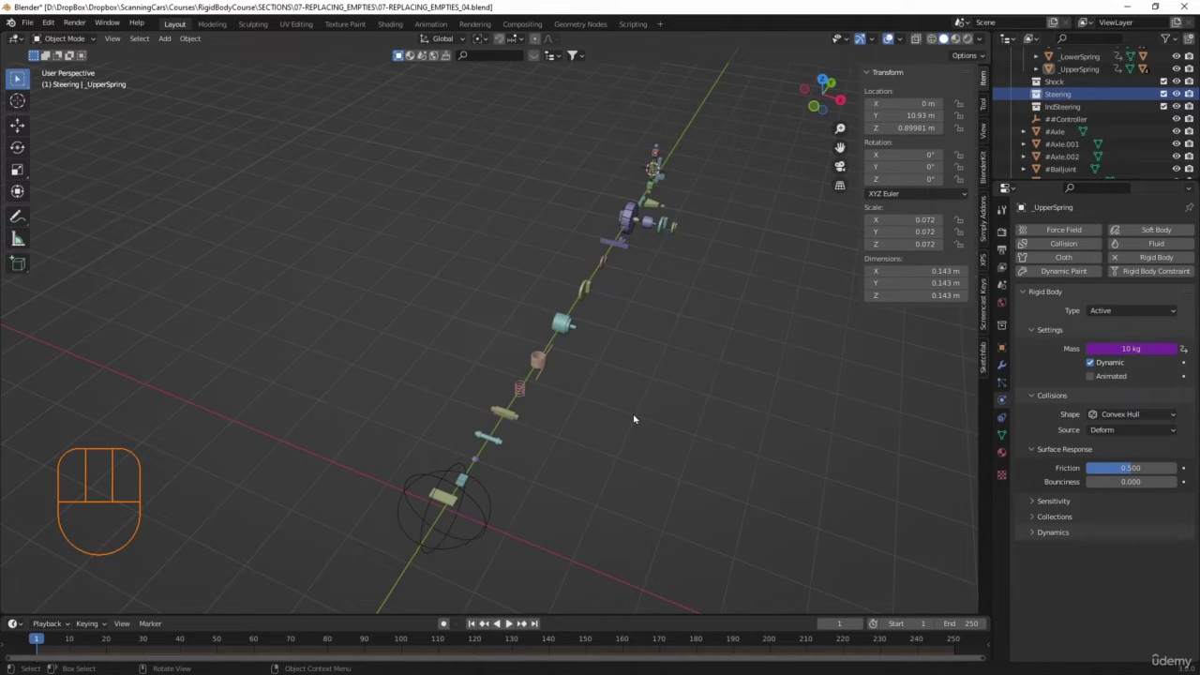
key("KP_7")
scroll(606, 259, "up", 2)
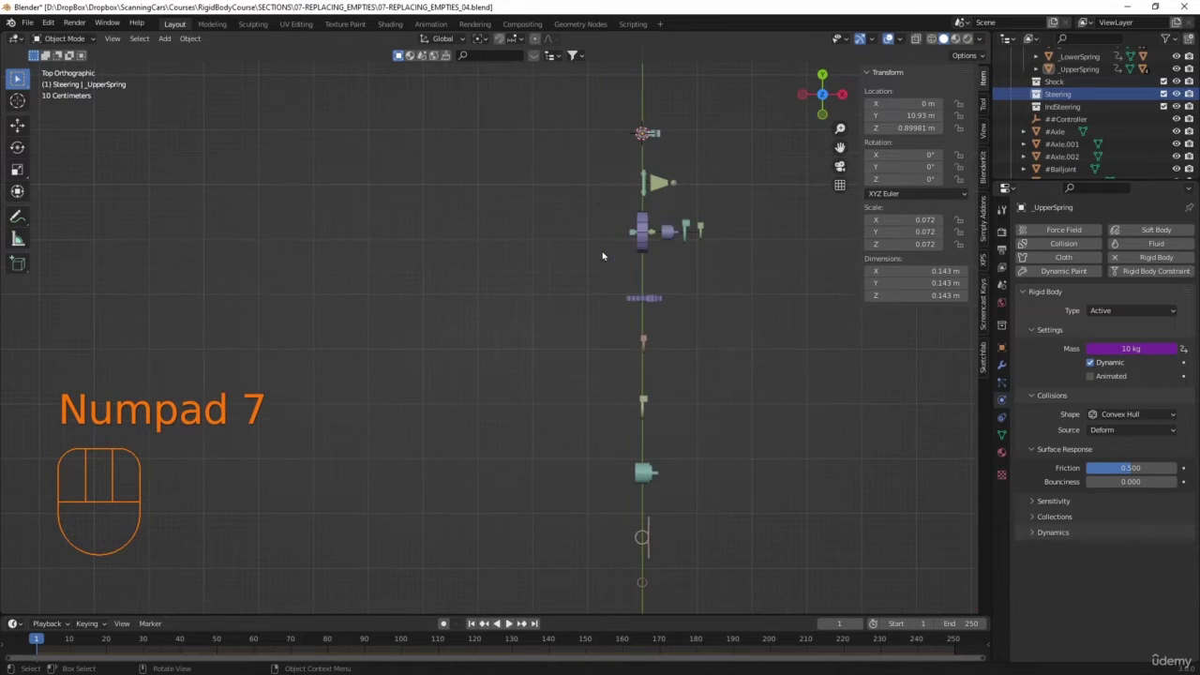
middle_click_drag(611, 254, 614, 323, "shift")
left_click(614, 323)
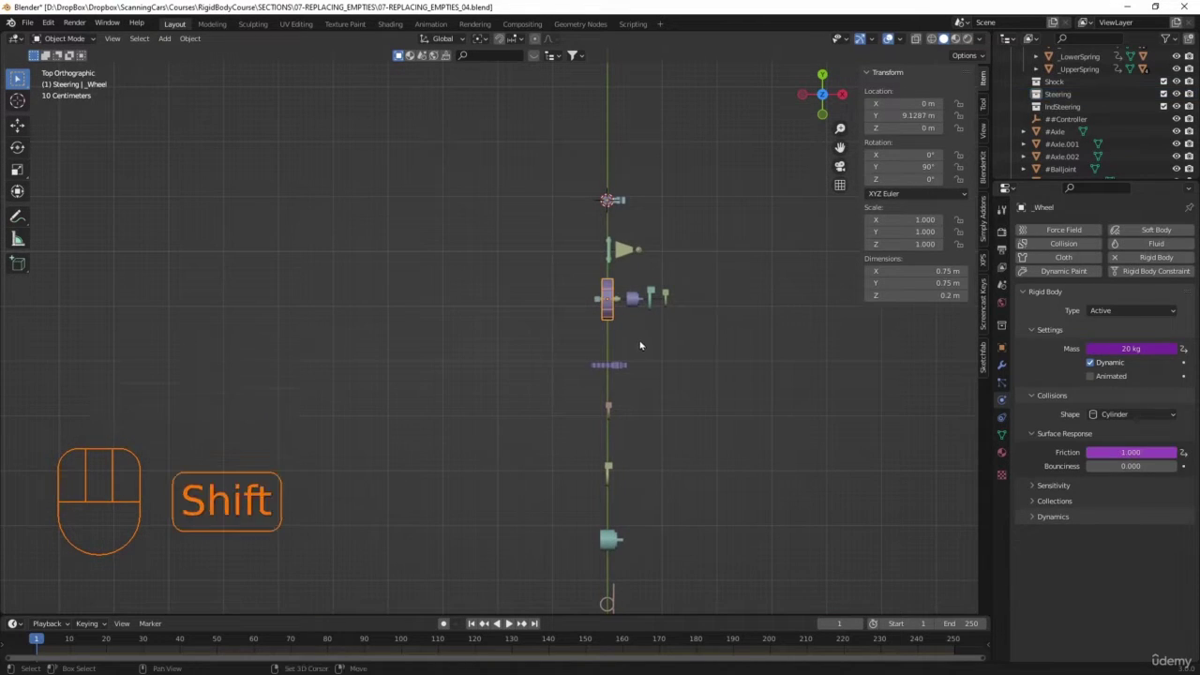
key("shift+s")
left_click(640, 413)
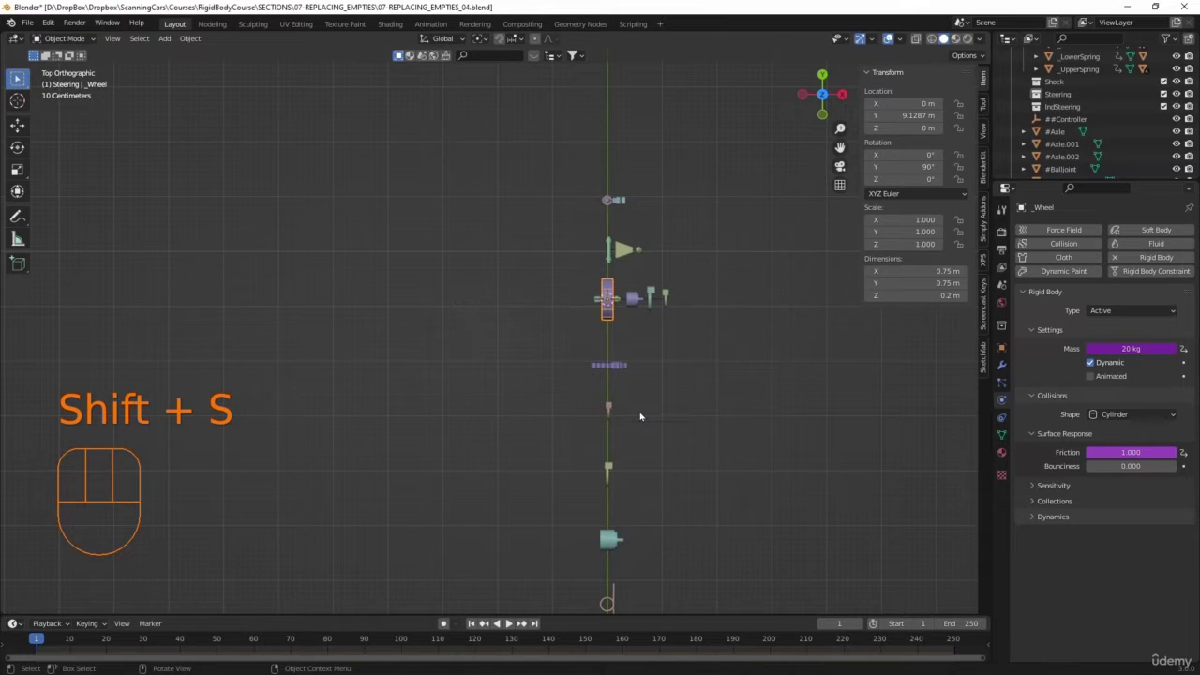
Step: Add a cube scaled to about 0.385 m and move it about 2.8 m along Y, past the shock parts
key("shift+a")
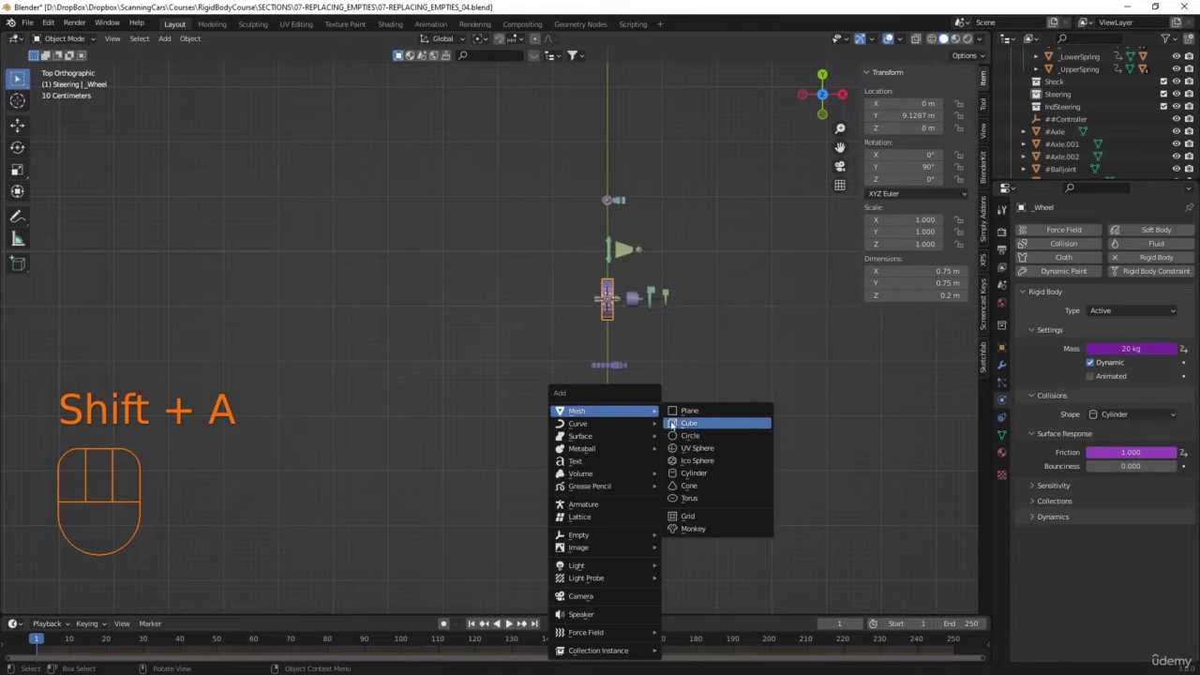
left_click(676, 425)
key("s")
left_click(632, 337)
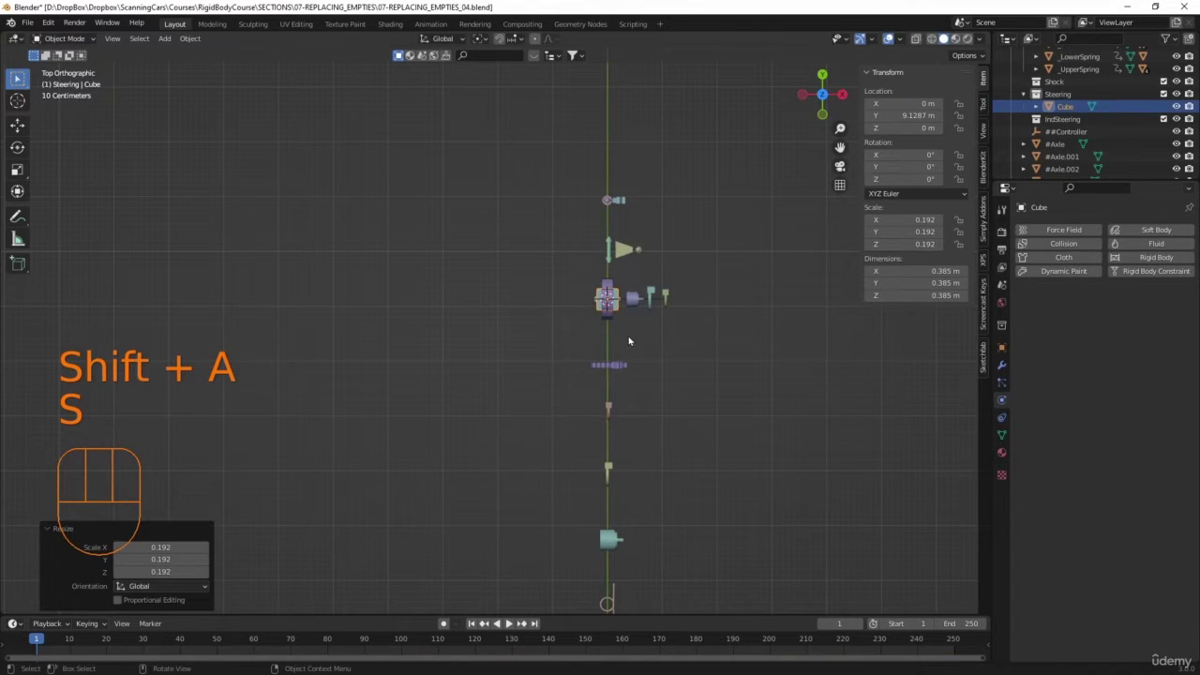
key("g")
key("y")
left_click(661, 192)
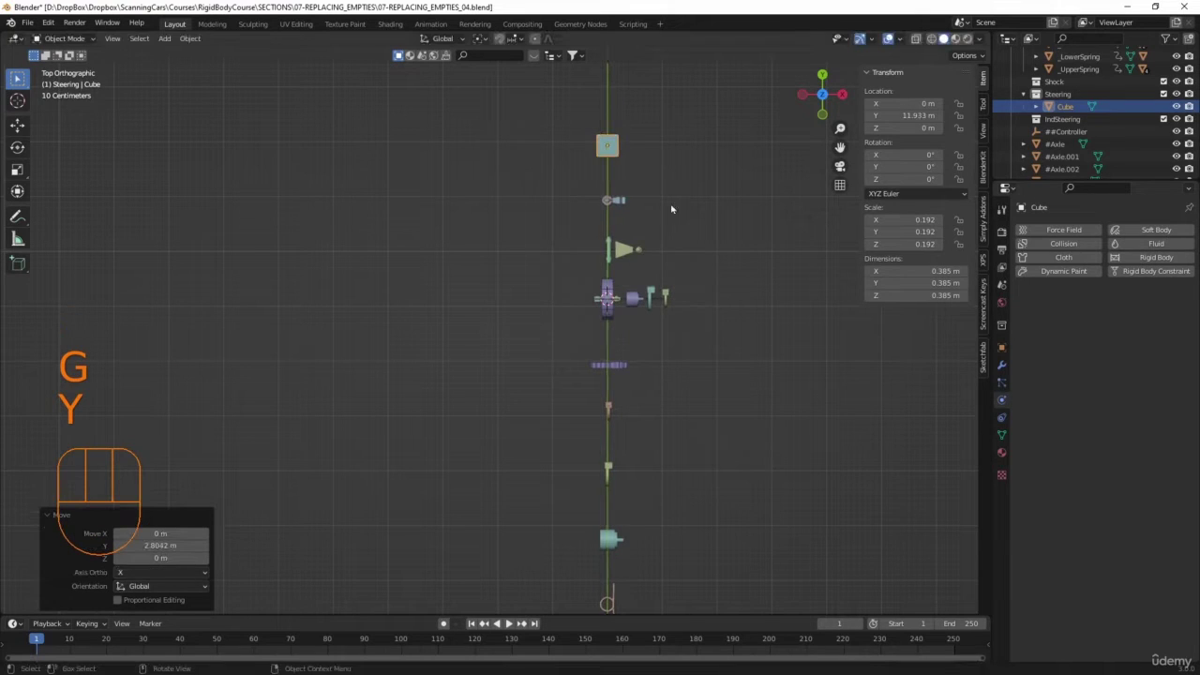
Step: Snap the 3D cursor to the new cube and scale the cube down to about 0.149 m
key("shift+s")
left_click(691, 290)
middle_click_drag(685, 234, 678, 316, "shift")
scroll(675, 267, "up", 4)
middle_click_drag(674, 267, 530, 400, "shift")
scroll(603, 367, "up", 2)
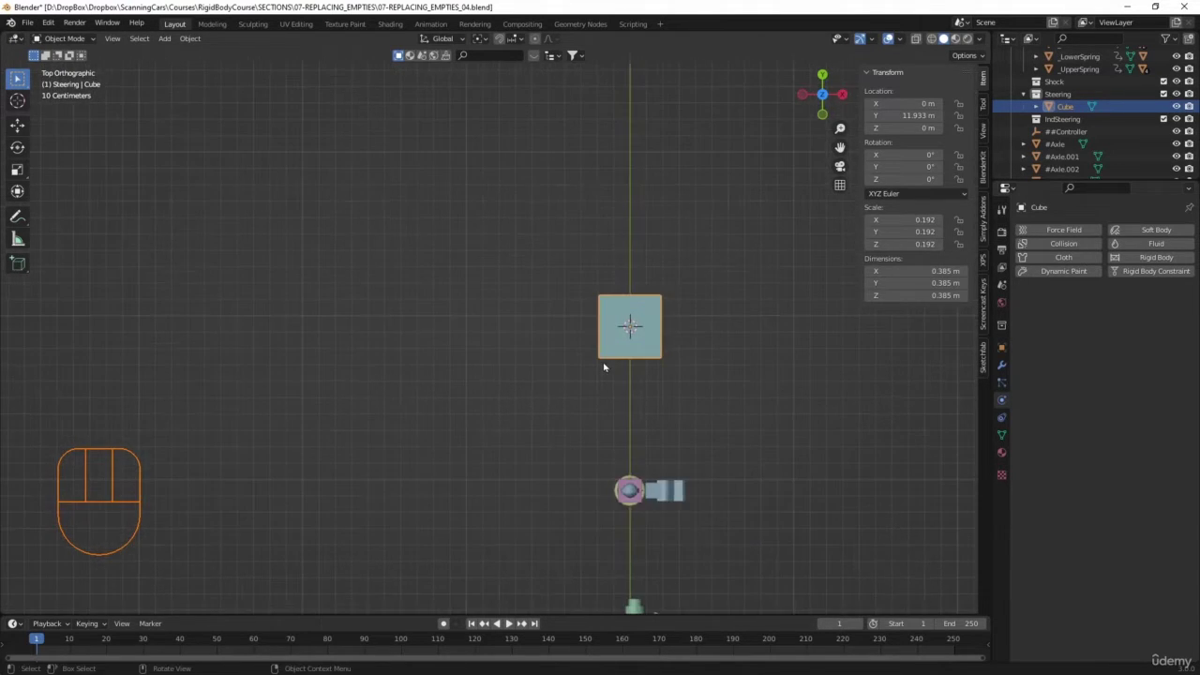
key("s")
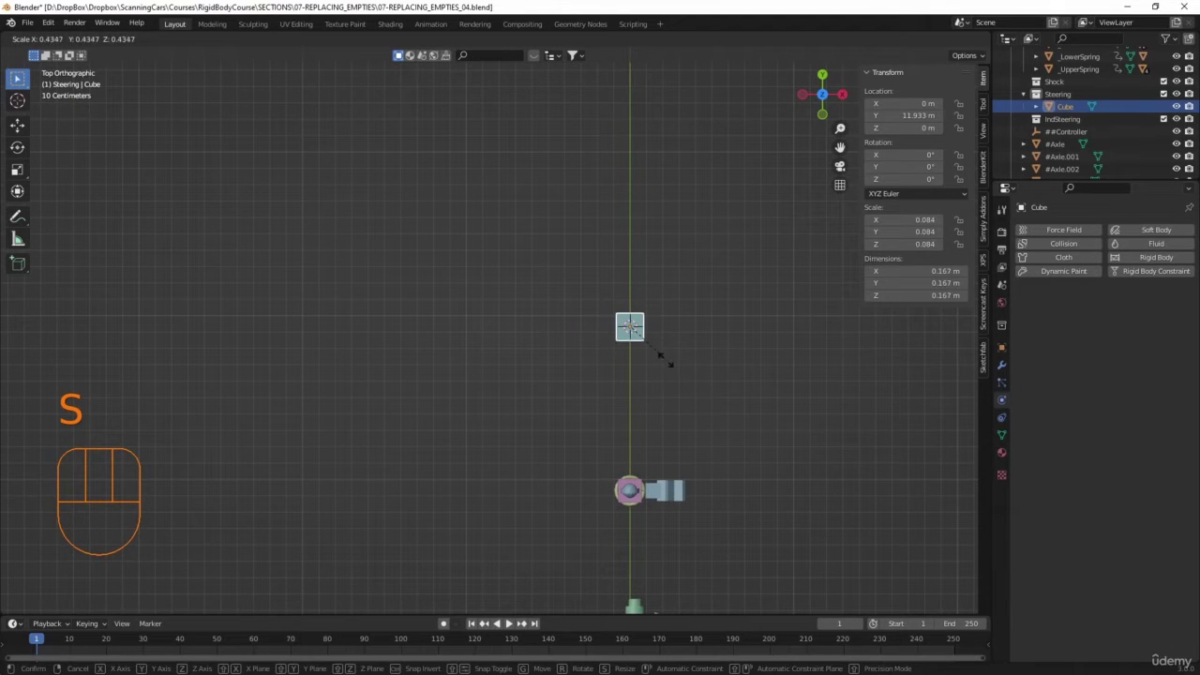
left_click(663, 358)
Step: Flatten the cube along Z to a thickness of about 0.028 m
middle_click_drag(663, 358, 703, 454)
scroll(667, 424, "down", 10)
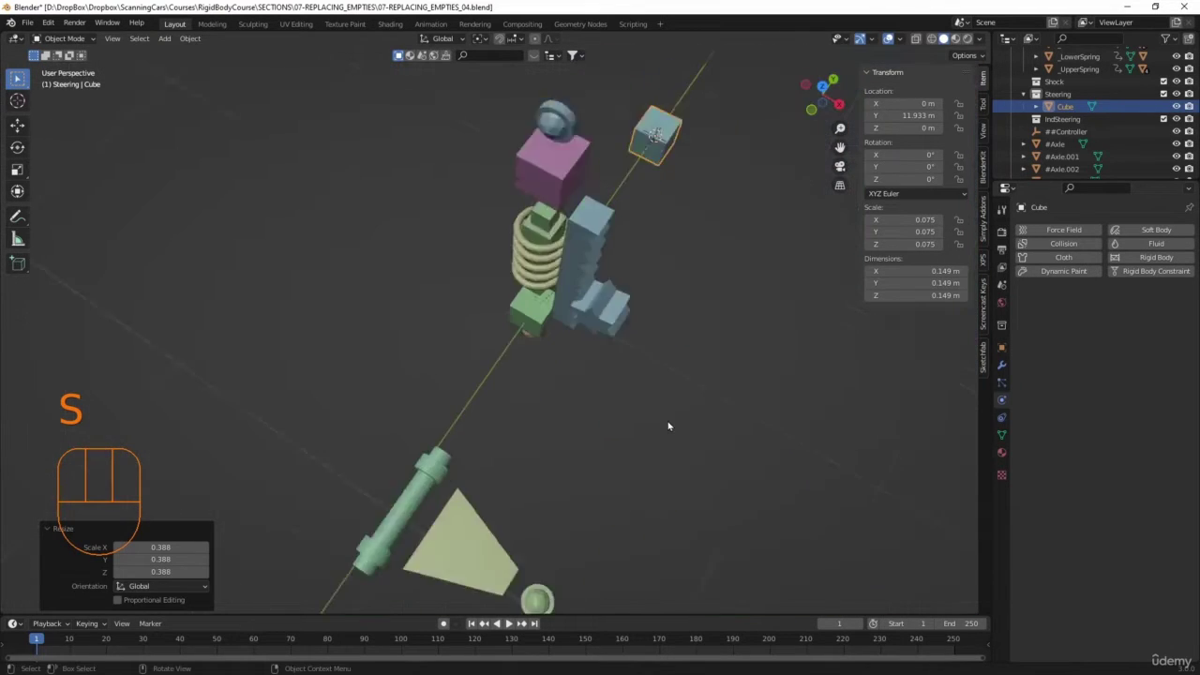
key("KP_Decimal")
scroll(669, 426, "down", 3)
middle_click_drag(669, 426, 608, 397)
key("s")
key("z")
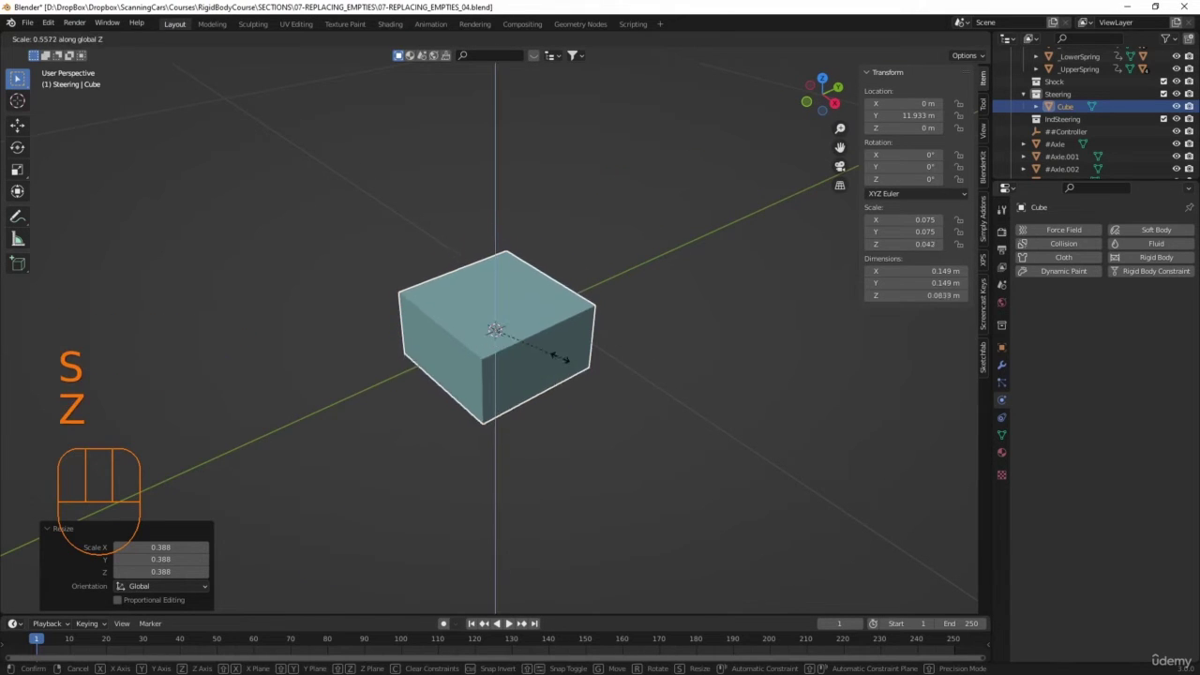
left_click(522, 344)
Step: Stretch the flat plate along X to a length of about 0.82 m
scroll(541, 392, "down", 3)
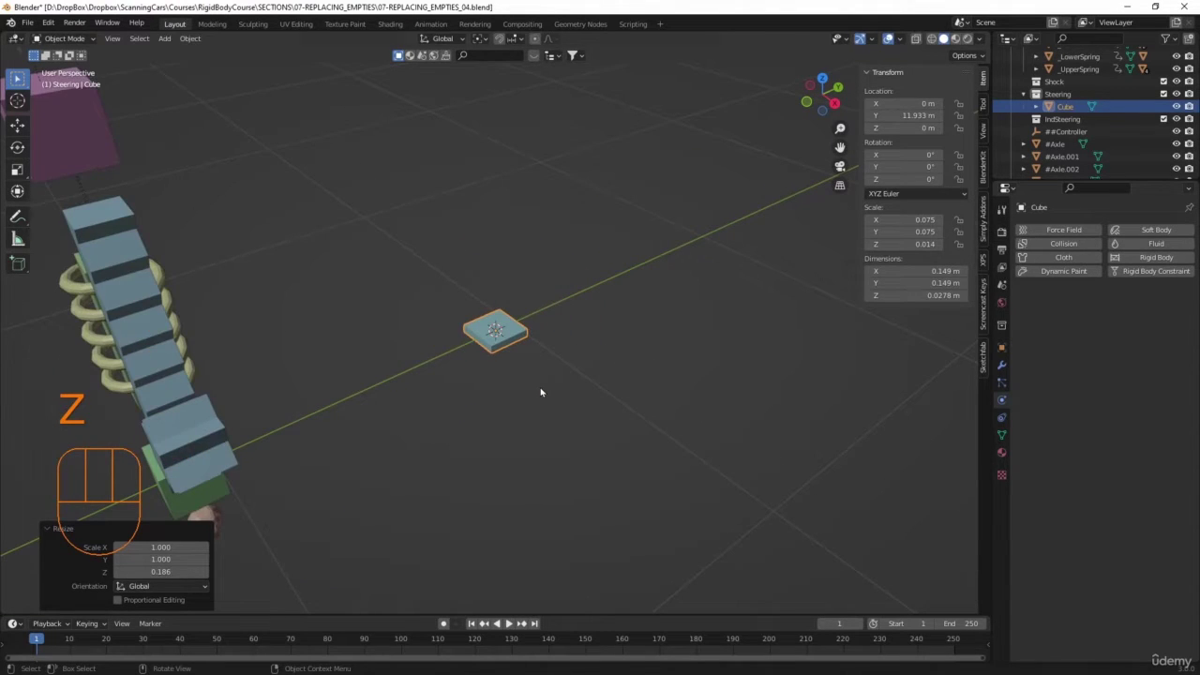
key("s")
key("x")
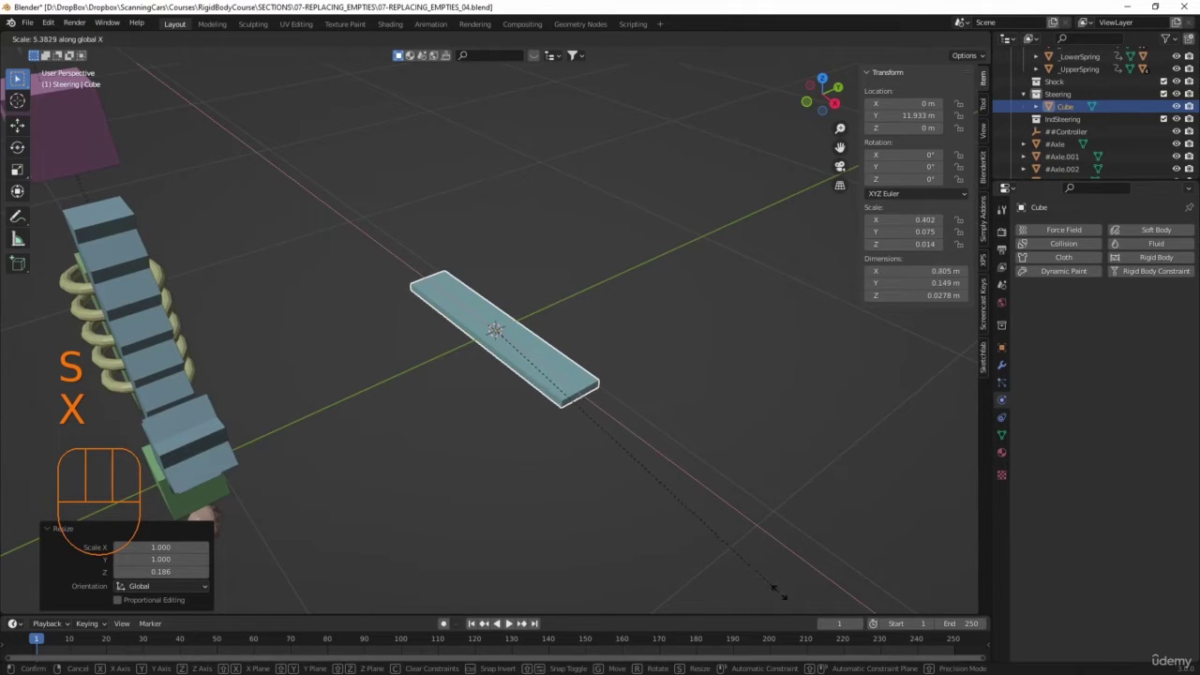
left_click(778, 584)
scroll(594, 425, "down", 3)
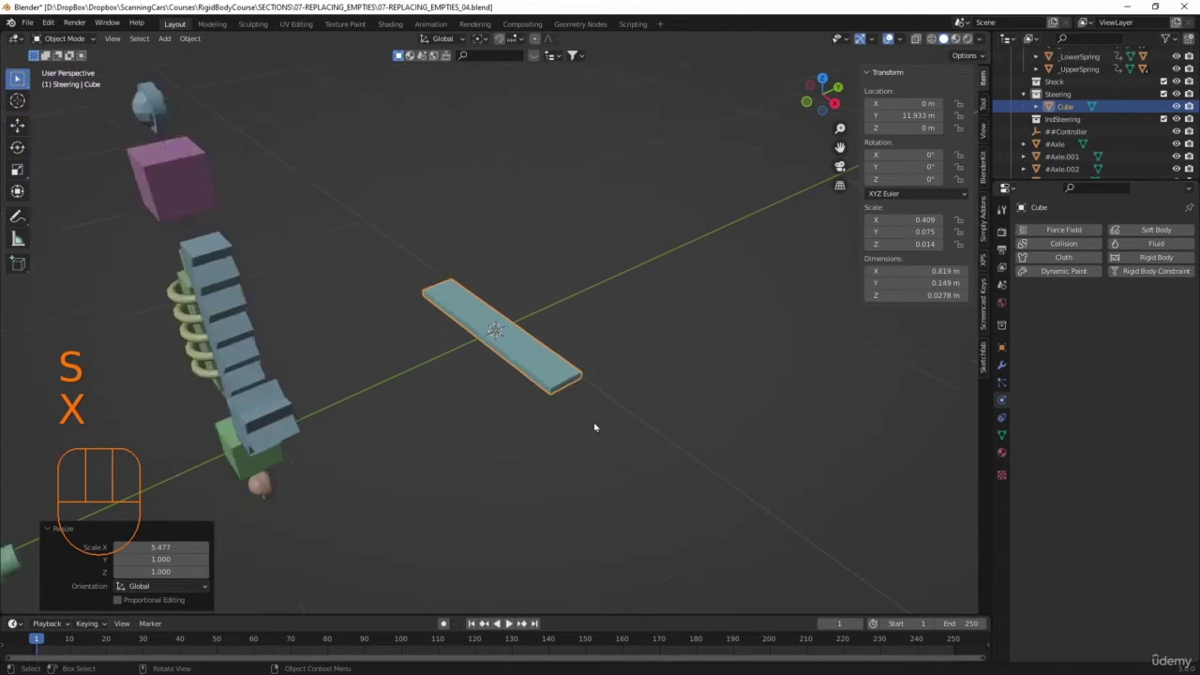
Step: Rename the plate _SteeringRack and make it an active rigid body
left_click(1001, 347)
left_click(1074, 230)
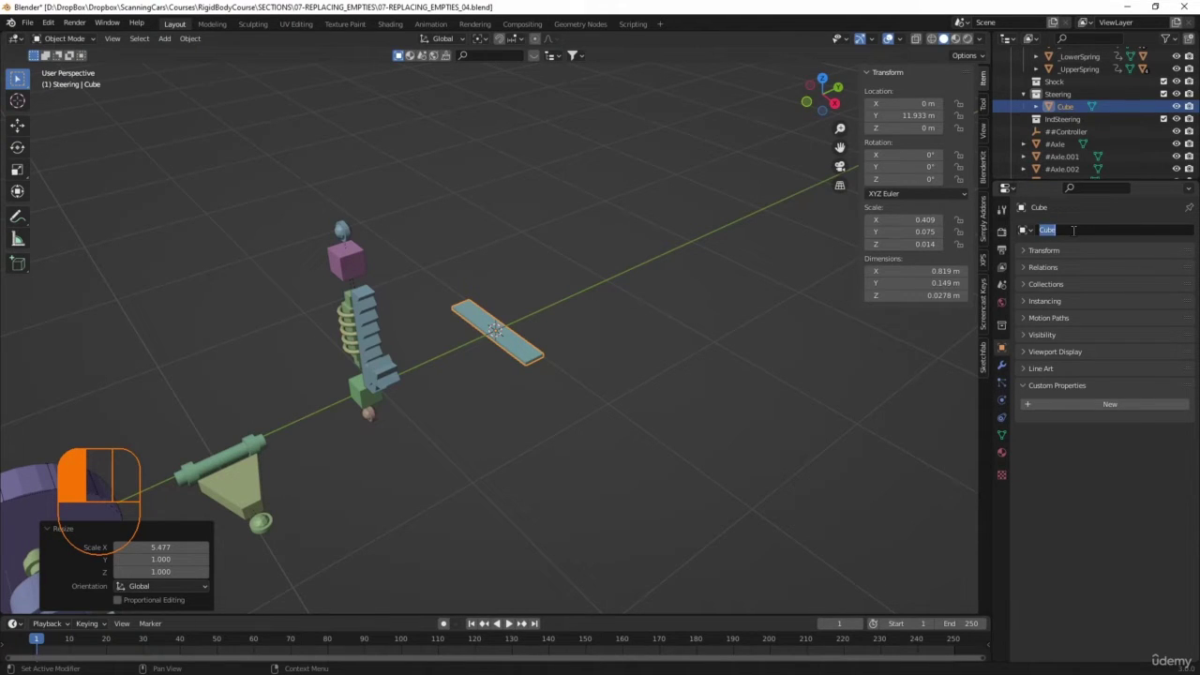
type("_SteeringRack")
left_click(555, 544)
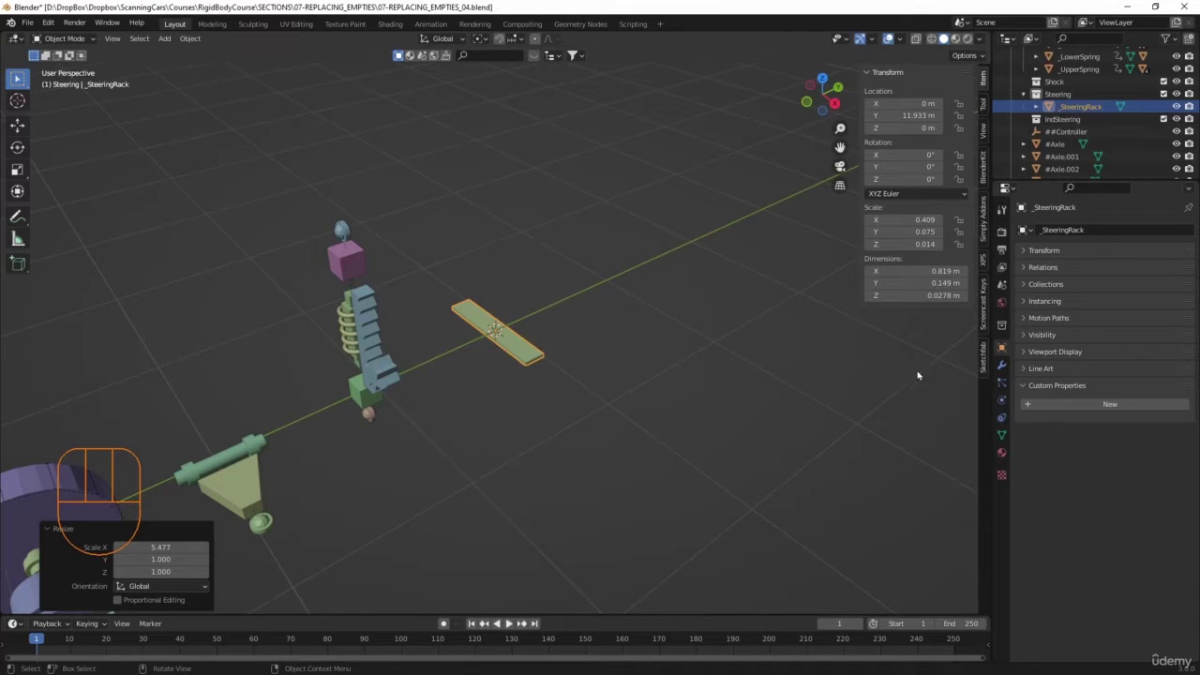
left_click(1001, 399)
left_click(1154, 257)
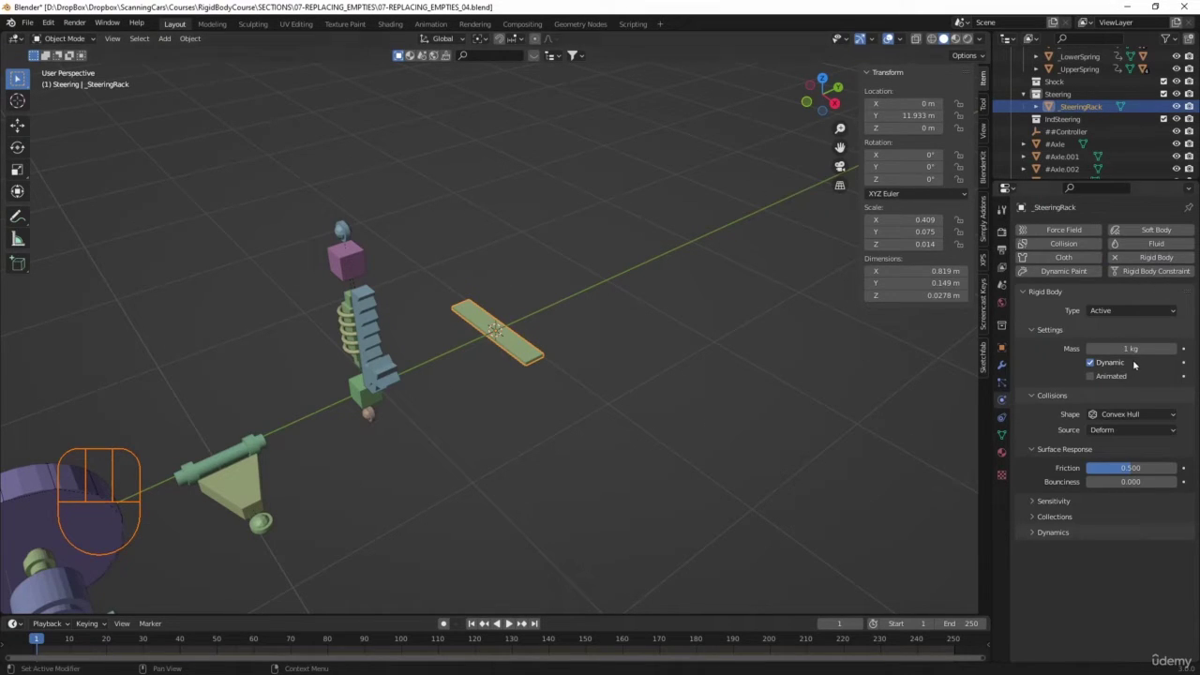
Step: Copy the driver from the wheel's rigid body mass and paste it onto the steering rack's mass
left_click(111, 563)
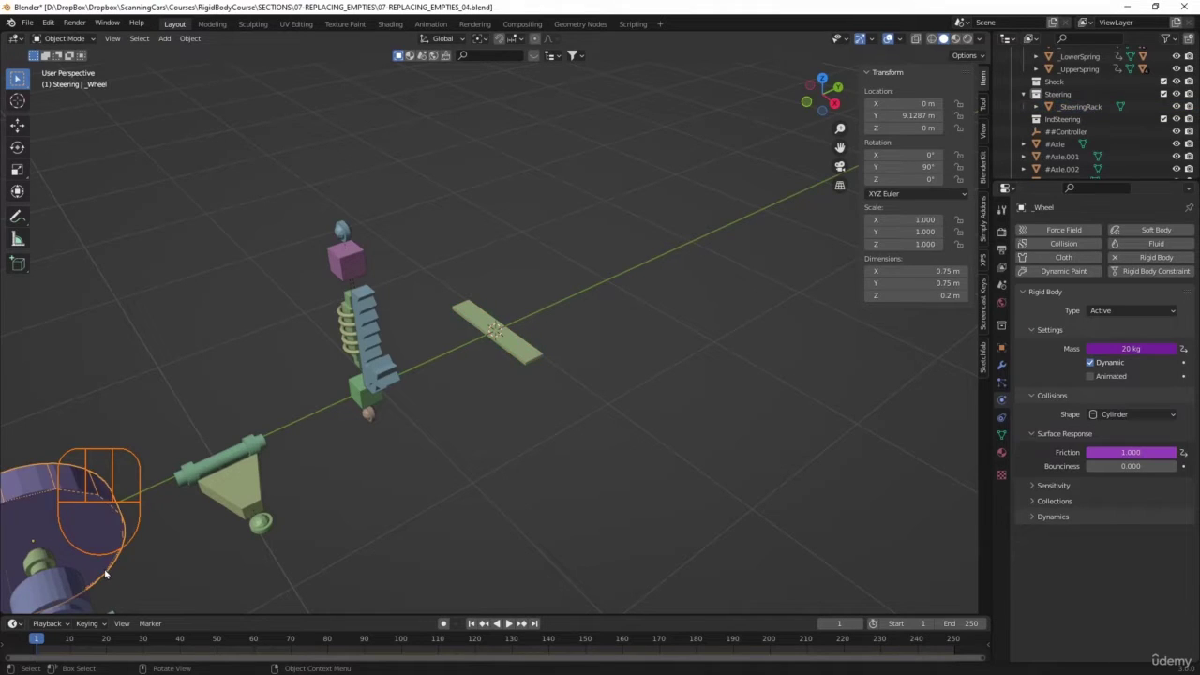
right_click(111, 564)
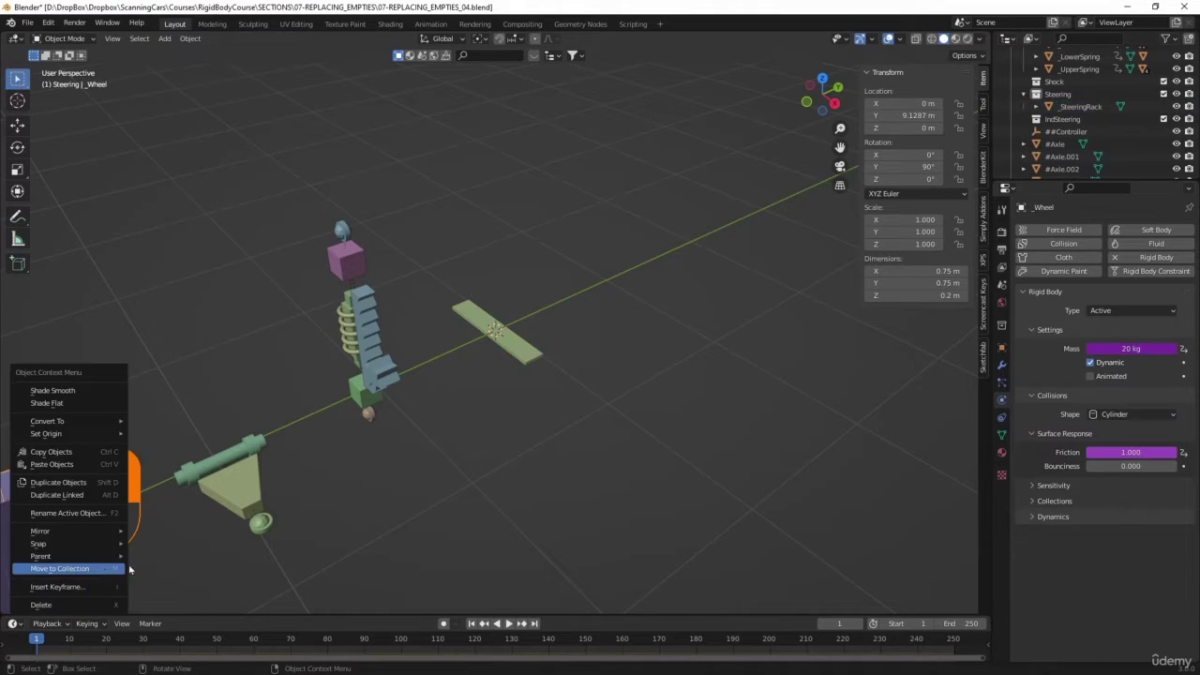
right_click(1128, 347)
left_click(1052, 332)
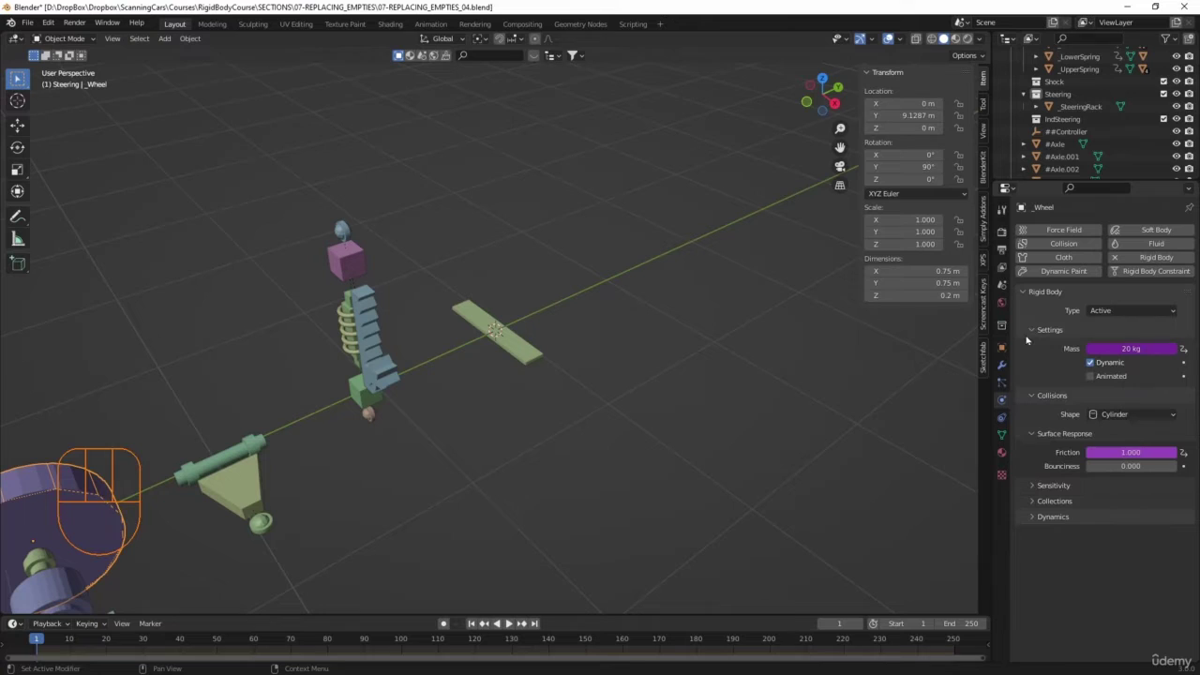
left_click(525, 348)
right_click(1137, 349)
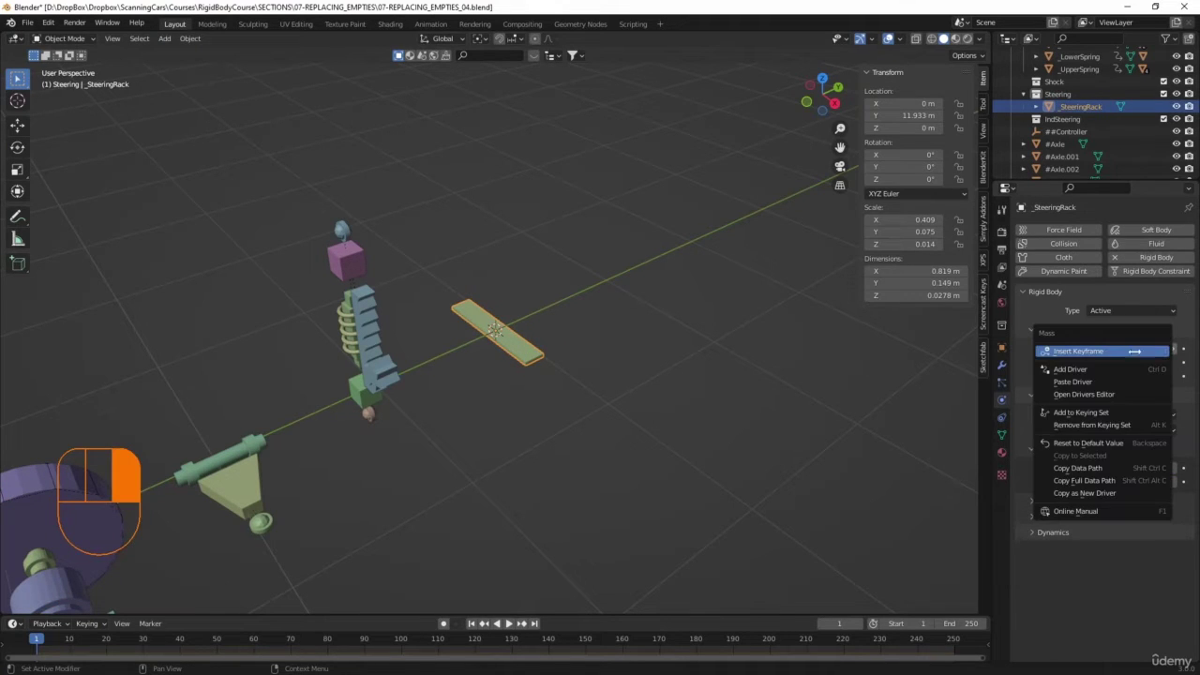
left_click(1078, 381)
Step: Change the steering rack's mass driver expression to massfactor*10
left_click(1128, 348)
left_click(1144, 348)
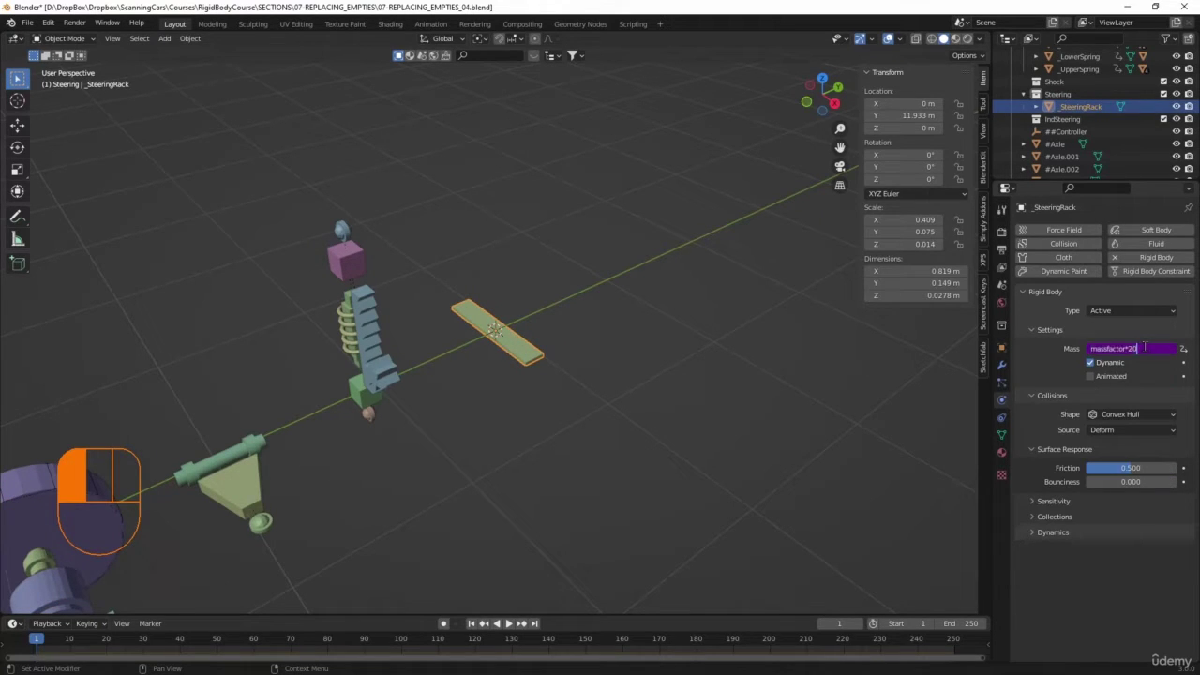
key("BackSpace")
key("BackSpace")
key("BackSpace")
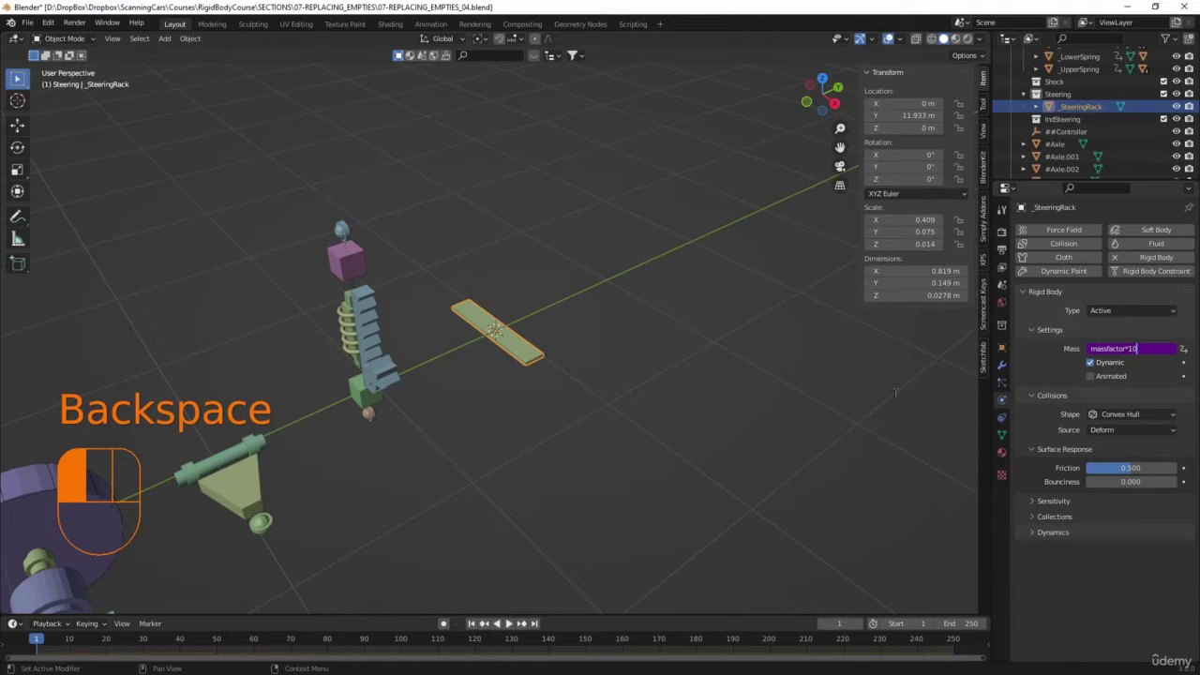
left_click(896, 394)
Step: Duplicate the #LinearMotor and #Balljoint constraint objects together and snap the copies to the 3D cursor at the steering rack
middle_click_drag(637, 450, 638, 451)
scroll(476, 474, "down", 3)
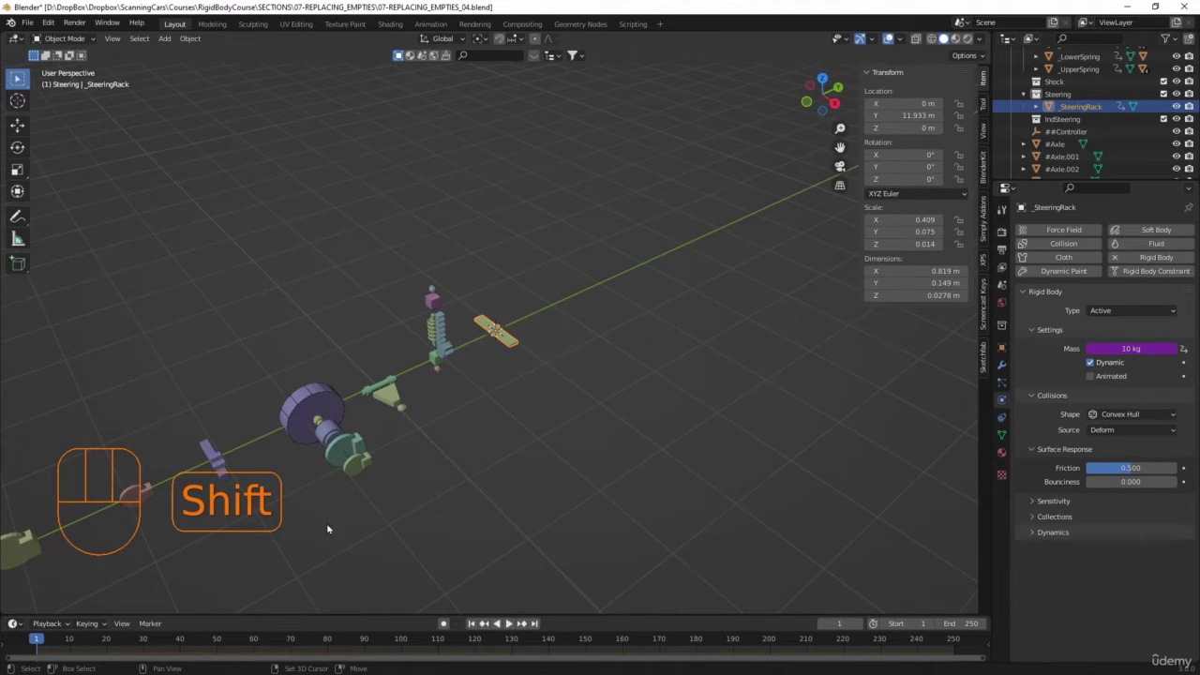
middle_click_drag(328, 529, 646, 407, "shift")
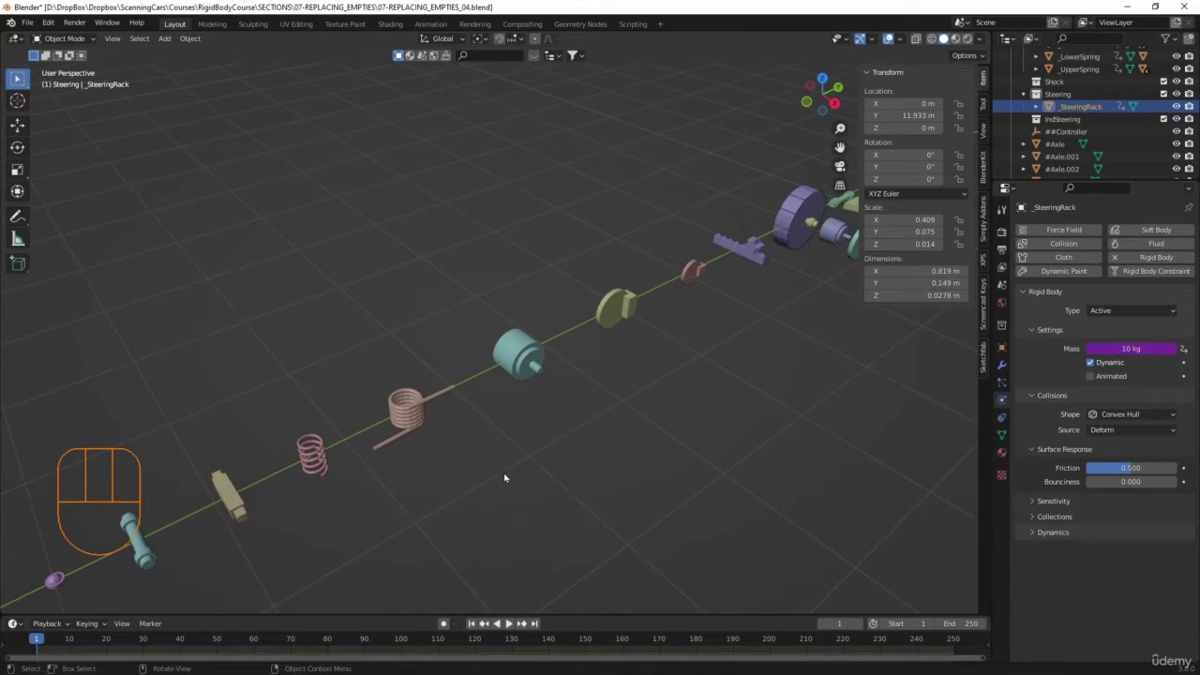
scroll(504, 478, "down", 2)
left_click(694, 266)
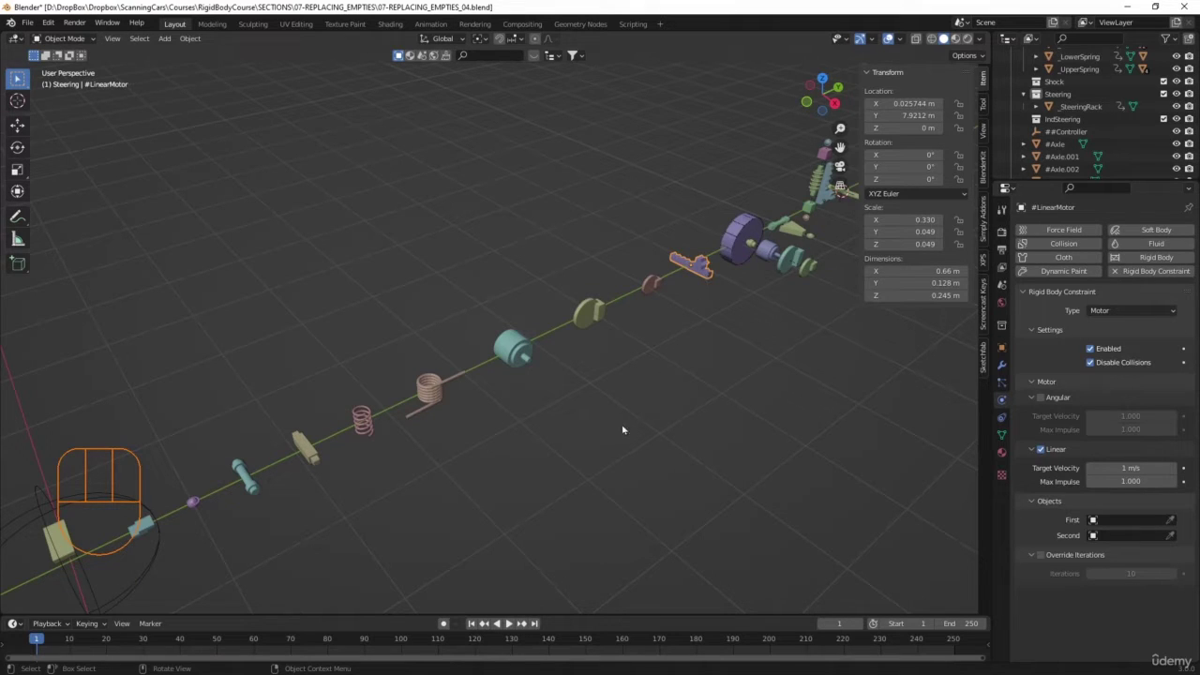
key("shift")
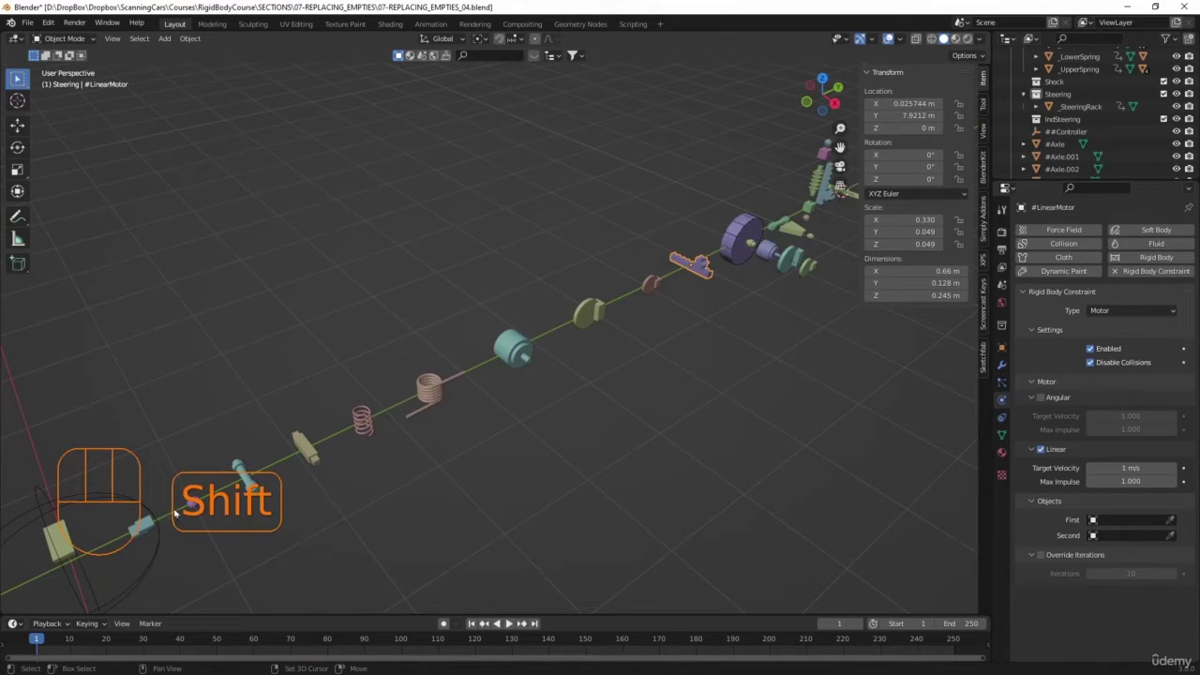
left_click(188, 507, "shift")
scroll(352, 535, "down", 4)
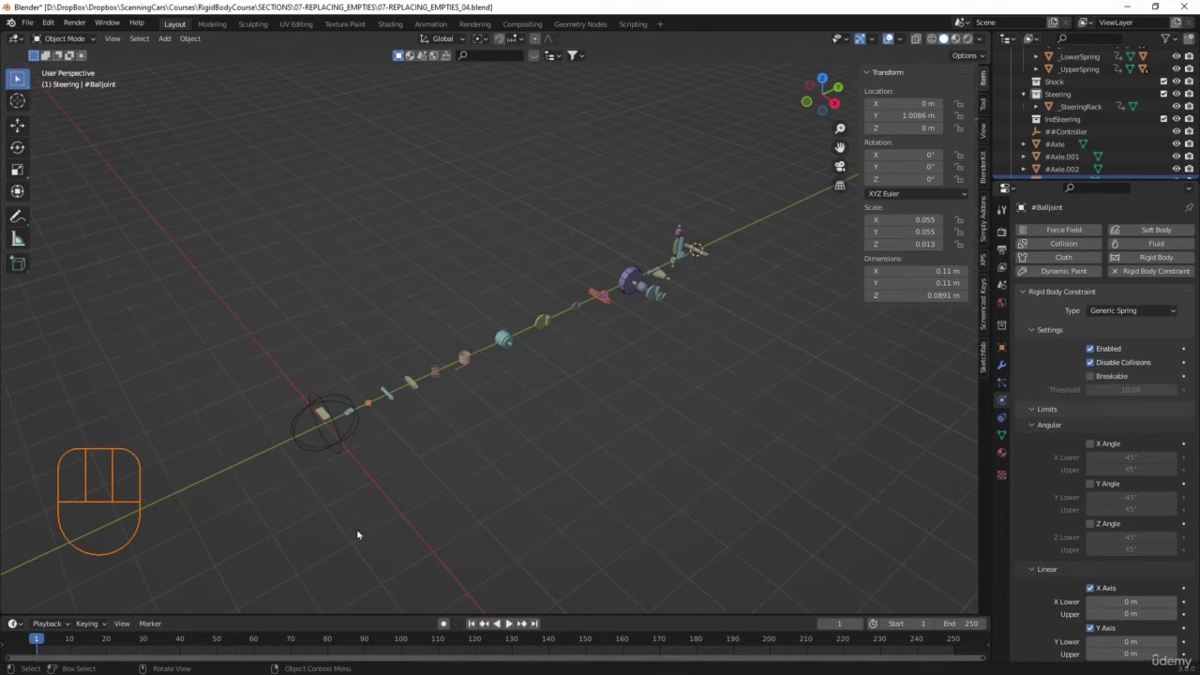
key("shift+d")
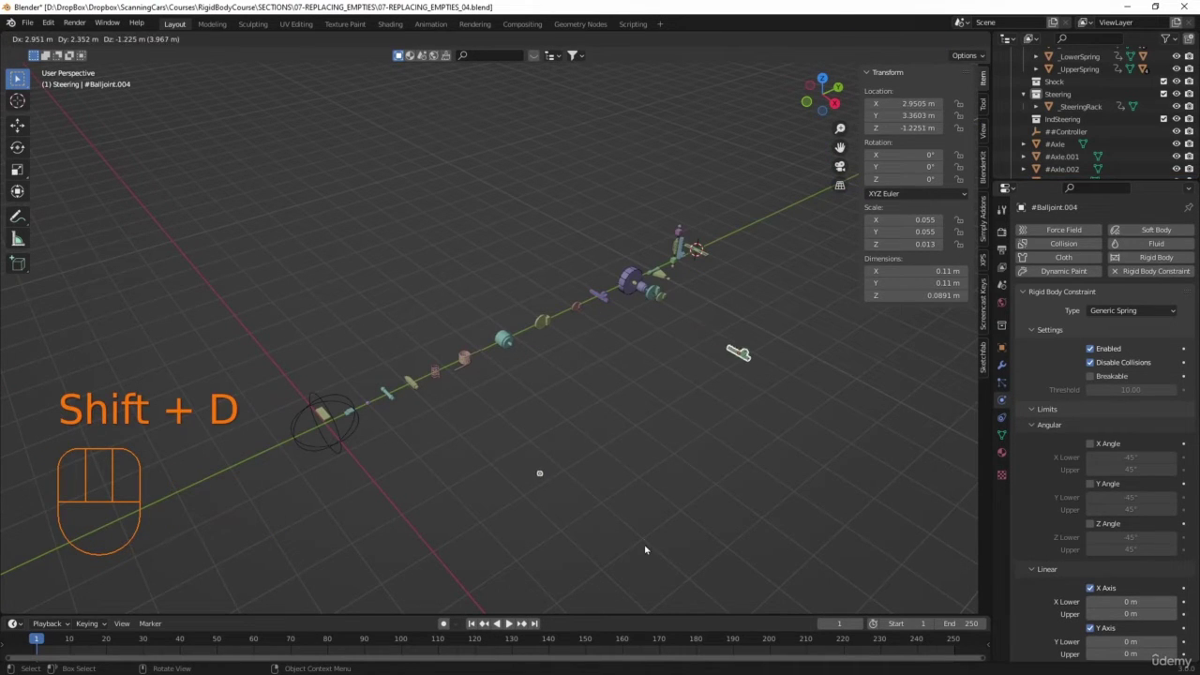
left_click(681, 501)
key("shift+s")
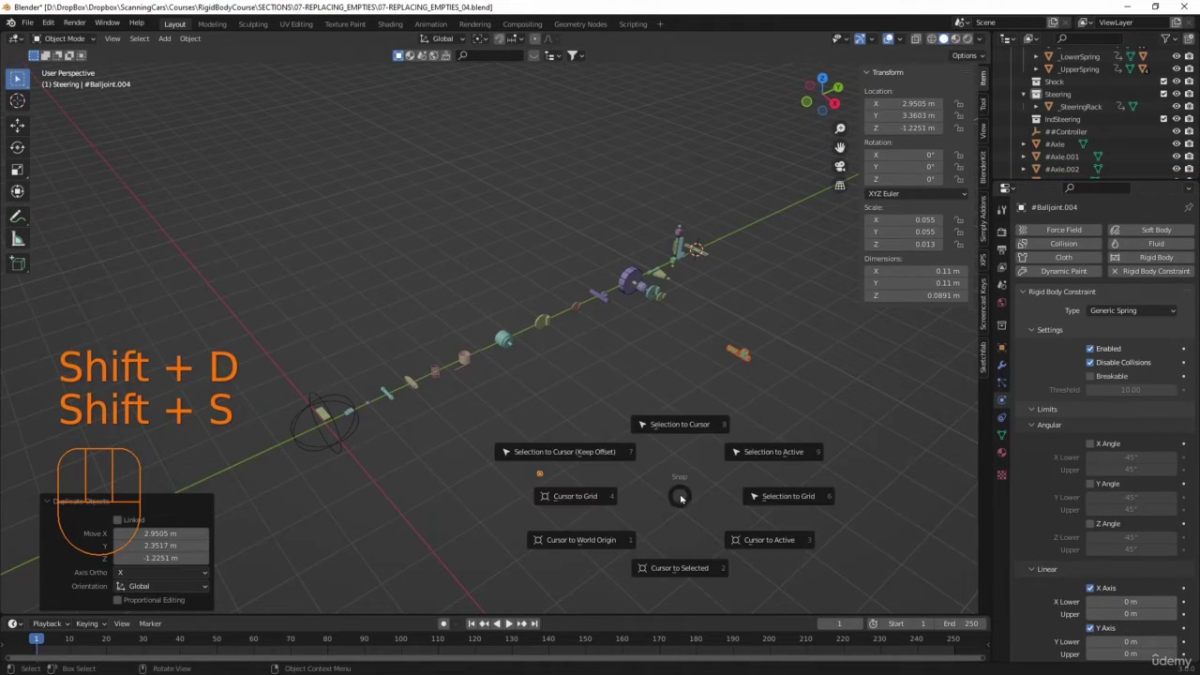
left_click(680, 430)
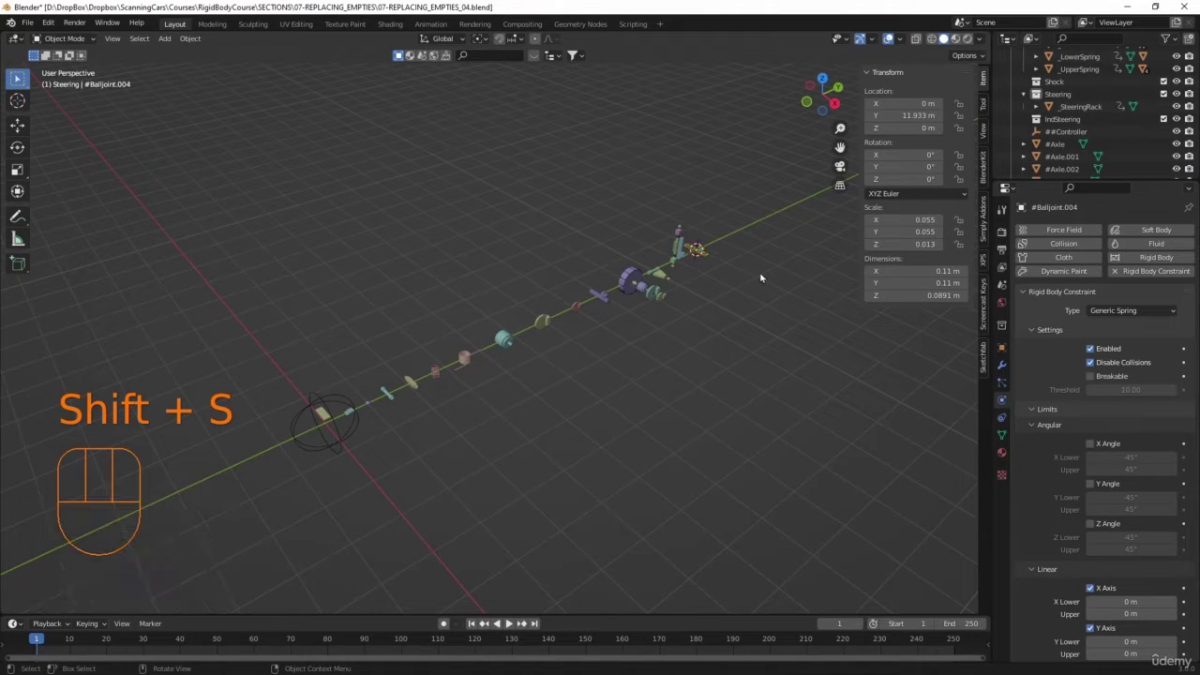
Step: Move the ball joint copy about 0.6 m along X, just beyond the end of the steering rack
left_click(708, 259)
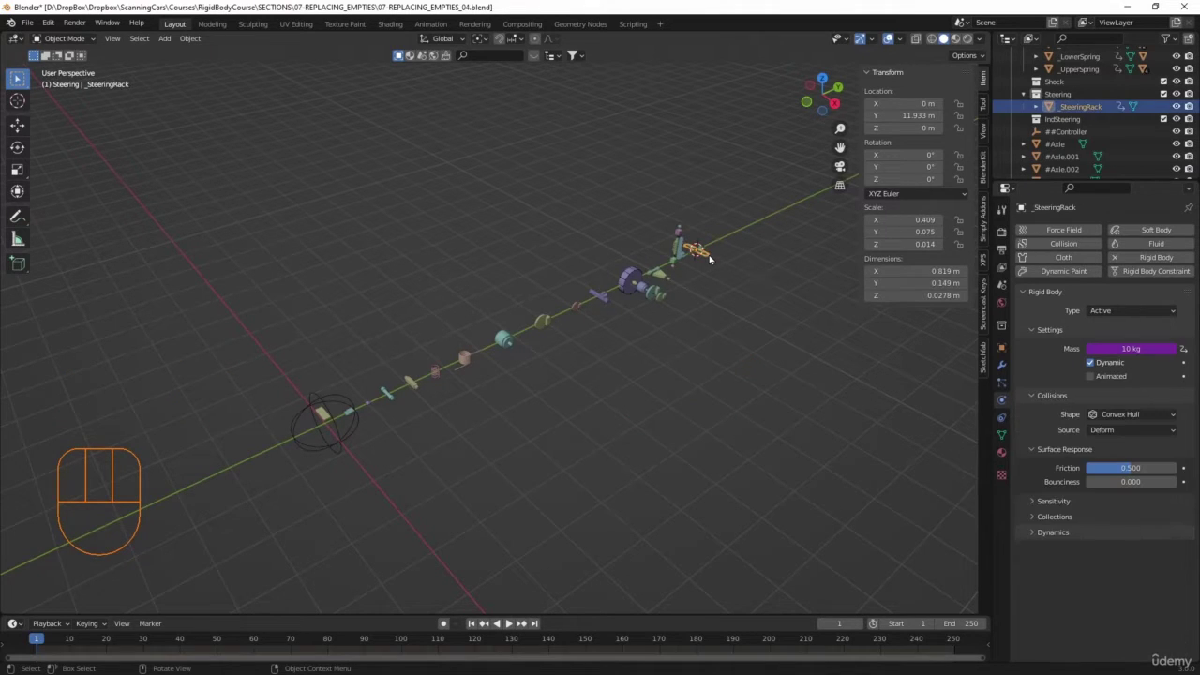
key("KP_Decimal")
middle_click_drag(710, 259, 488, 378)
left_click(498, 326)
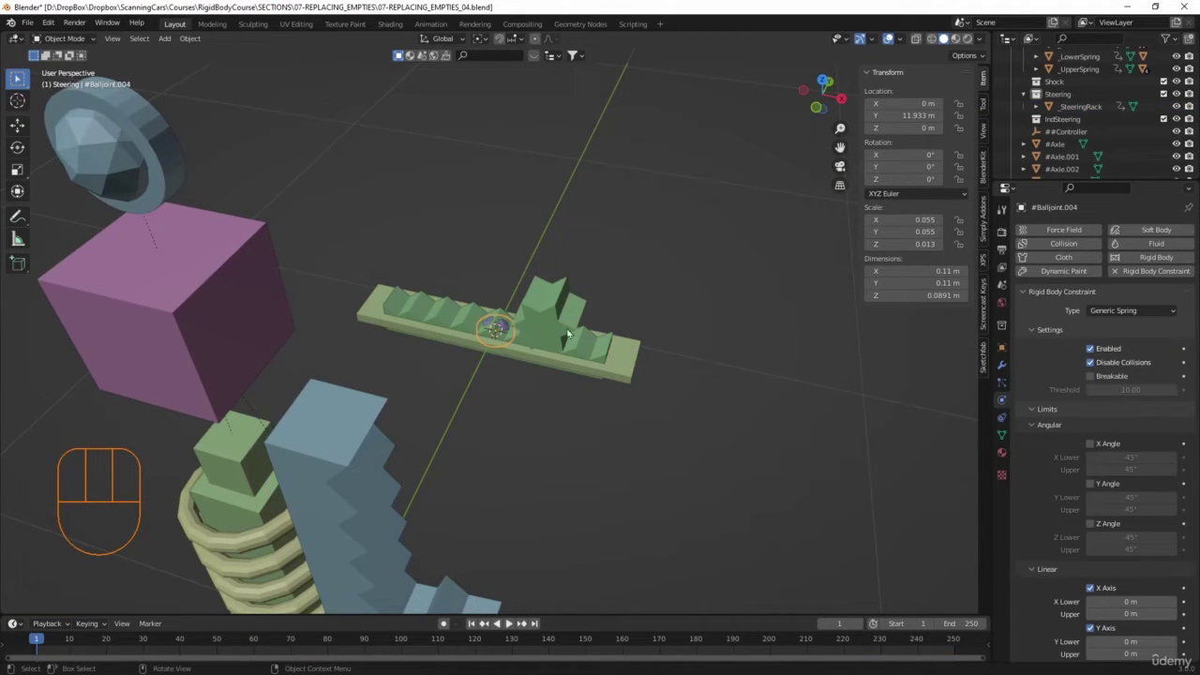
key("g")
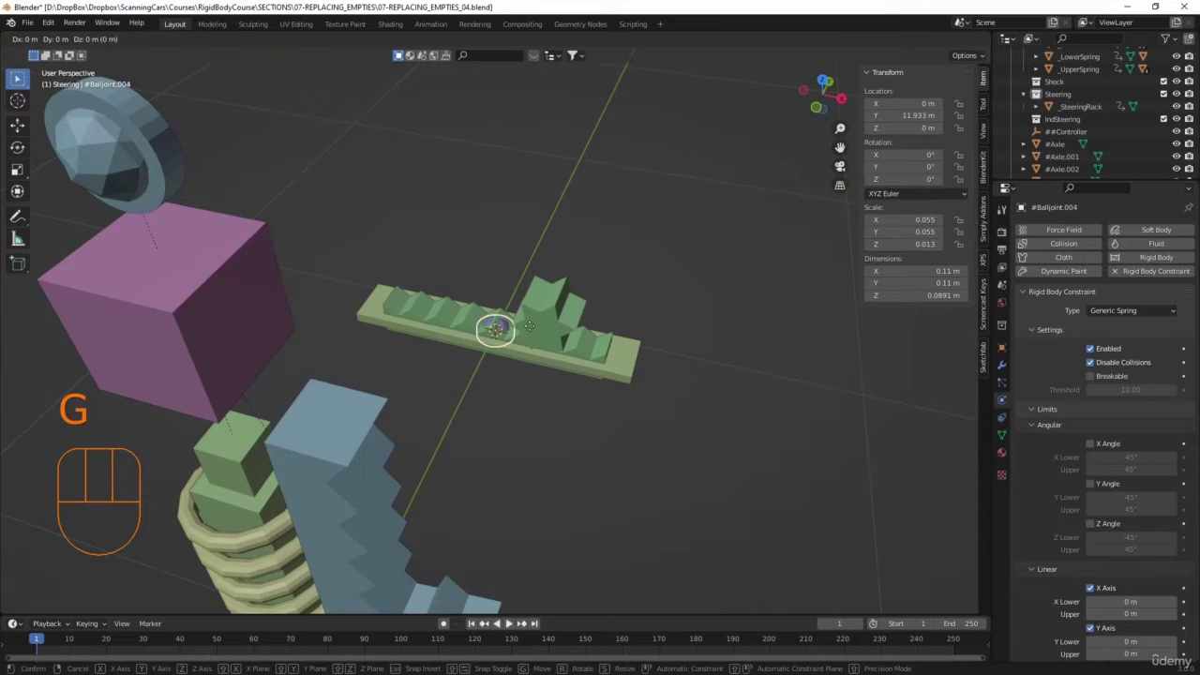
key("x")
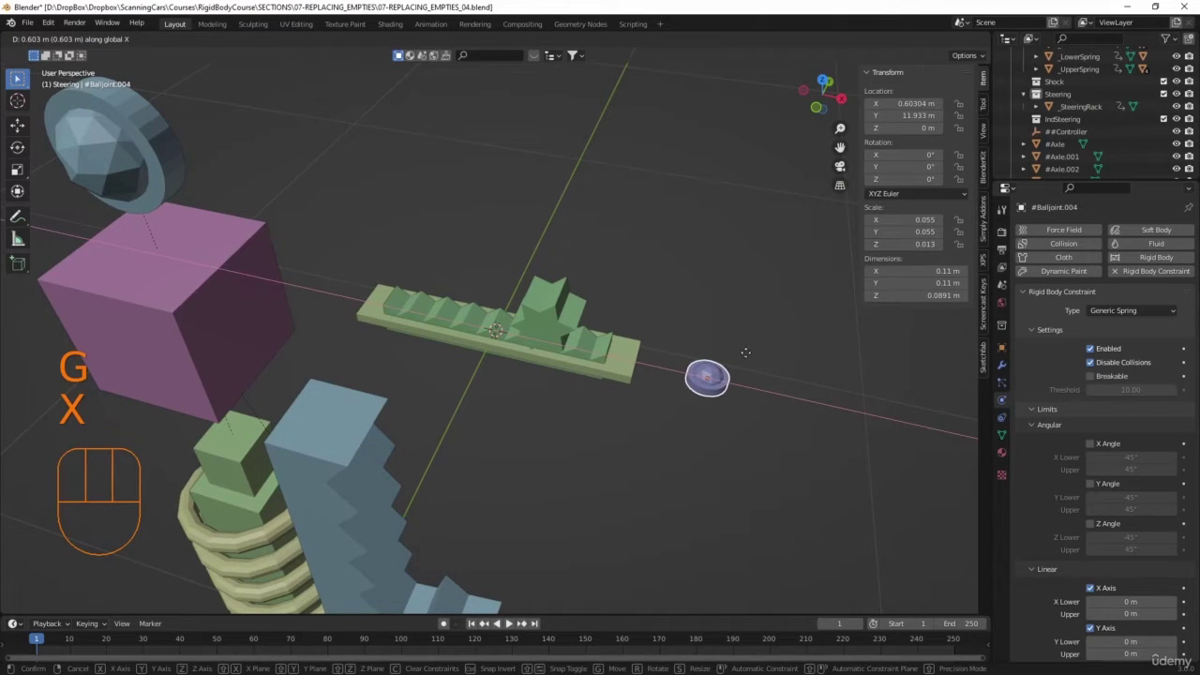
left_click(745, 353)
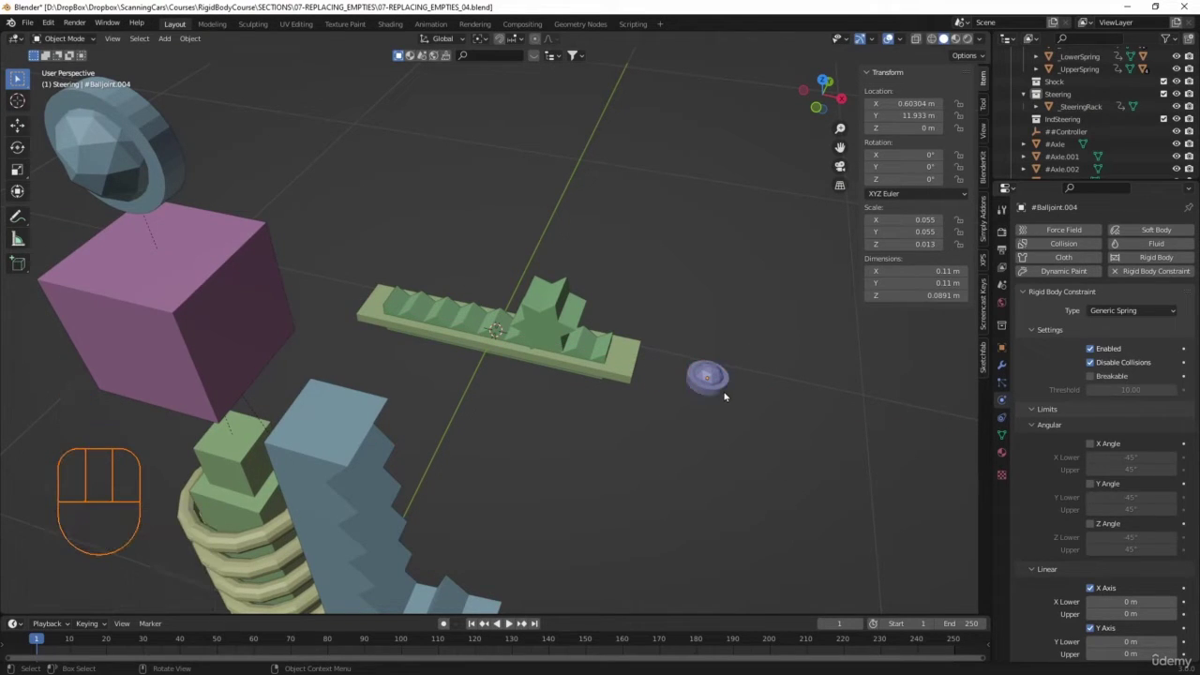
Step: Assign _SteeringRack as the linear motor copy's second constraint object and as the ball joint copy's first constraint object
left_click(530, 303)
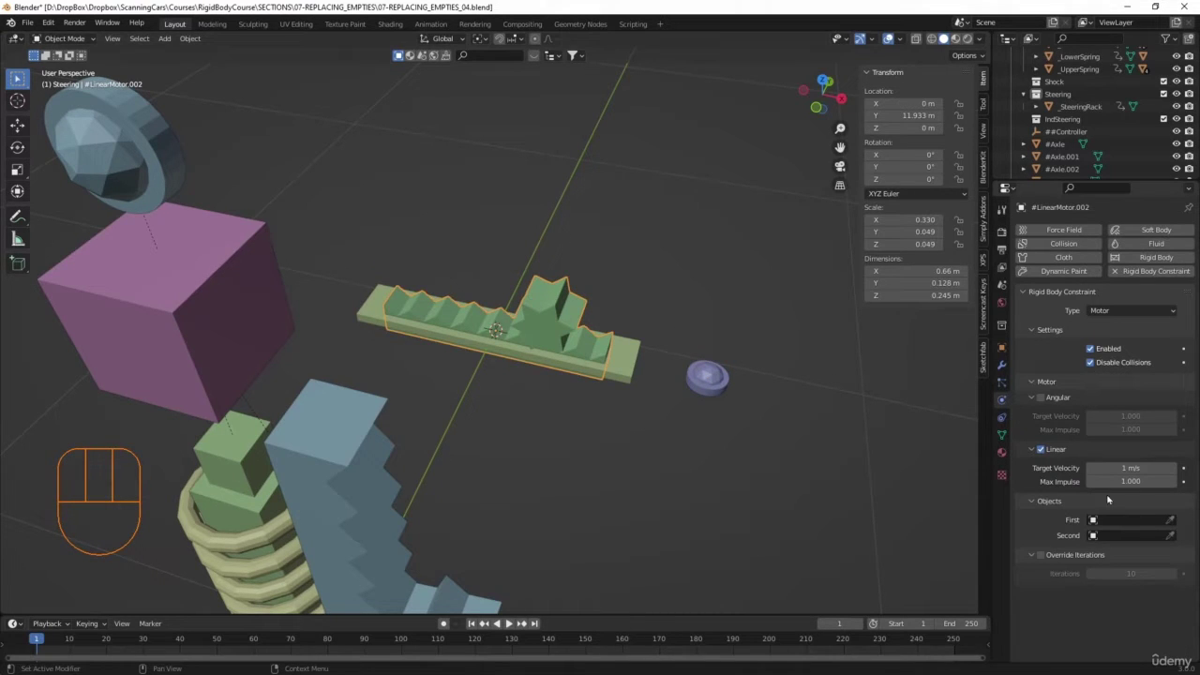
left_click(623, 356)
left_click(707, 377)
scroll(1146, 583, "down", 3)
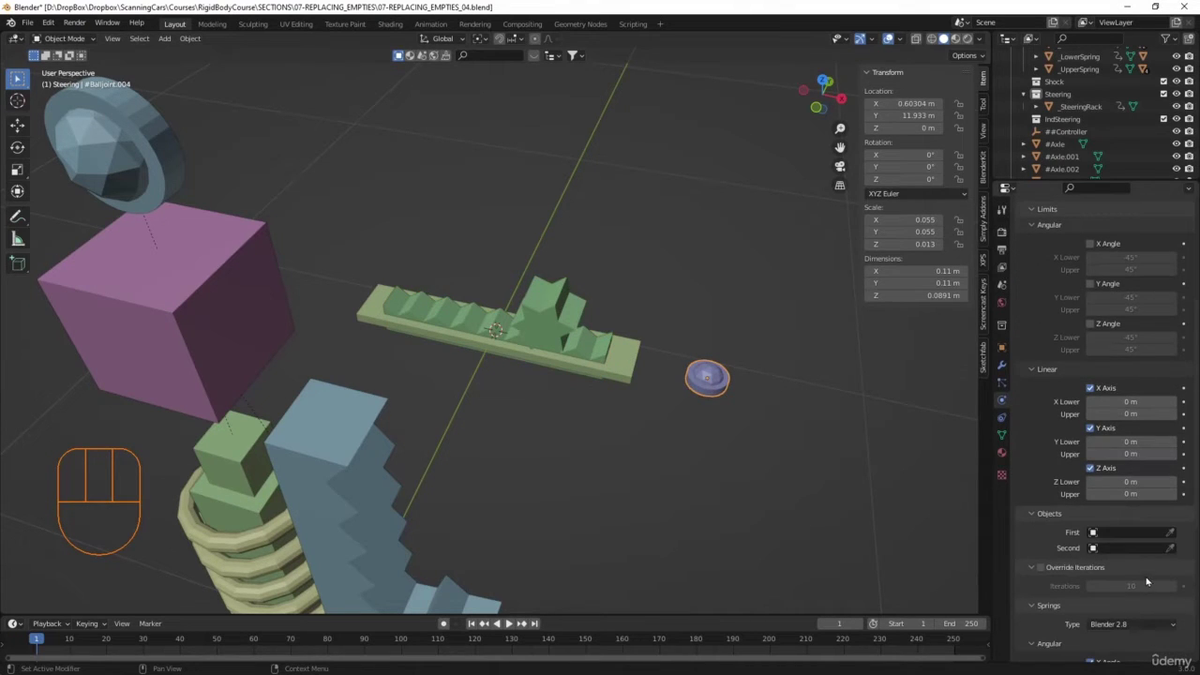
left_click(1170, 531)
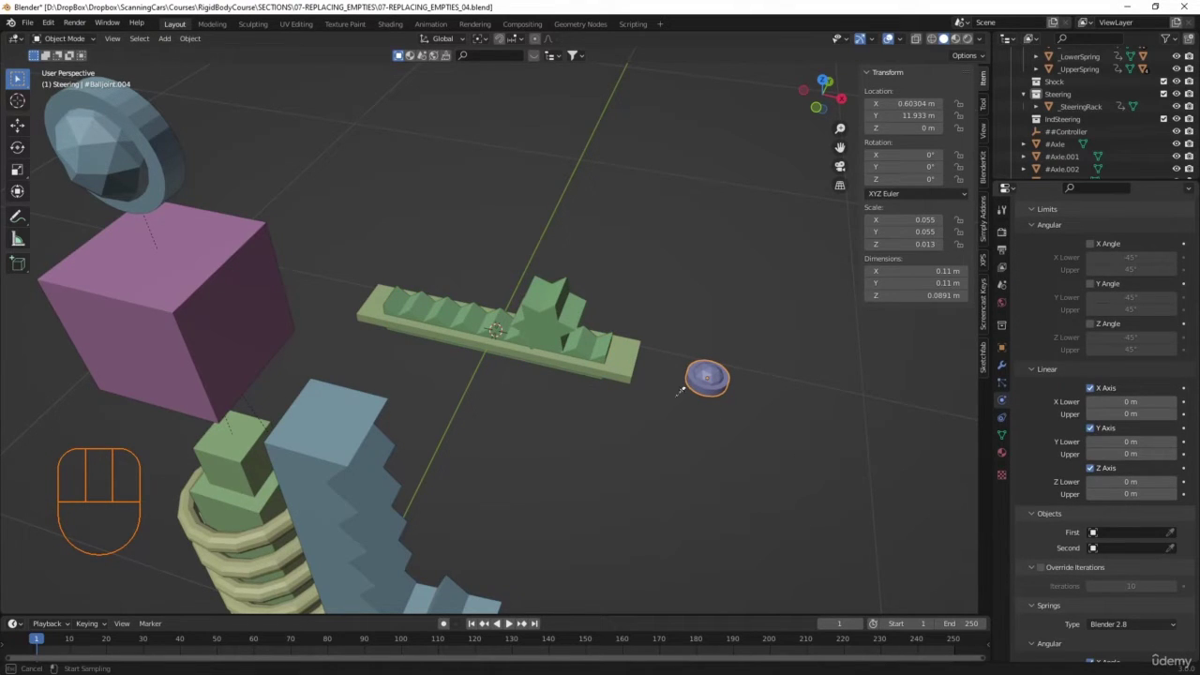
left_click(639, 347)
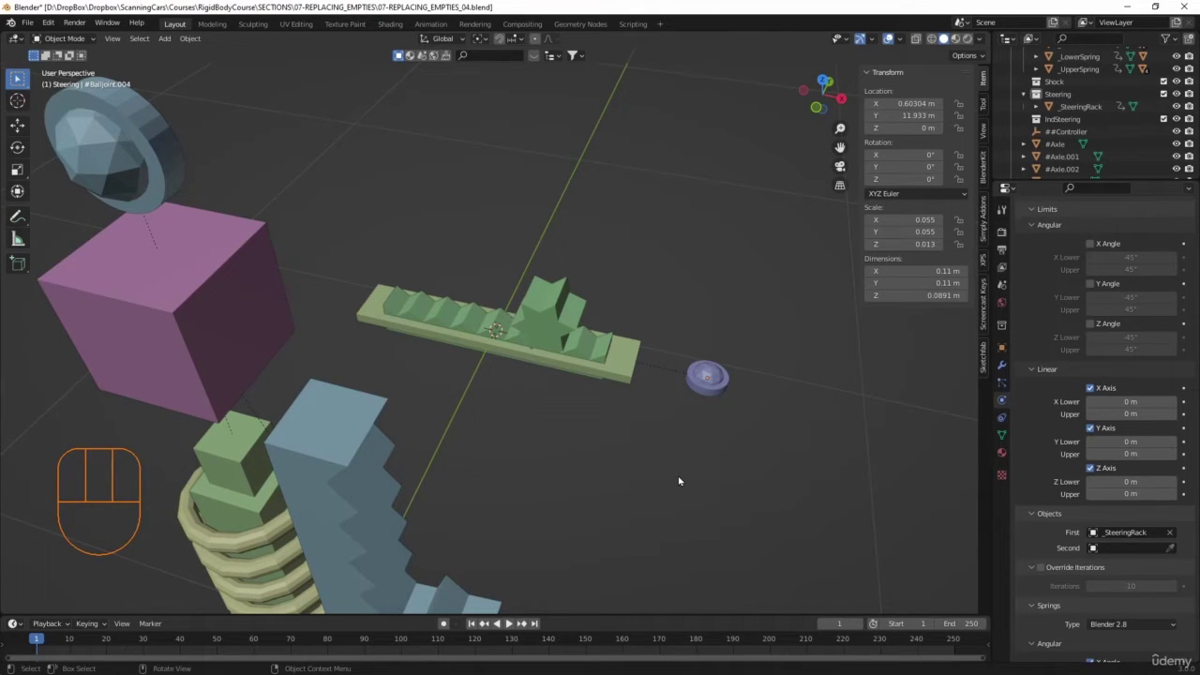
Step: Parent the ball joint copy to the steering rack as an object, keeping its transform
left_click(576, 322)
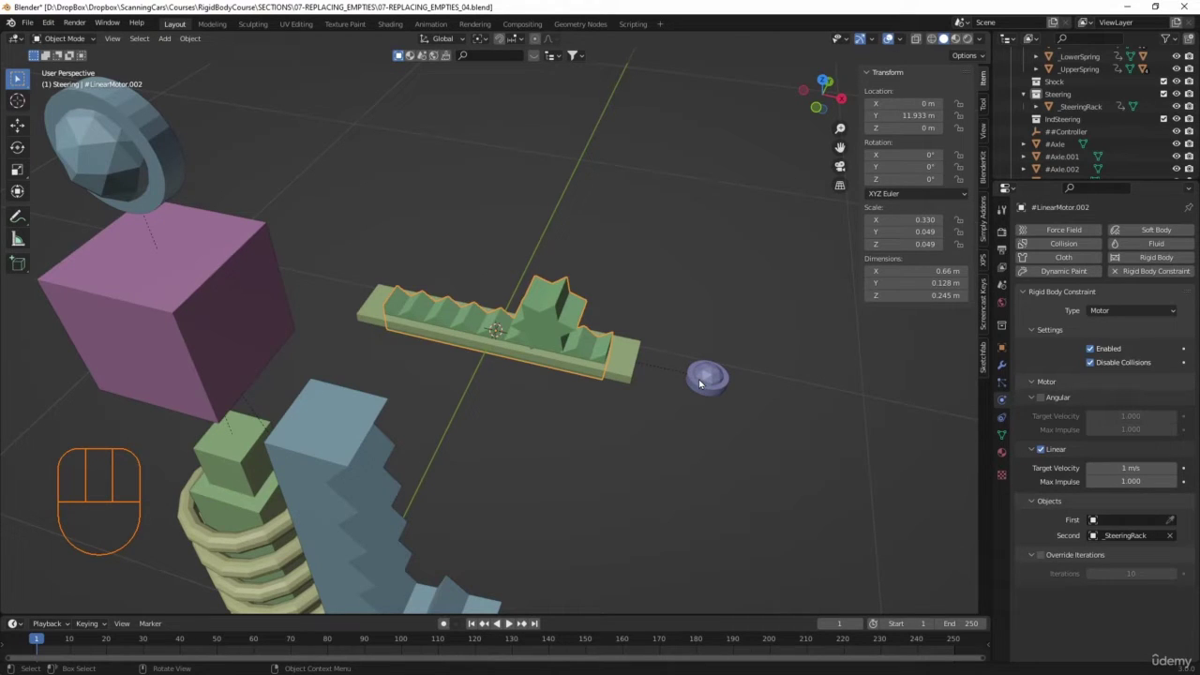
key("shift")
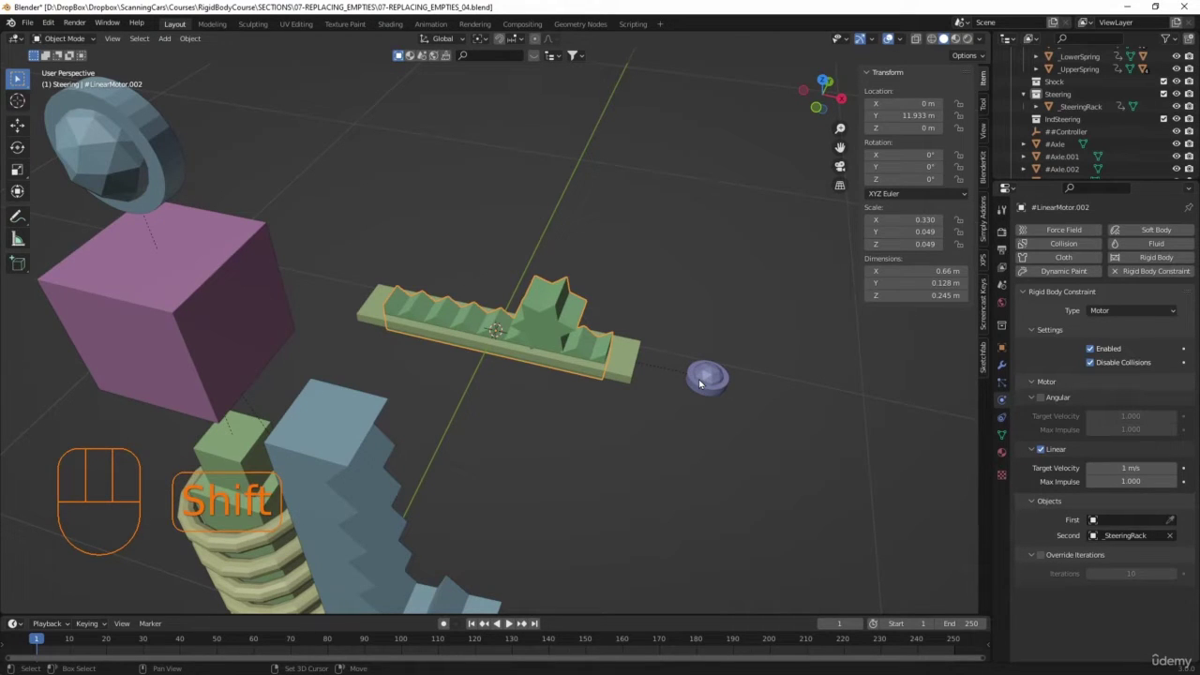
left_click(701, 379, "shift")
left_click(717, 383)
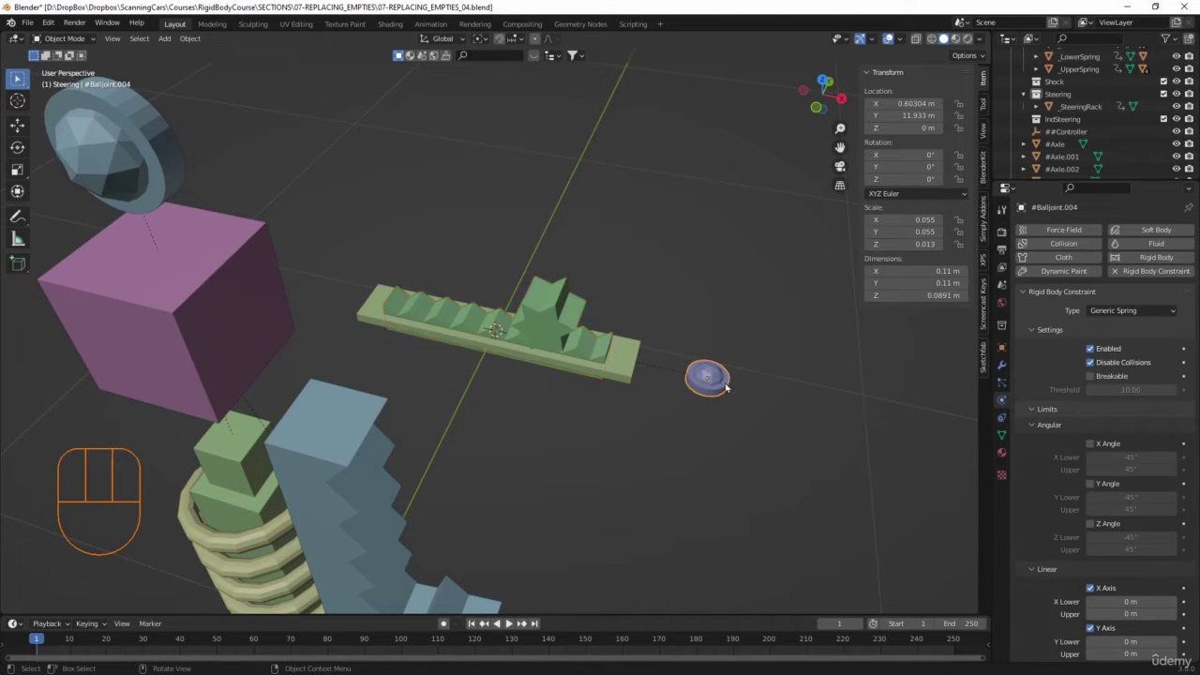
left_click(611, 375, "shift")
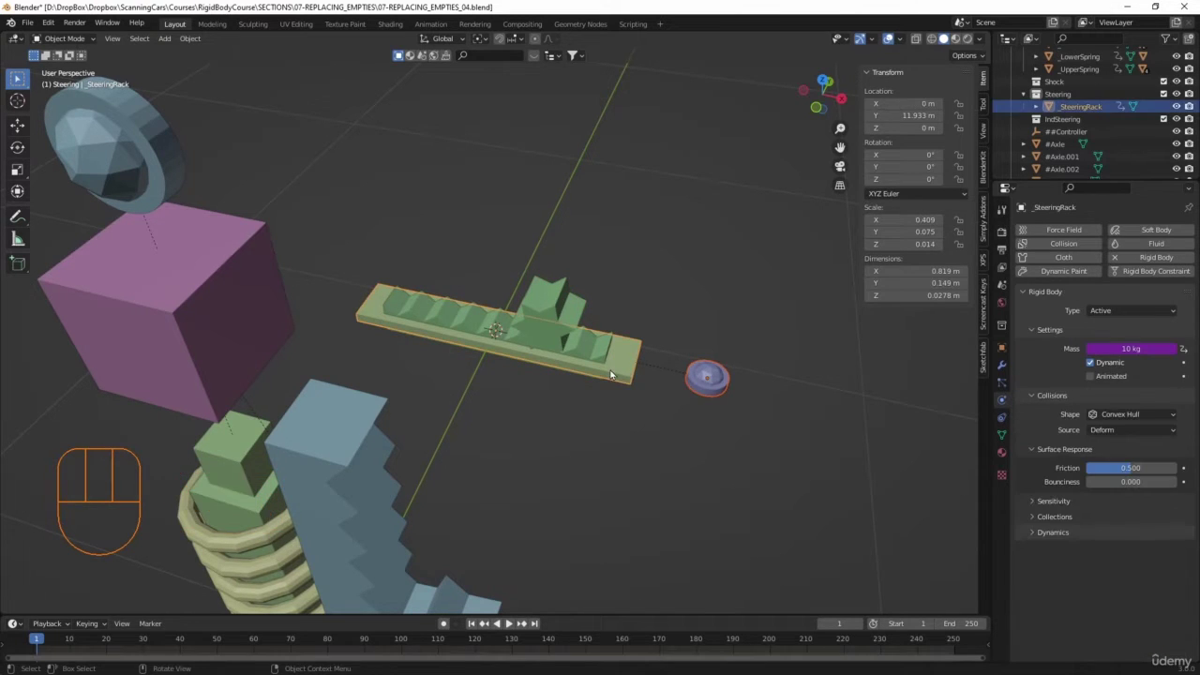
key("ctrl+p")
left_click(610, 375)
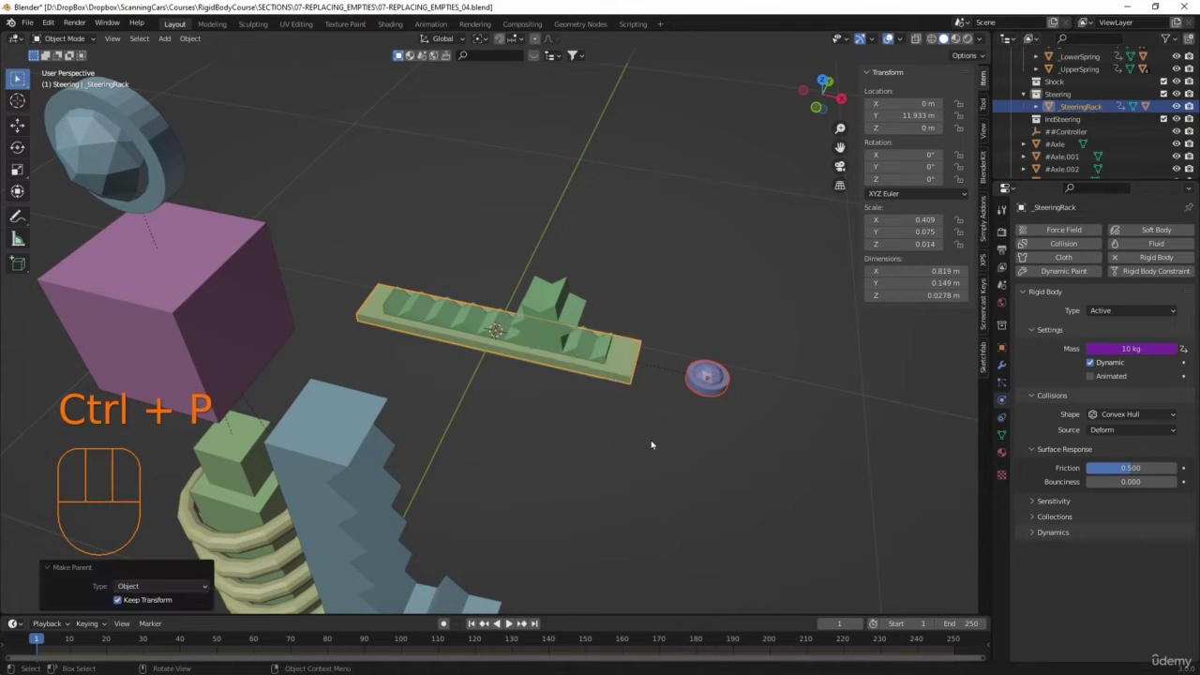
left_click(654, 454)
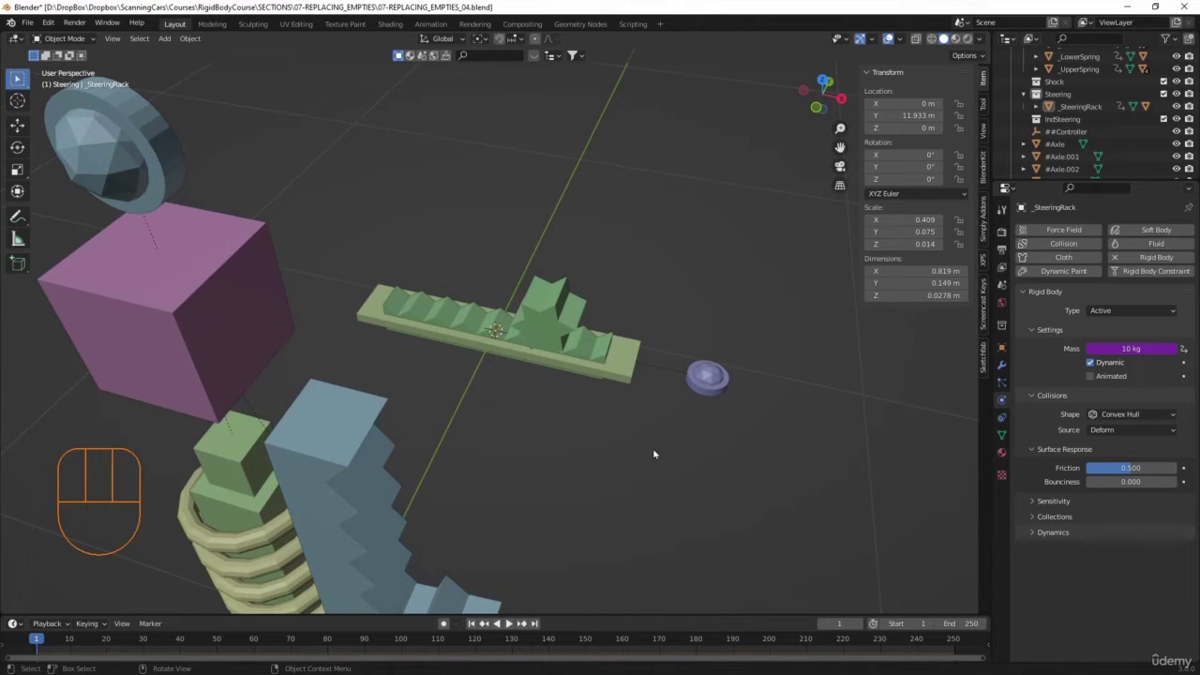
Step: Add a cone mesh at the steering rack's centre and scale it down to about 0.16 m
mouse_move(677, 488)
middle_mouse_down()
mouse_move(688, 490)
mouse_move(665, 483)
middle_mouse_up()
left_click(626, 405)
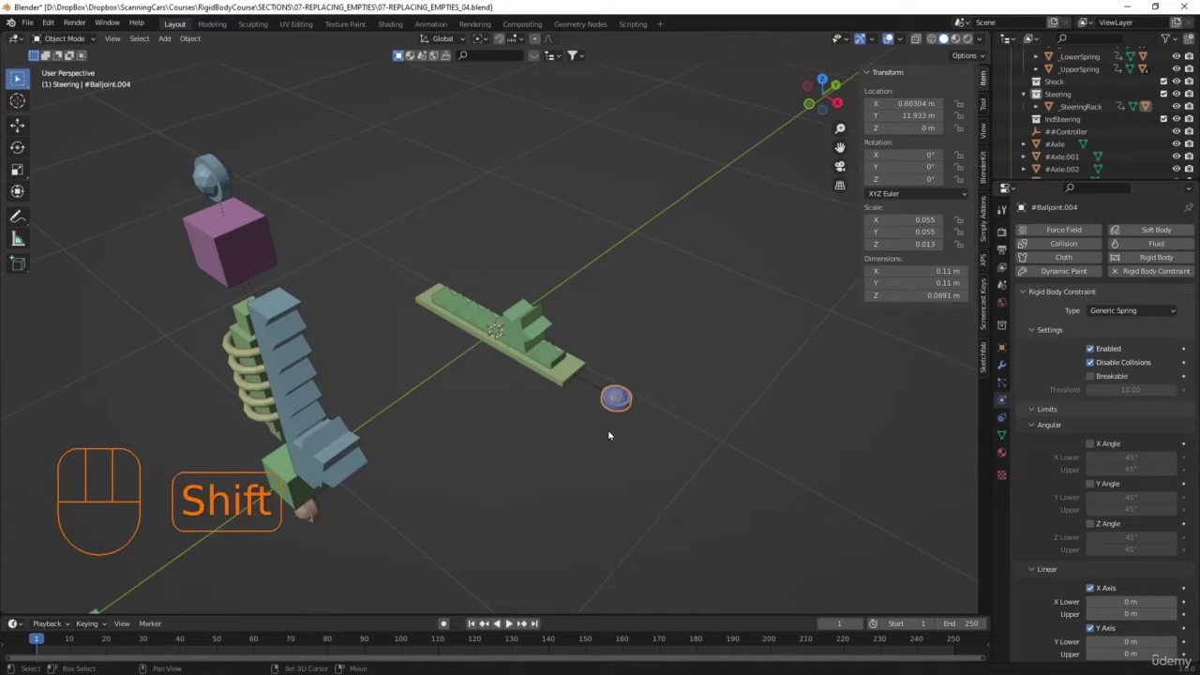
key("shift+a")
mouse_move(609, 419)
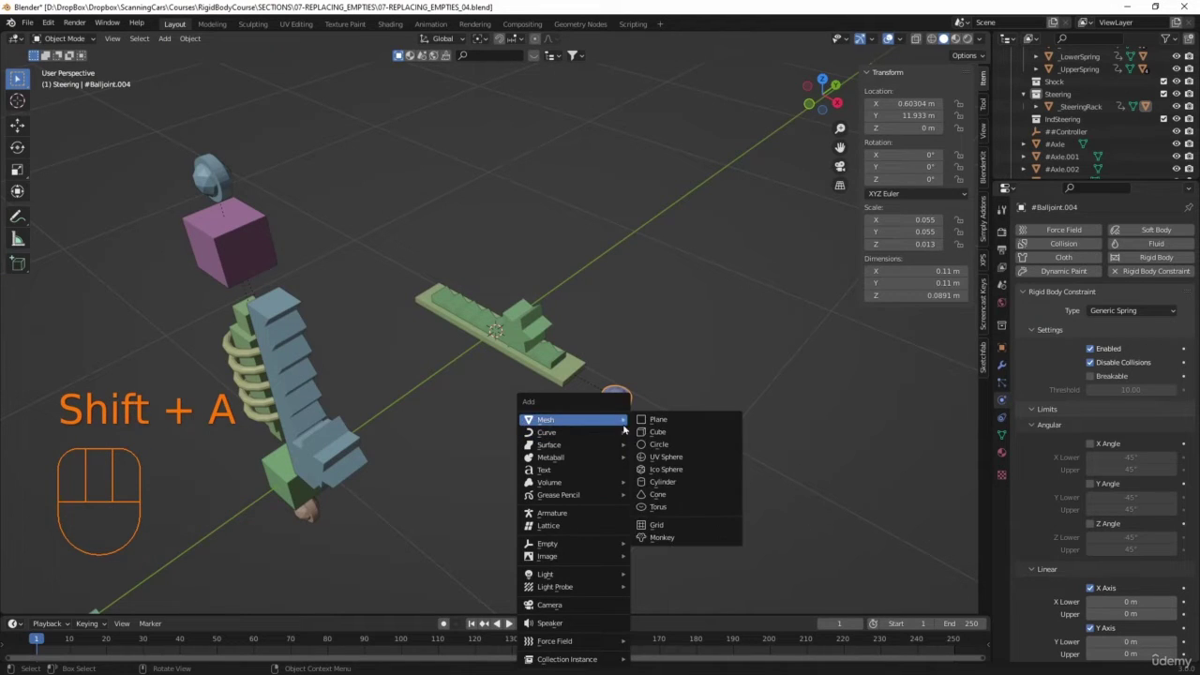
left_click(667, 495)
key("s")
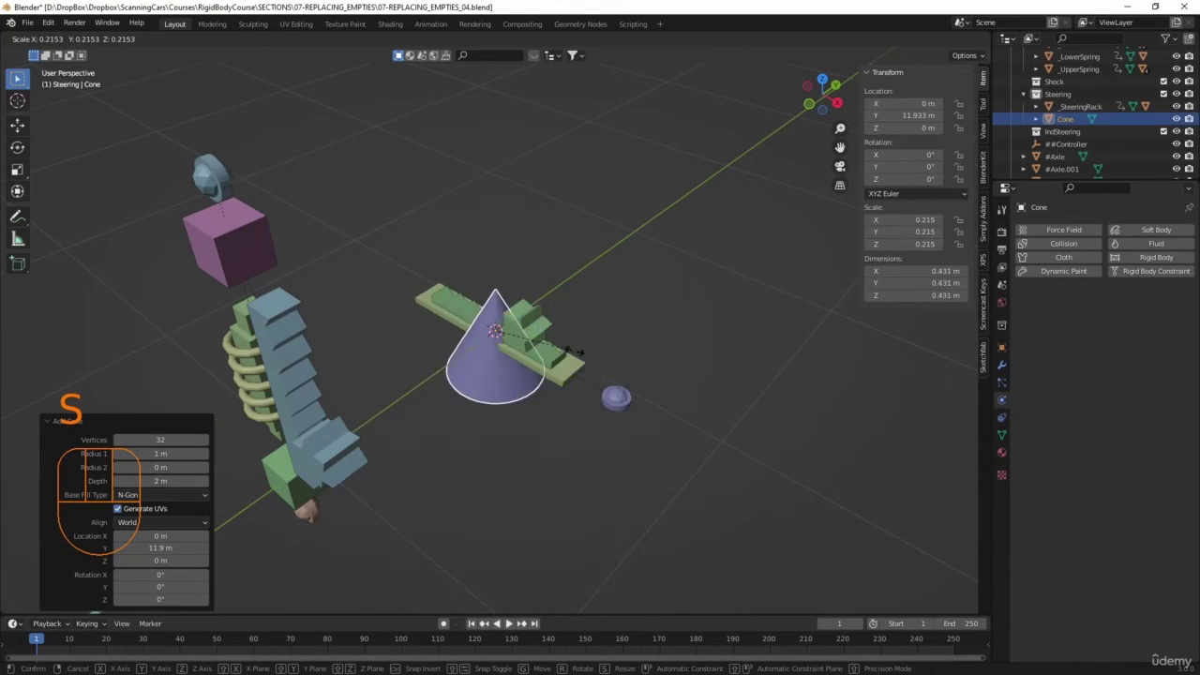
left_click(527, 347)
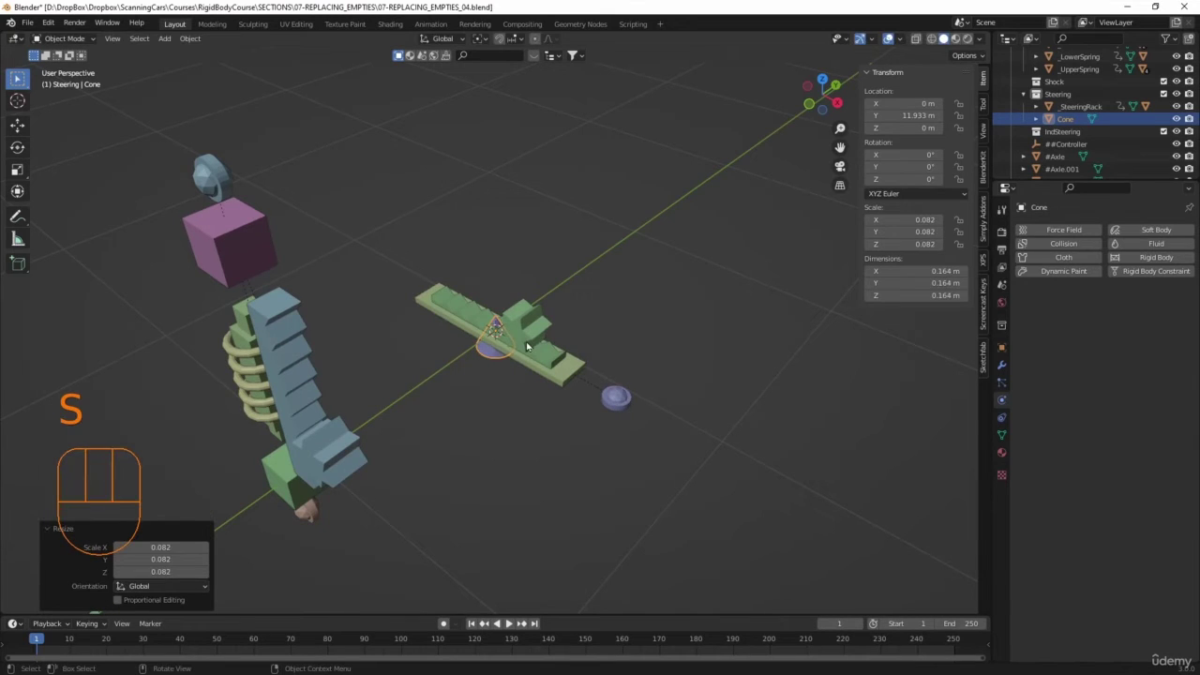
Step: Rotate the cone by -9090° about the global Y axis
type("r")
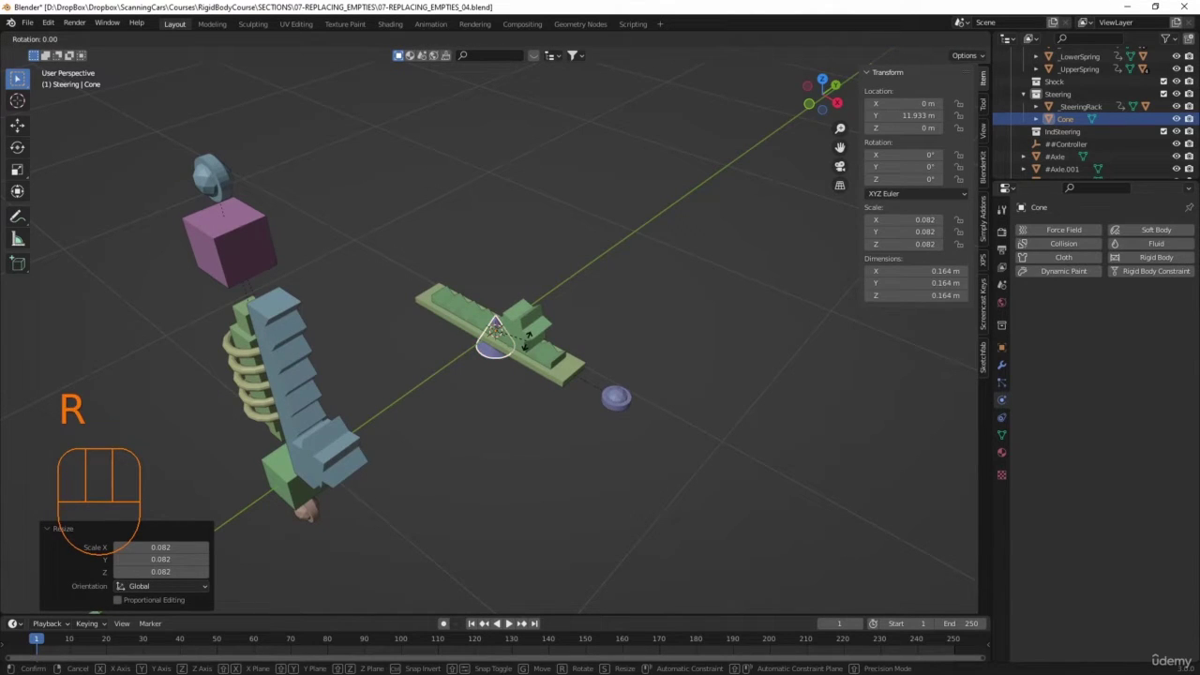
type("y90")
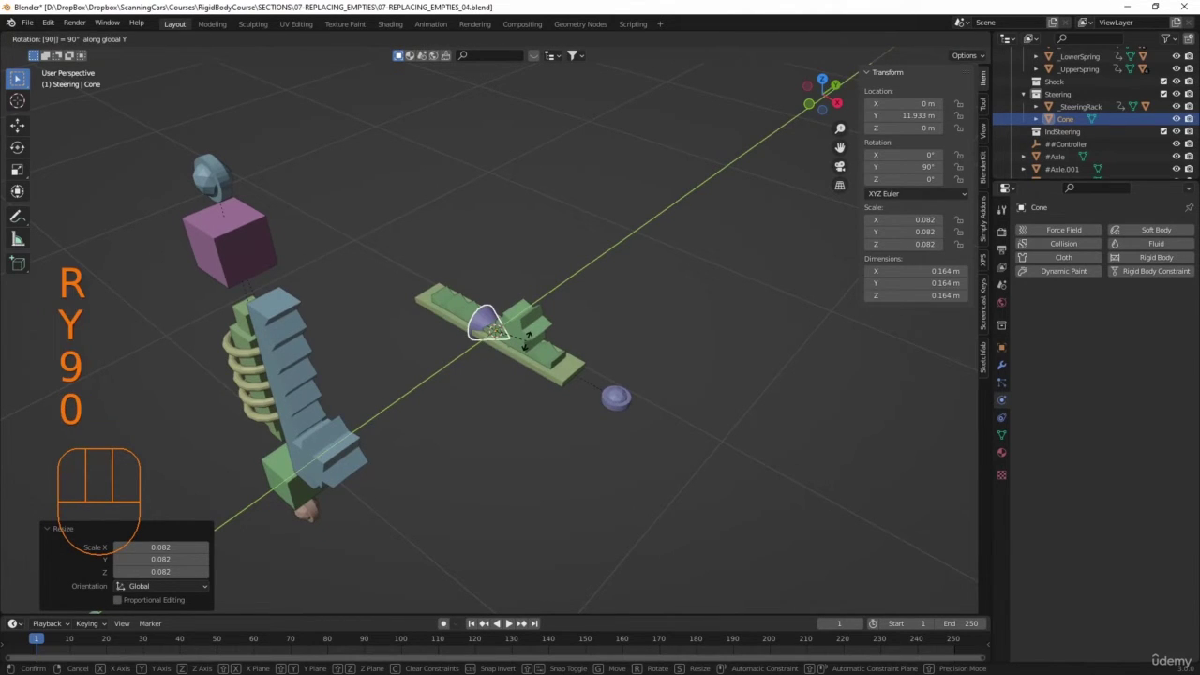
type("-9090")
key("Return")
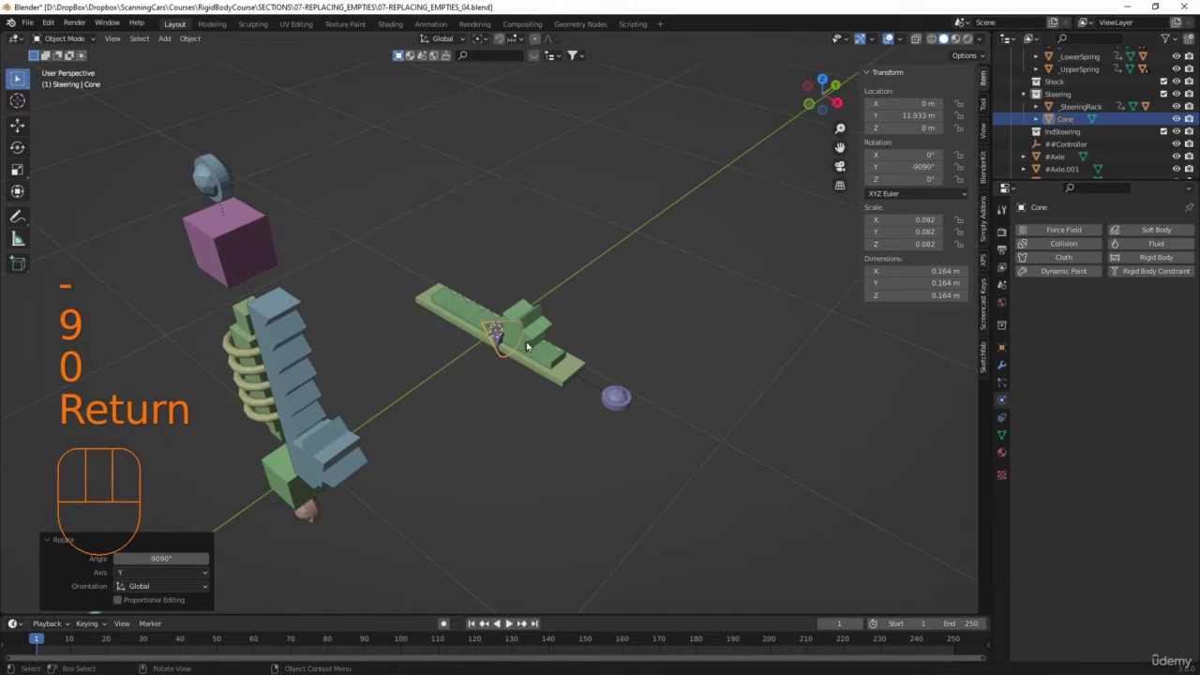
Step: Move the cone about 1.32 m along X, out past the ball joint
key("g")
key("y")
key("x")
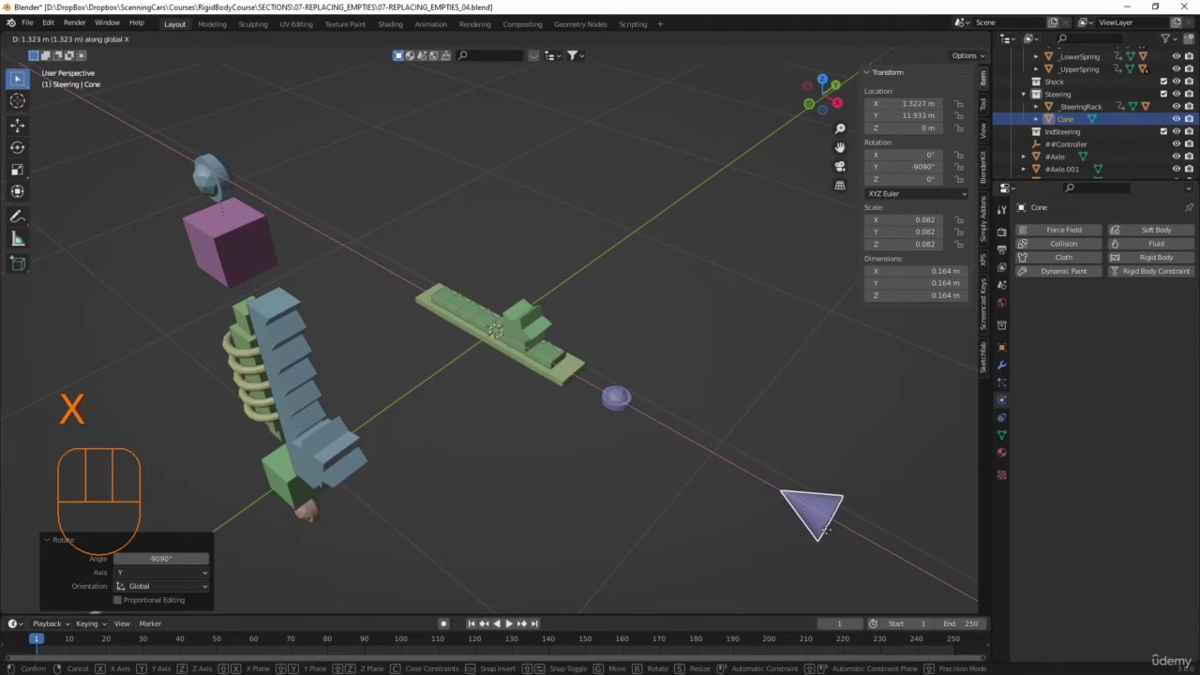
left_click(825, 533)
Step: Rename the cone _SteeringRef and keep it selected
left_click(1002, 347)
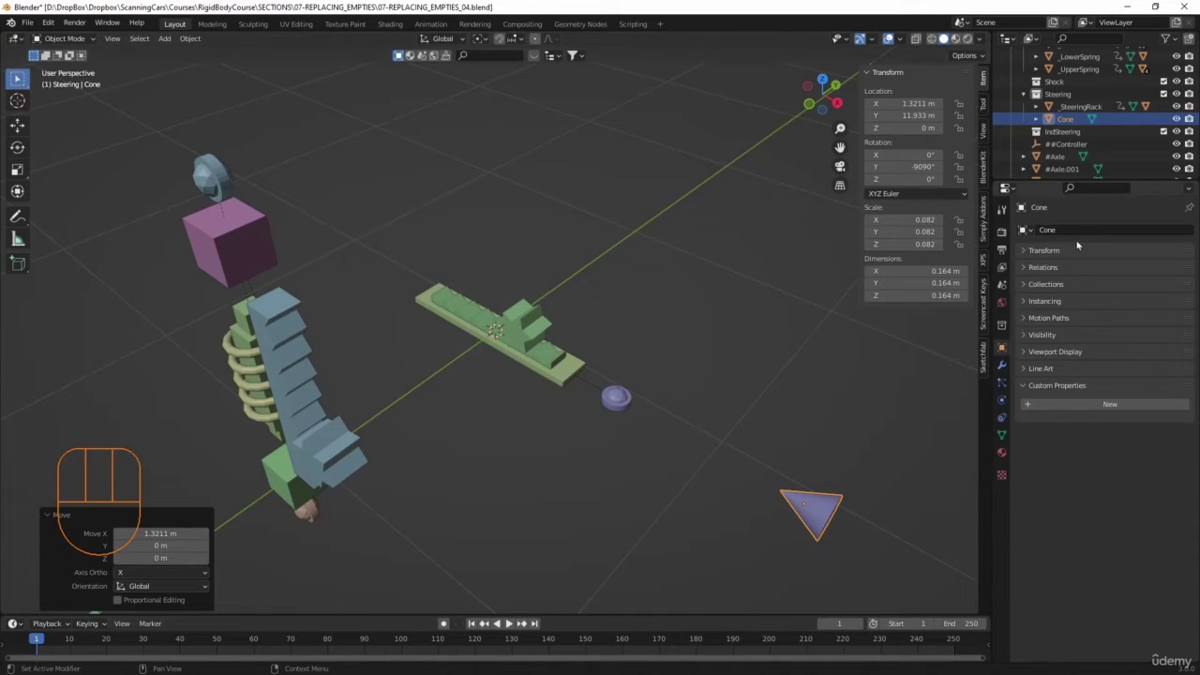
double_click(1074, 229)
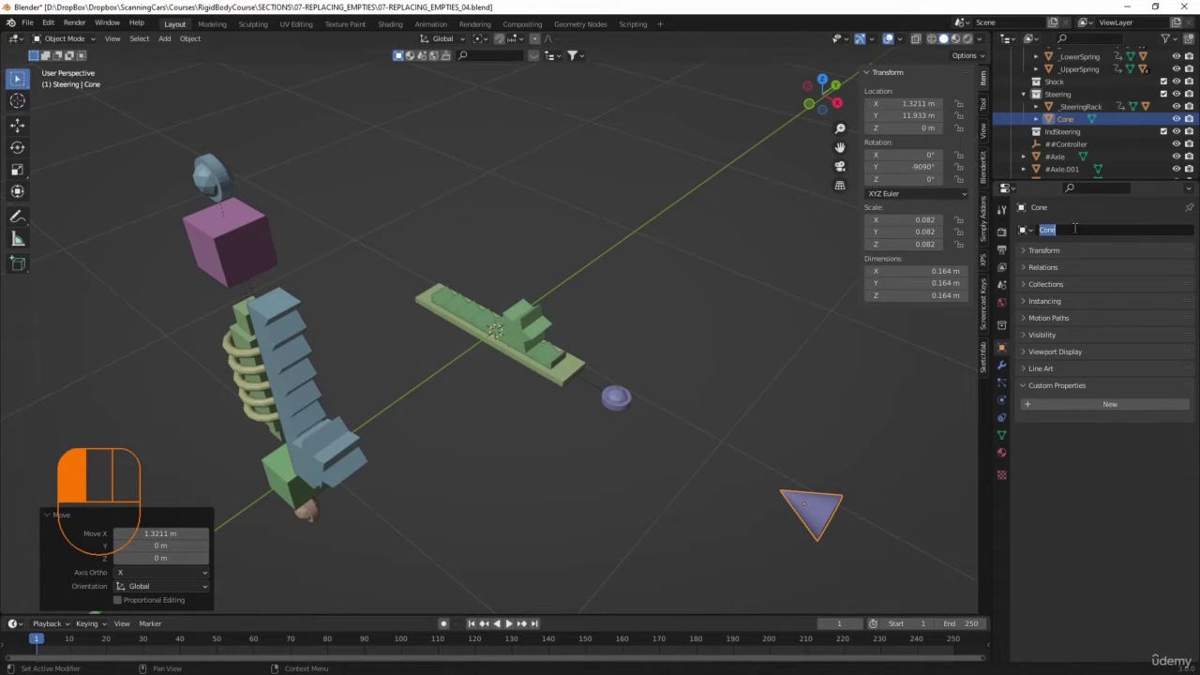
type("_Stee")
type("ring")
type("Ra")
left_click(1075, 228)
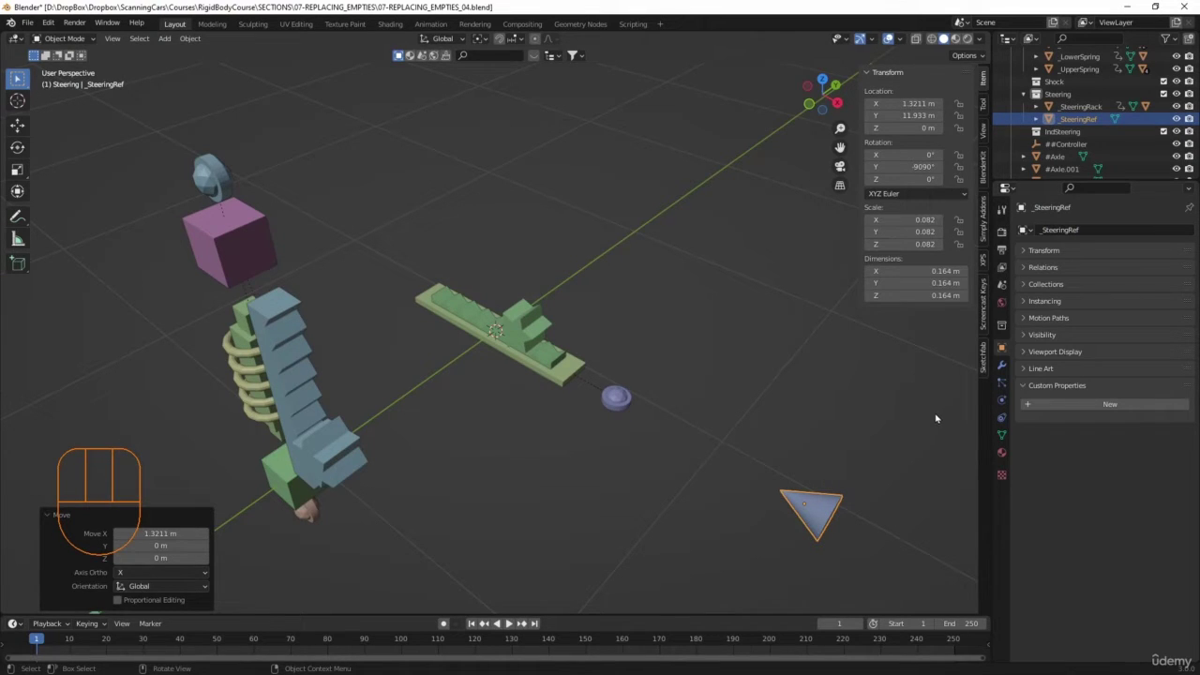
left_click(834, 511)
left_click(808, 504)
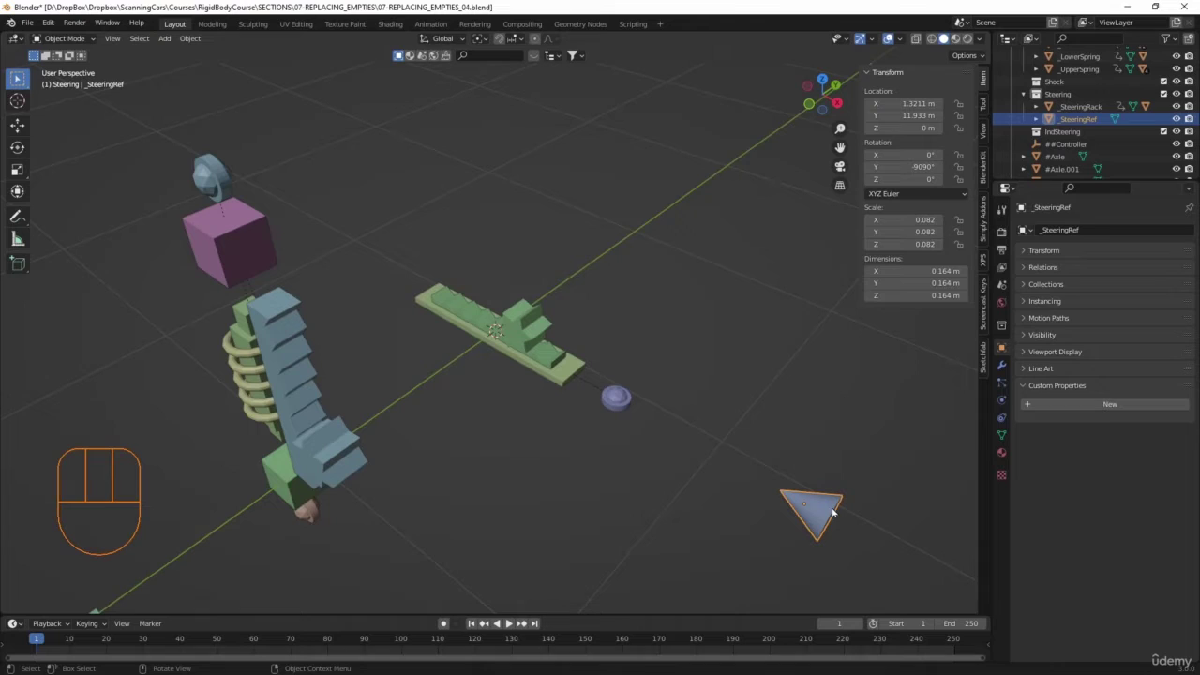
Step: Parent the _SteeringRef cone to the steering linear motor, keeping its transform
left_click(543, 316, "shift")
key("ctrl+p")
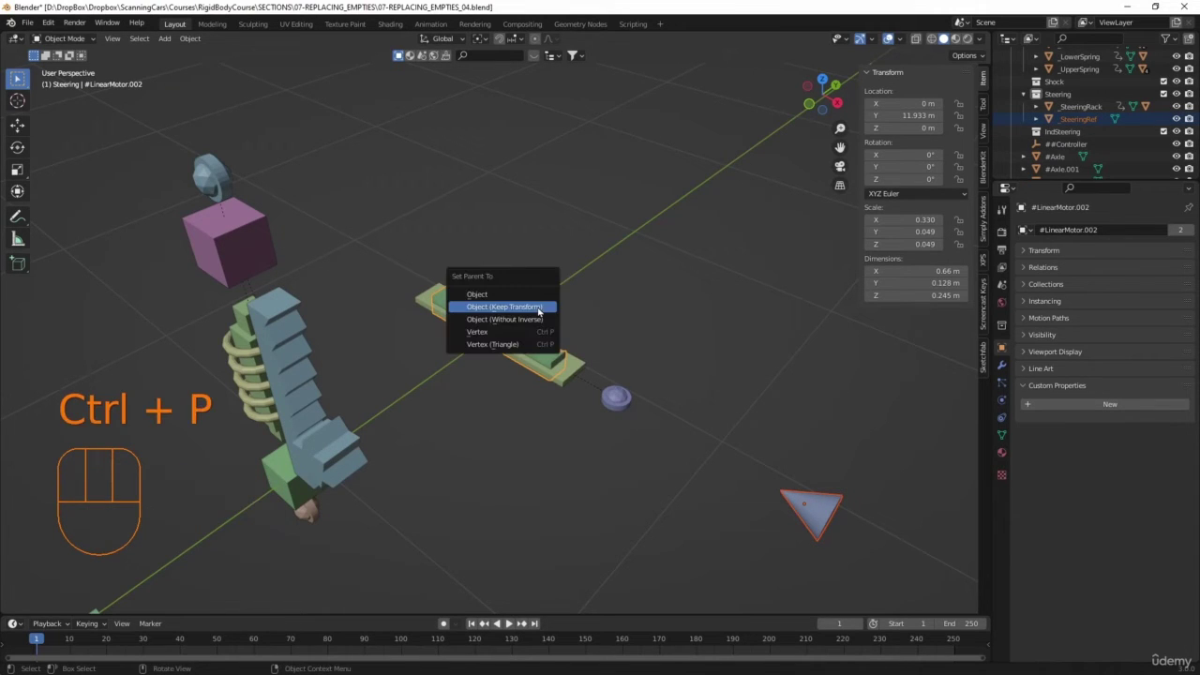
left_click(539, 310)
left_click(655, 341)
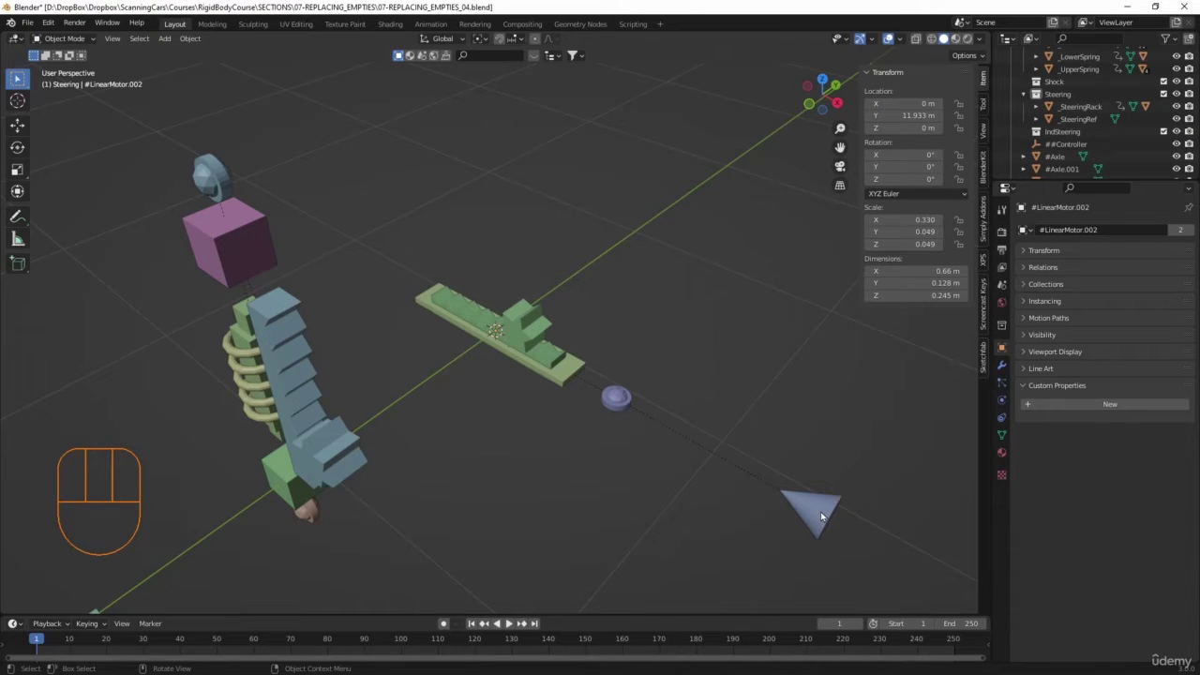
Step: Set the Max Impulse of the steering linear motor's linear motor constraint to 10000
left_click(567, 366)
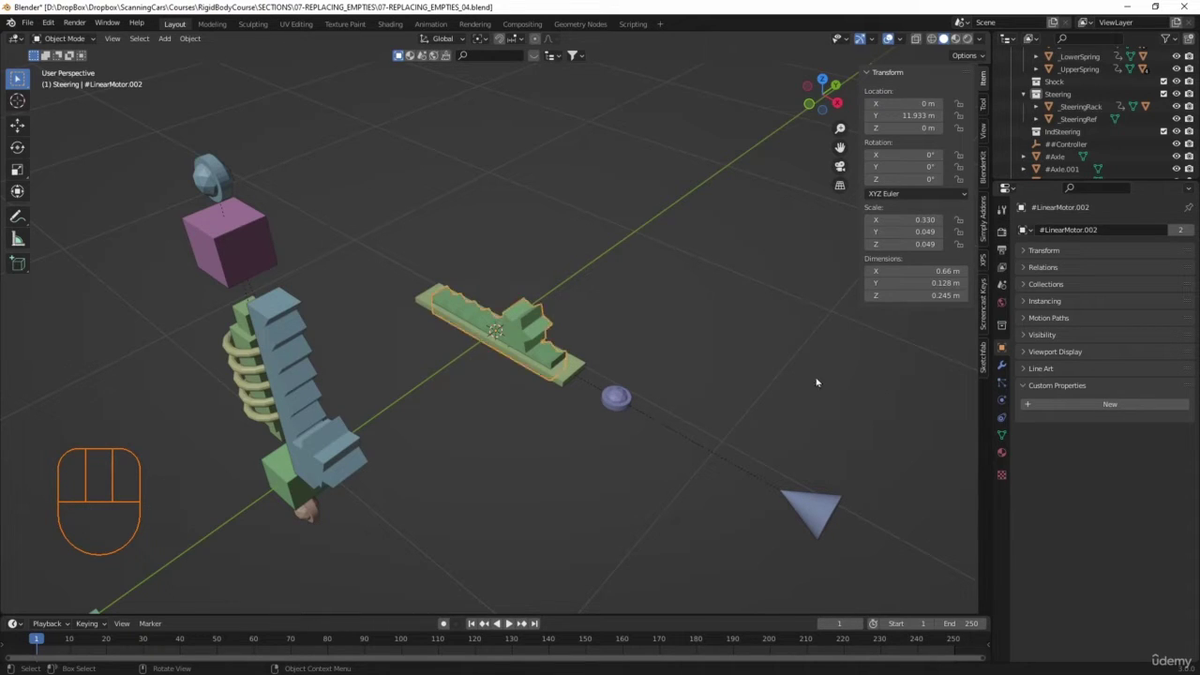
left_click(1002, 401)
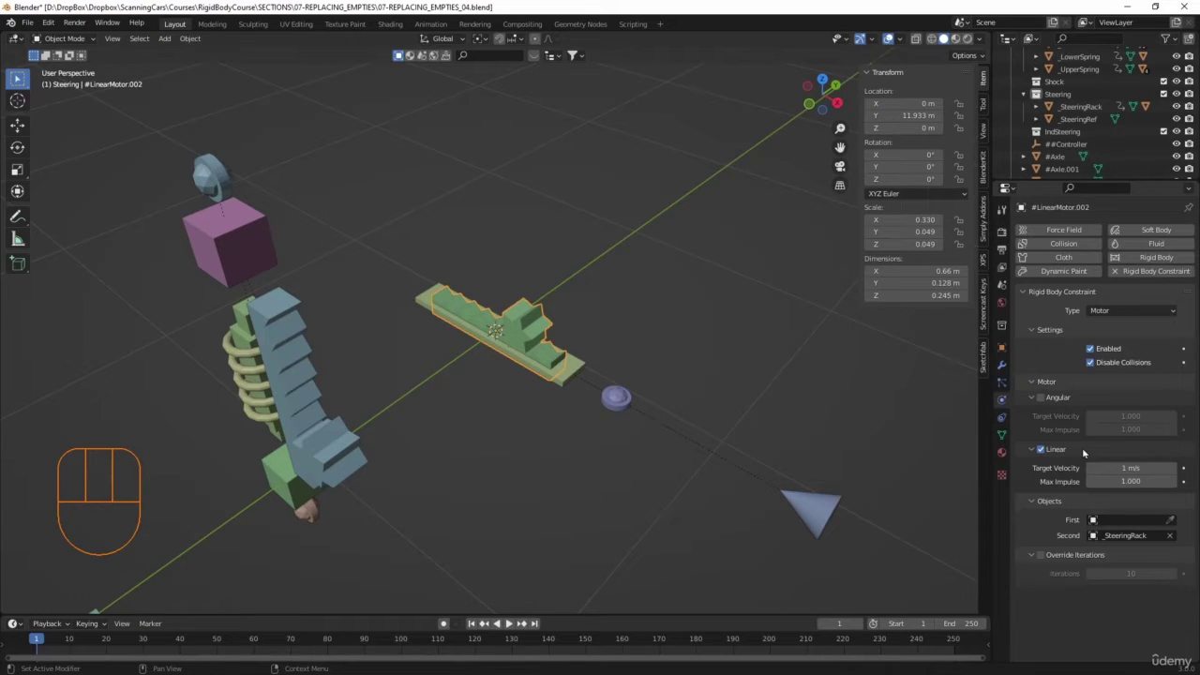
left_click(1096, 481)
type("10000")
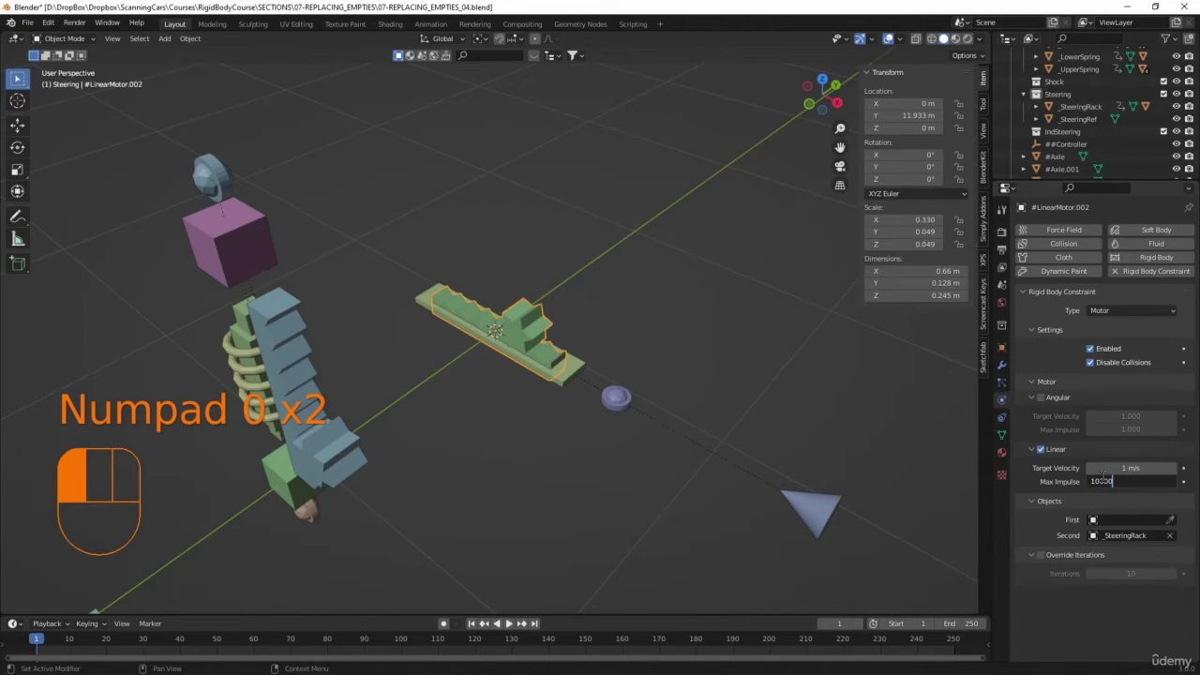
type("0")
key("Return")
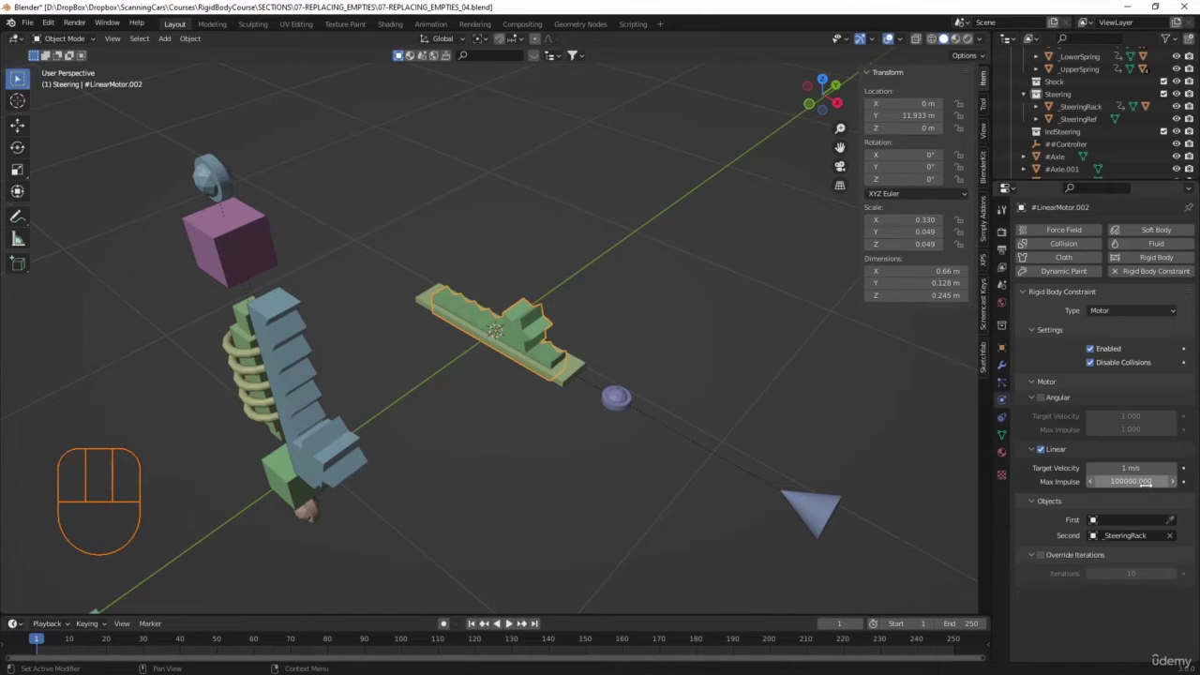
left_click(1139, 482)
type("00")
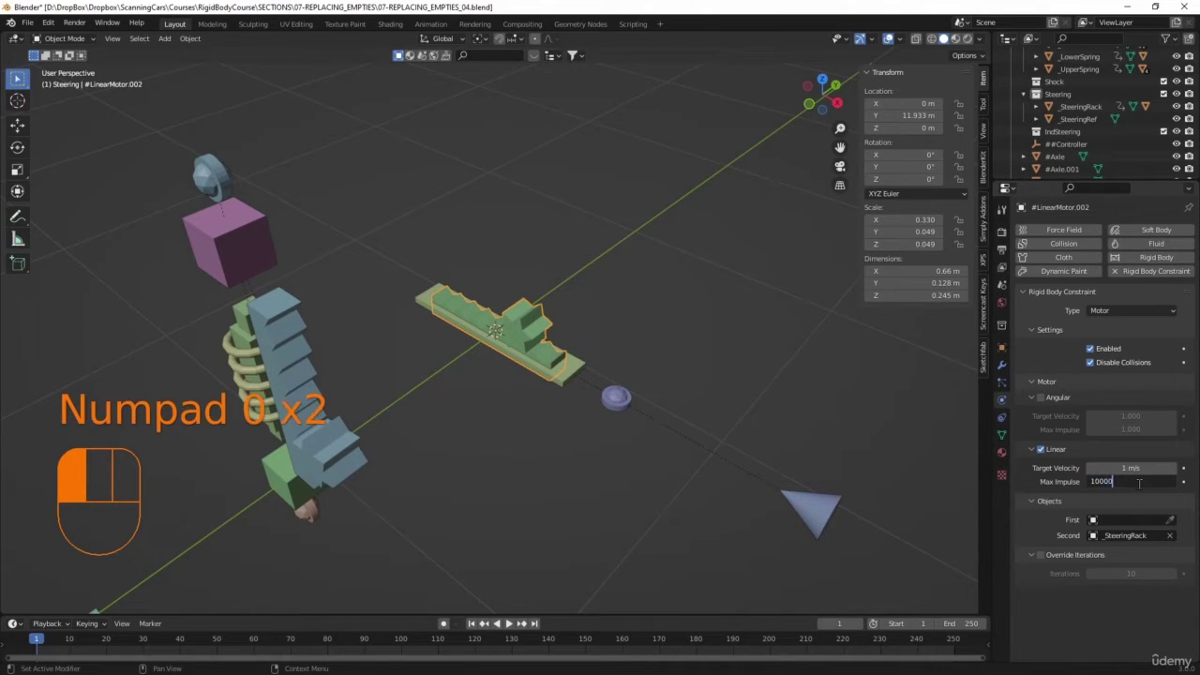
key("Return")
right_click(1124, 468)
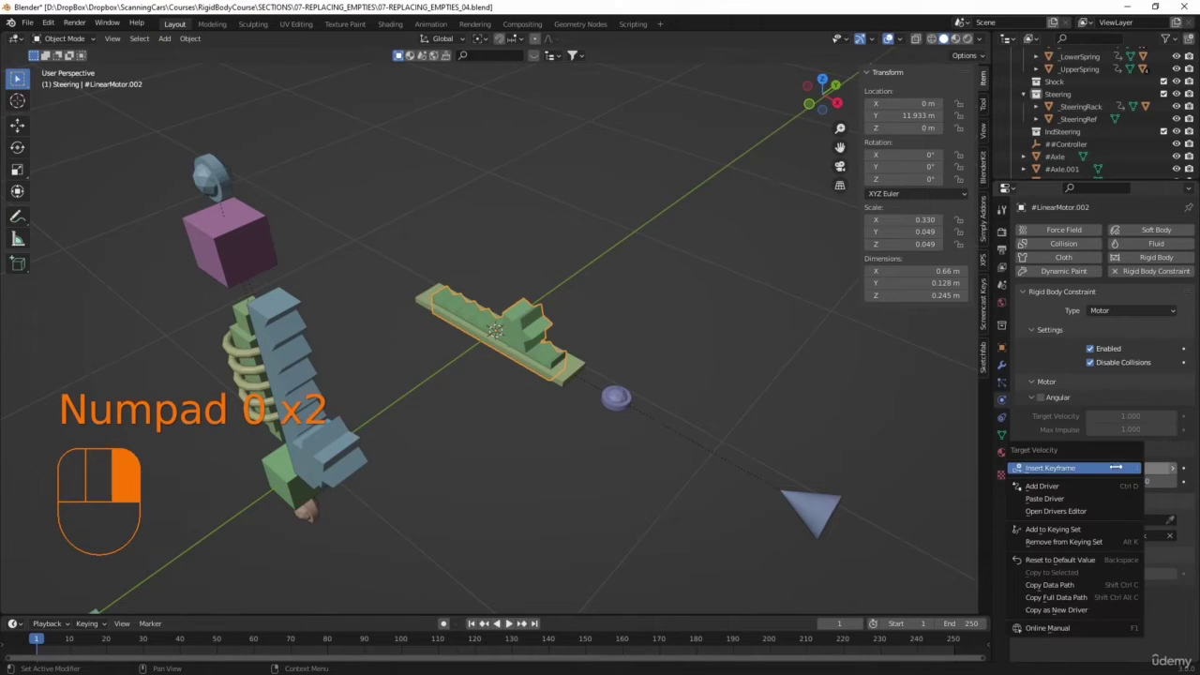
left_click(1074, 513)
left_click(1185, 302)
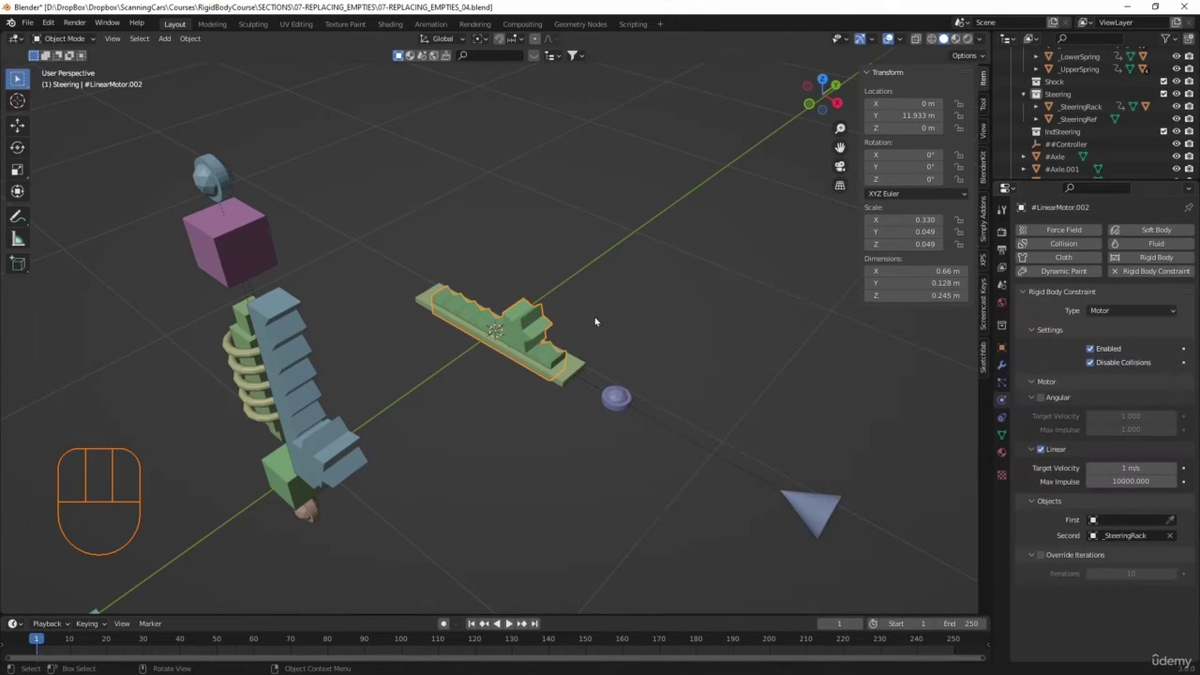
Step: Add a driver to the linear Target Velocity and show its settings in an enlarged Drivers Editor window
right_click(1117, 467)
right_click_drag(1116, 468, 1055, 444)
left_click(1054, 656)
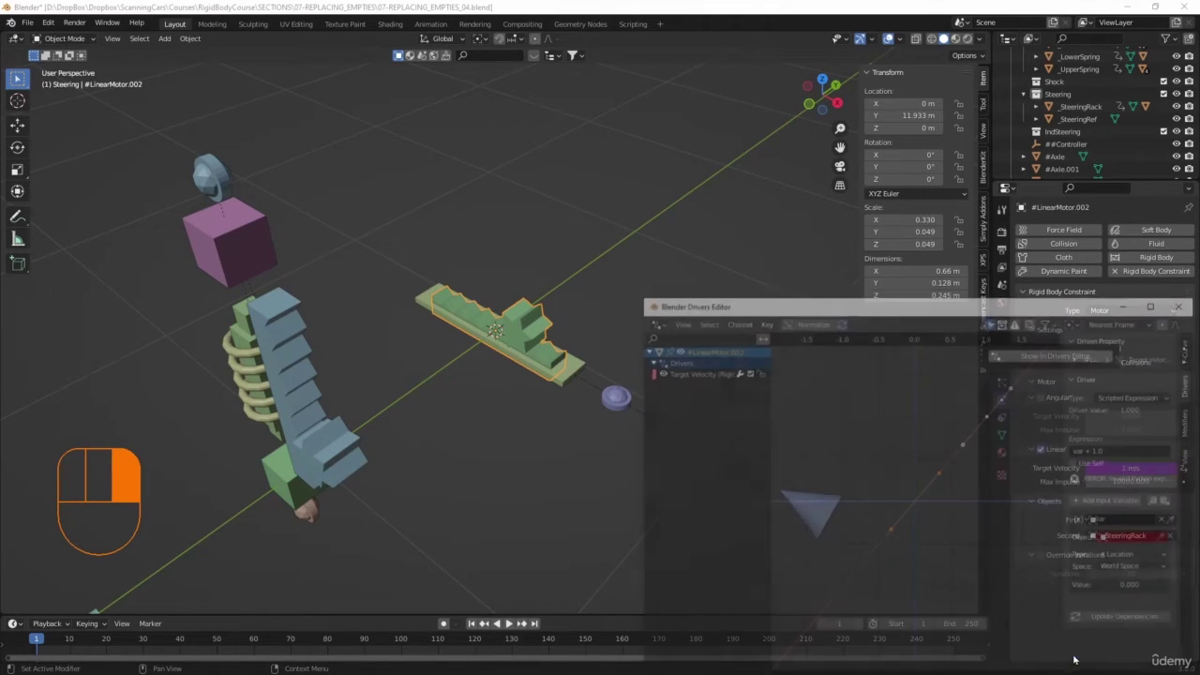
left_click_drag(1067, 443, 887, 447)
left_click_drag(914, 311, 916, 83)
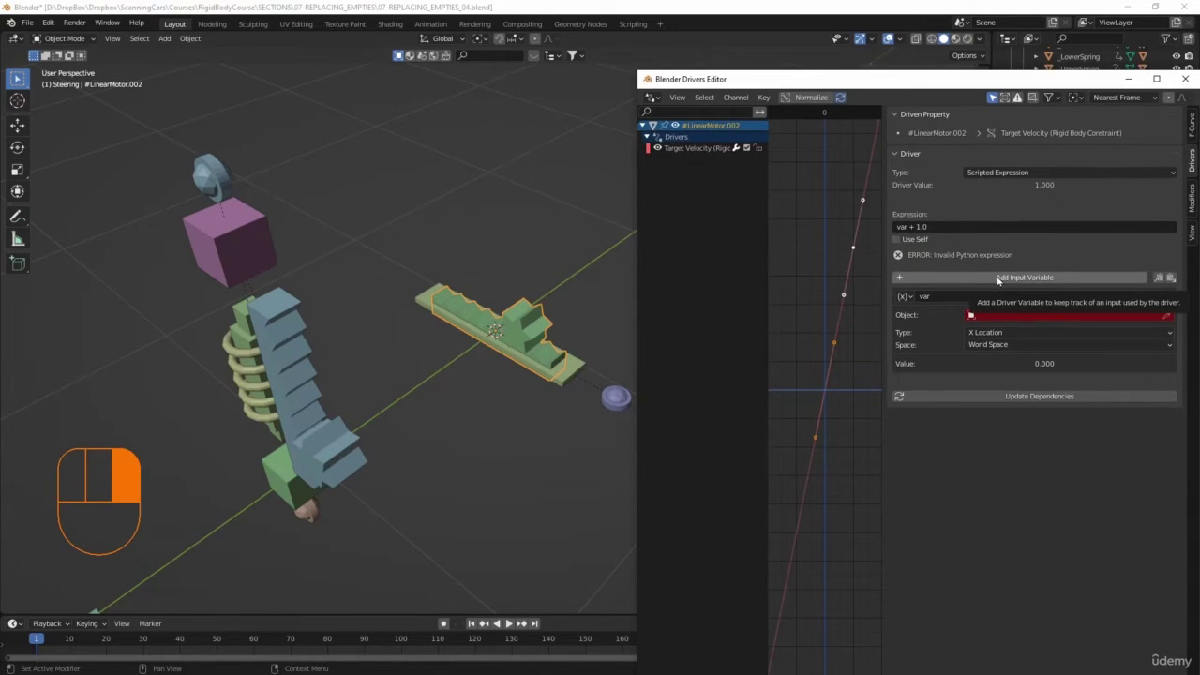
Step: Set the driver expression to (steeringrefdist-rack2refdist-steering/100*steeringlock)*steeringspeed
left_click(960, 228)
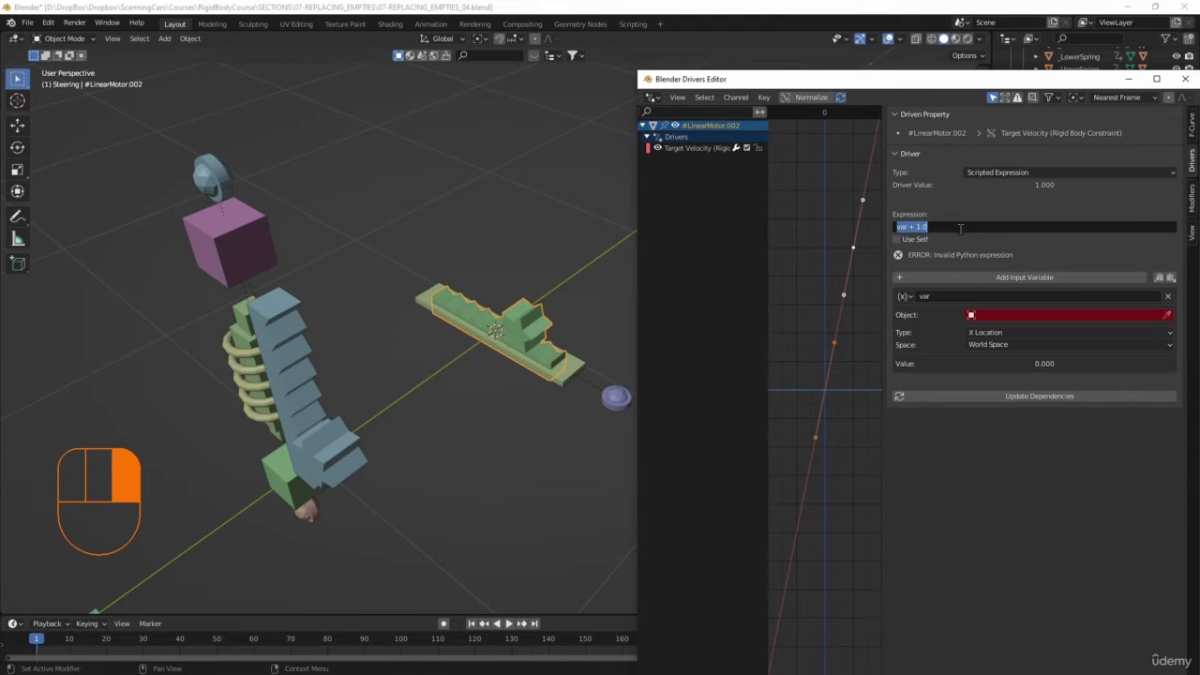
type("(steeringrefdist-rack)")
type("refdist-steering/100*steeringlock")
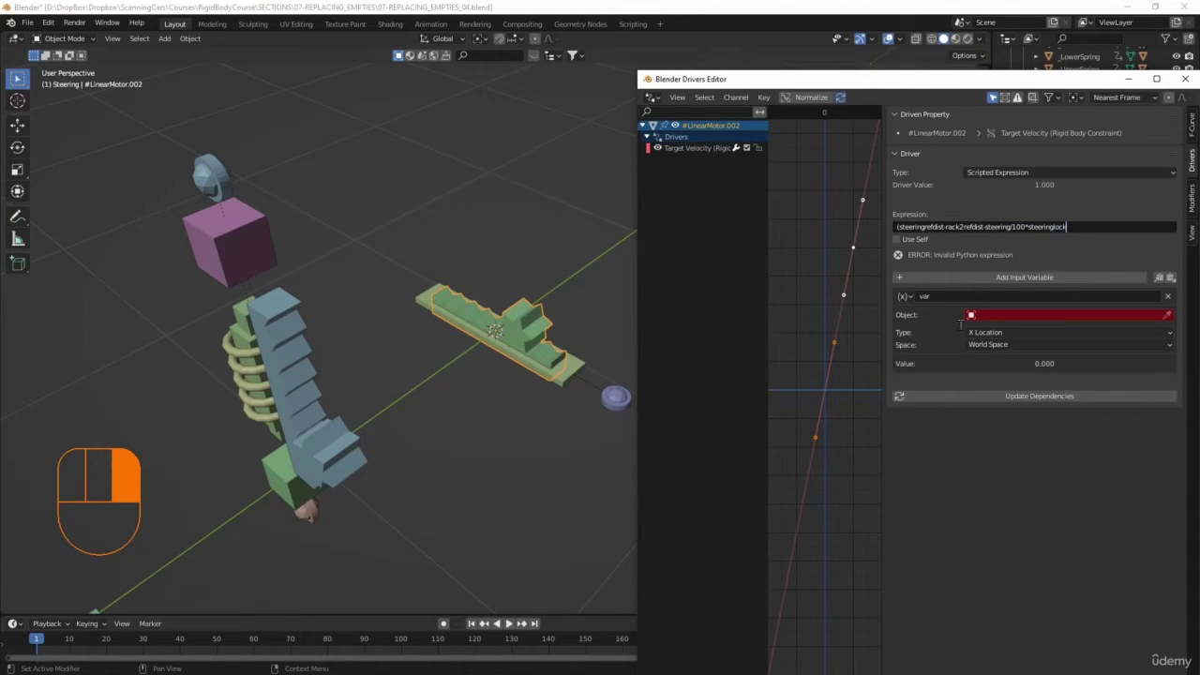
type(")*steeringspeed")
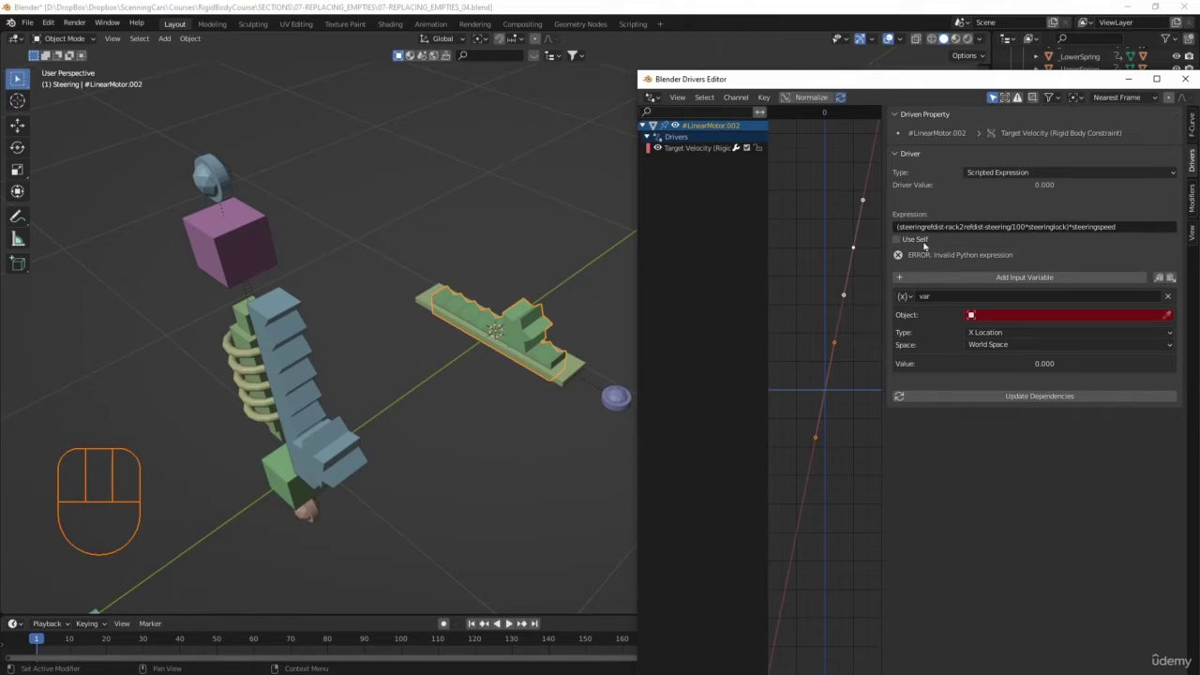
Step: Rename the driver's default variable steeringrefdist and add a second input variable named rack2refdist
left_click(935, 296)
type("steeringrefdist")
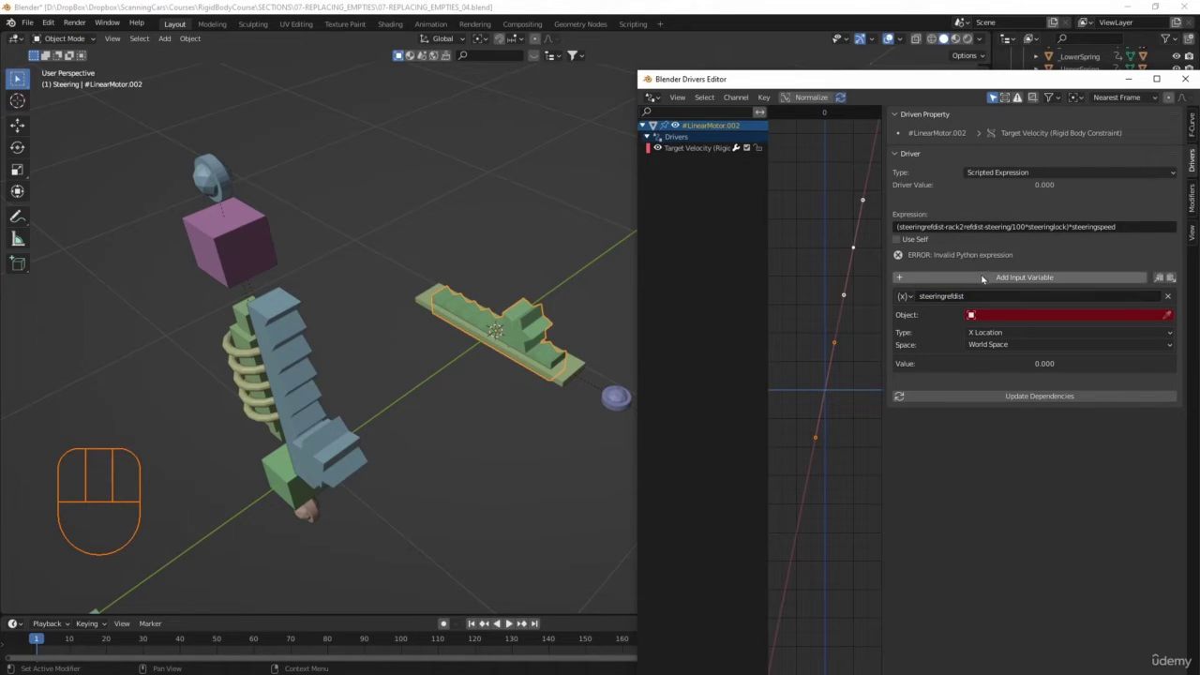
left_click(984, 278)
left_click(949, 385)
type("r")
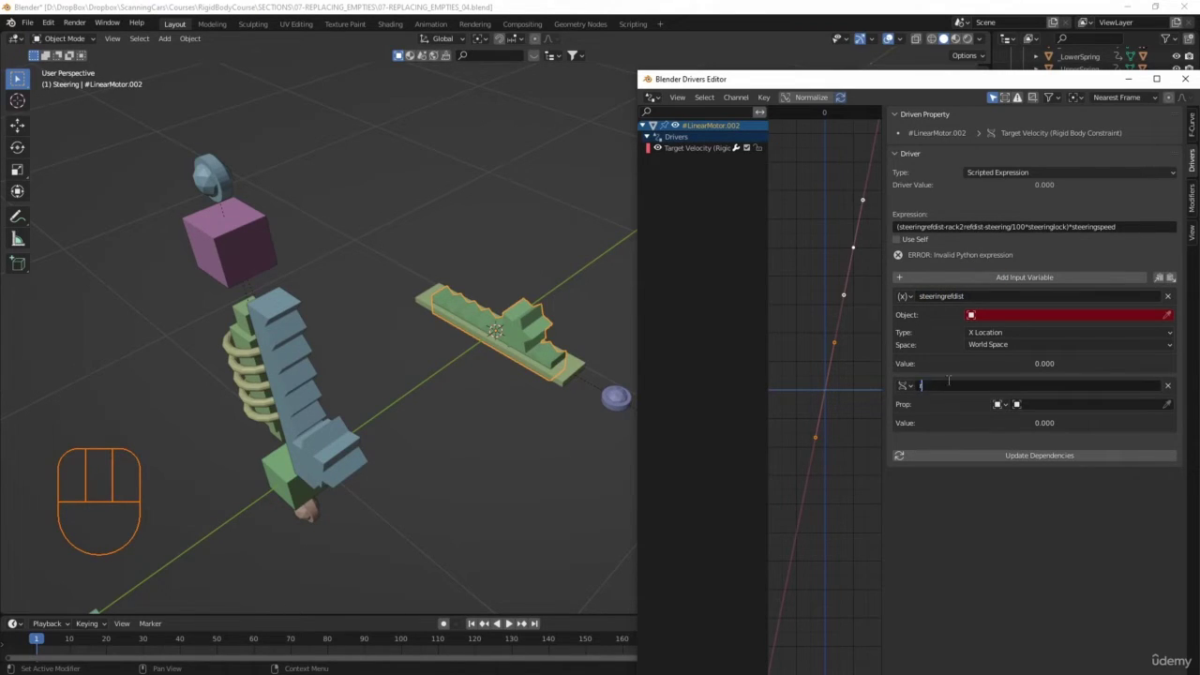
type("ack2refdist")
key("Return")
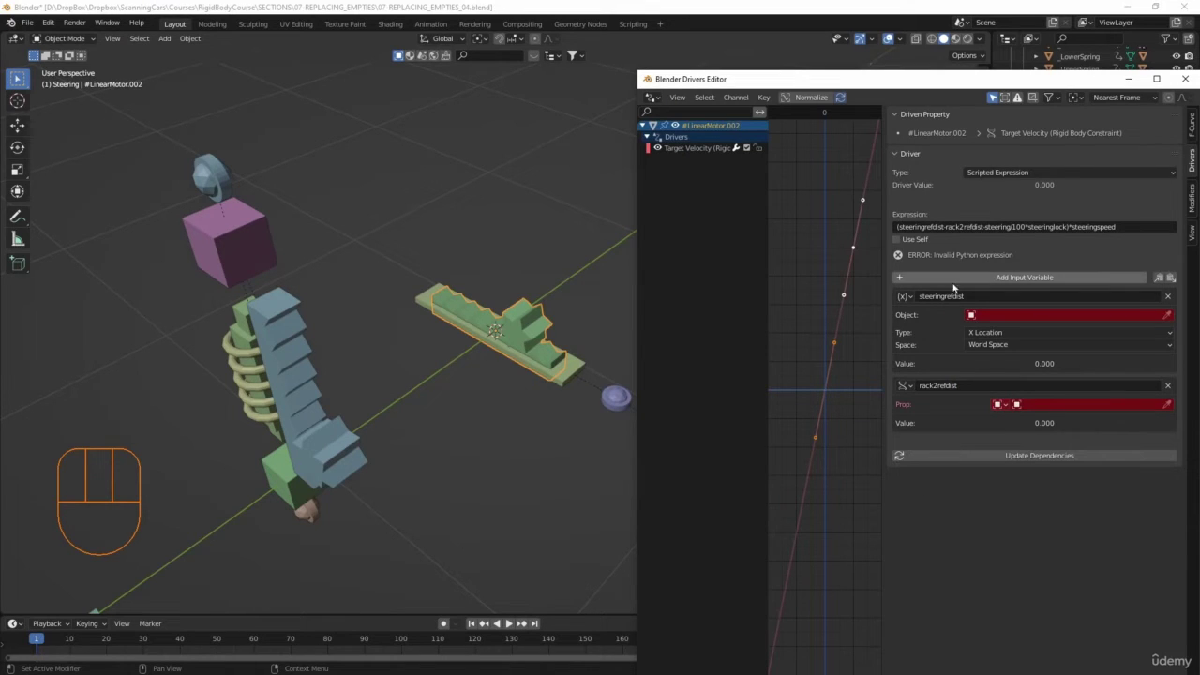
Step: Add a third driver input variable named steering
left_click(955, 277)
double_click(943, 444)
type("stee")
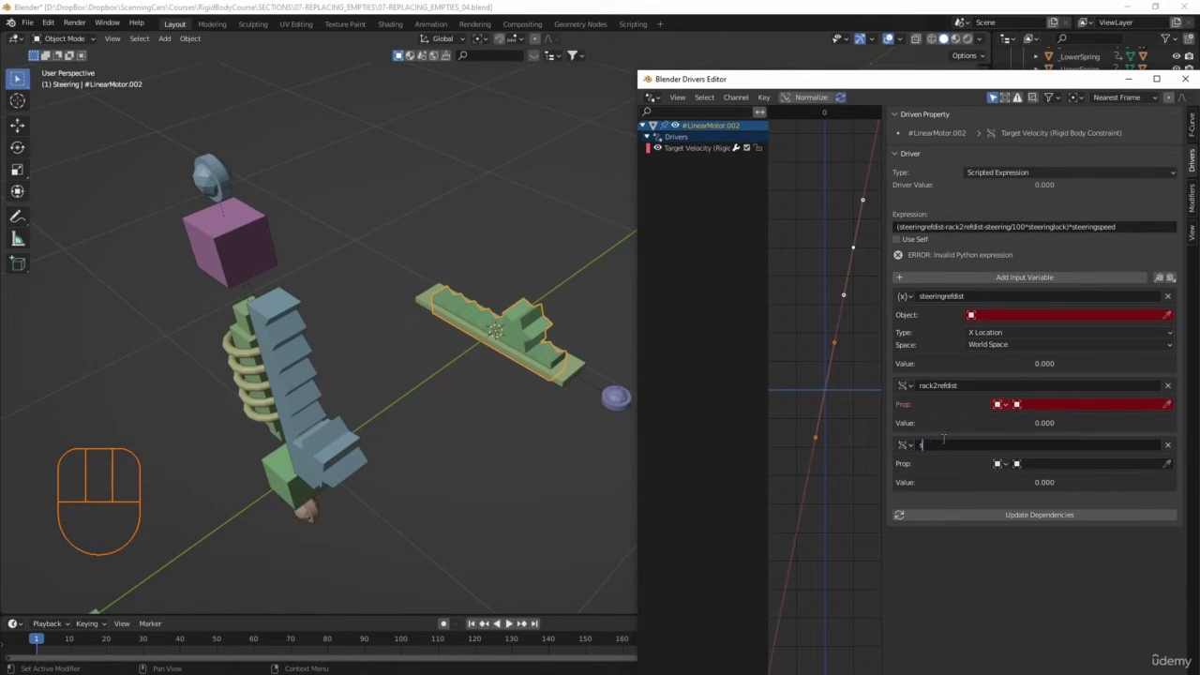
type("ring")
key("Return")
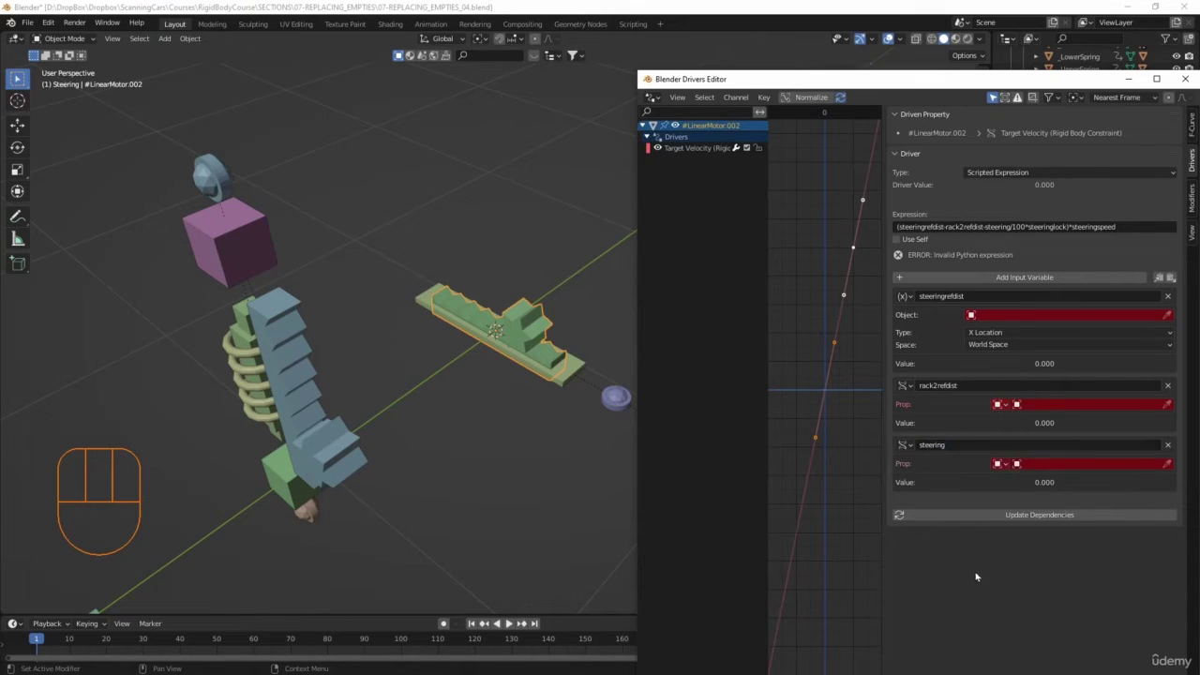
Step: Add two more driver input variables named steeringlock and steeringspeed
left_click(980, 279)
double_click(991, 505)
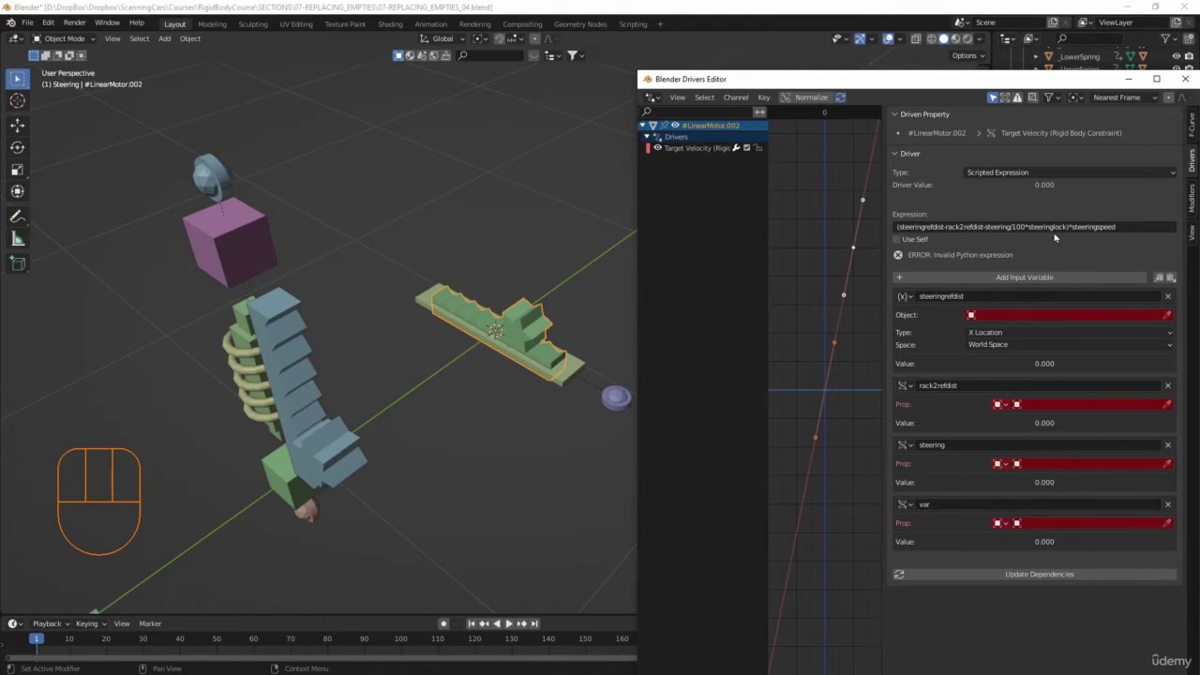
type("steeringlock")
key("Return")
left_click(949, 279)
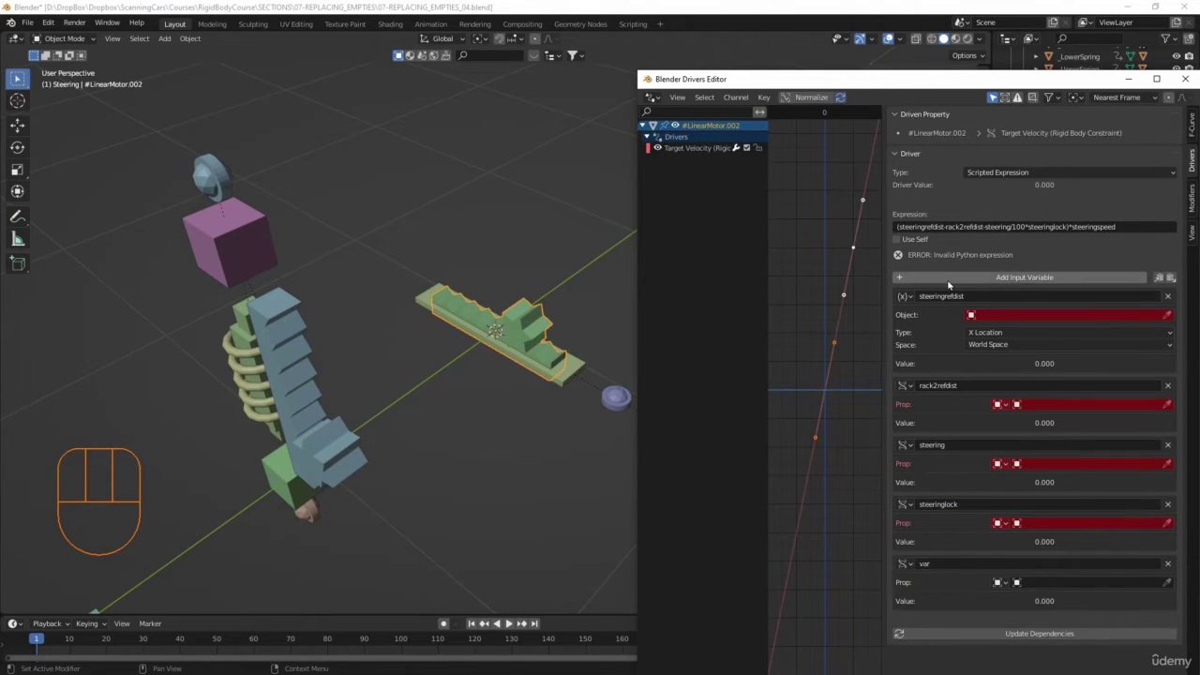
double_click(975, 562)
type("steeringspeed")
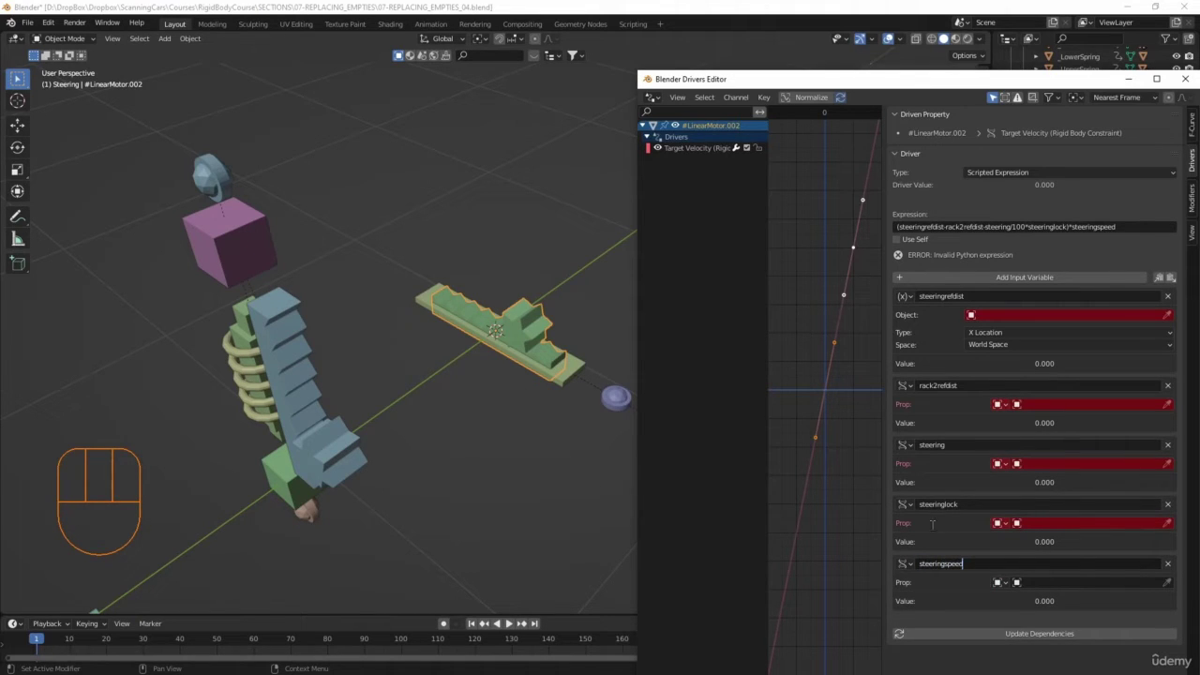
key("Return")
Step: Rename the steeringlock input variable to steeringdist
double_click(964, 504)
key("BackSpace")
key("BackSpace")
key("BackSpace")
key("BackSpace")
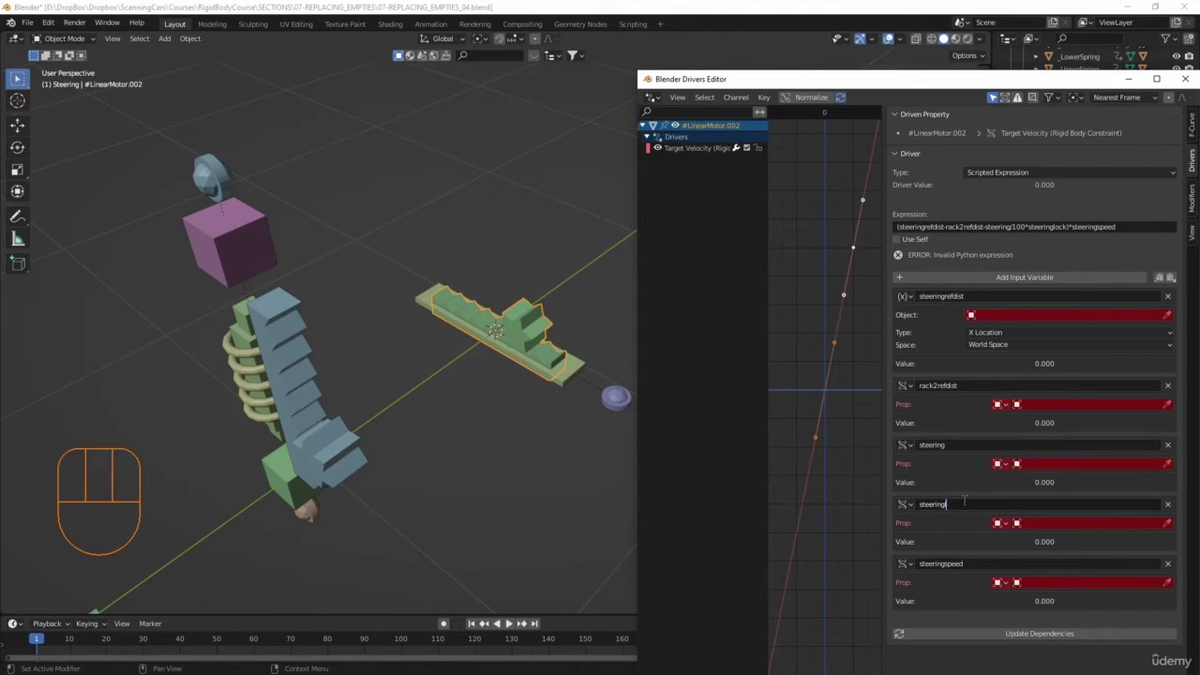
type("dist")
Step: Replace steeringlock with steeringdist in the driver expression
left_click(1057, 227)
left_click(1062, 226)
key("BackSpace")
key("BackSpace")
key("BackSpace")
key("BackSpace")
type("dist)")
Step: Make steeringrefdist a Distance variable measured from #LinearMotor.002 to the _SteeringRef cone
scroll(501, 370, "down", 3)
middle_click_drag(513, 388, 376, 369)
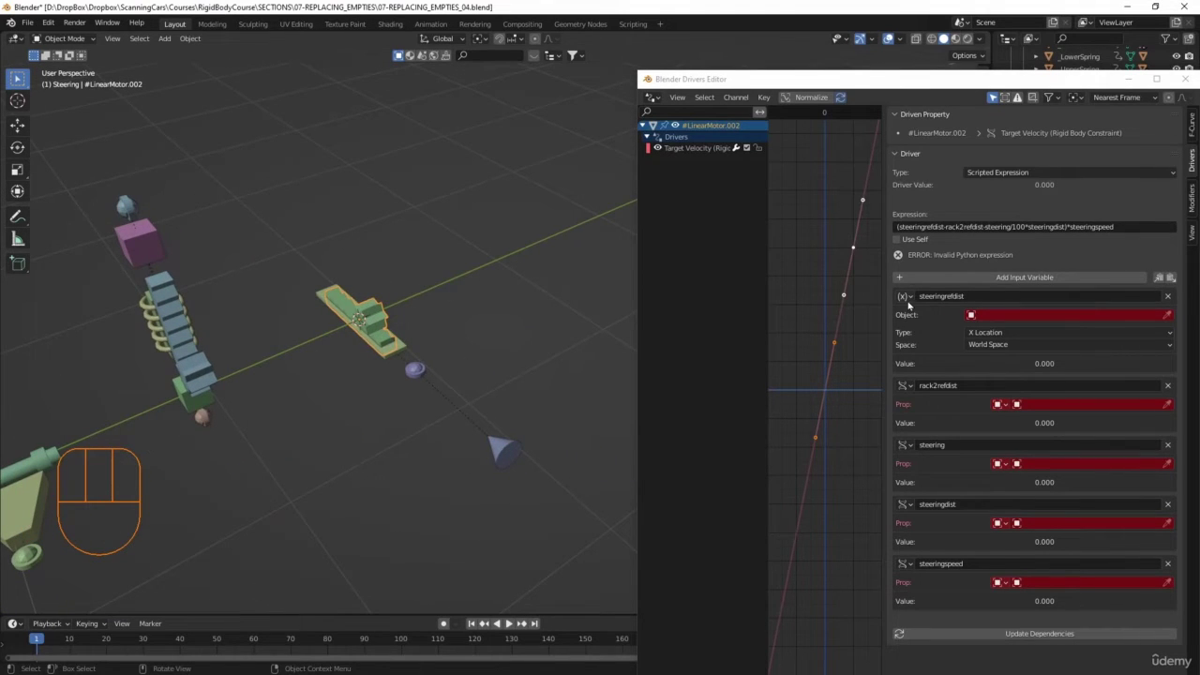
left_click(910, 300)
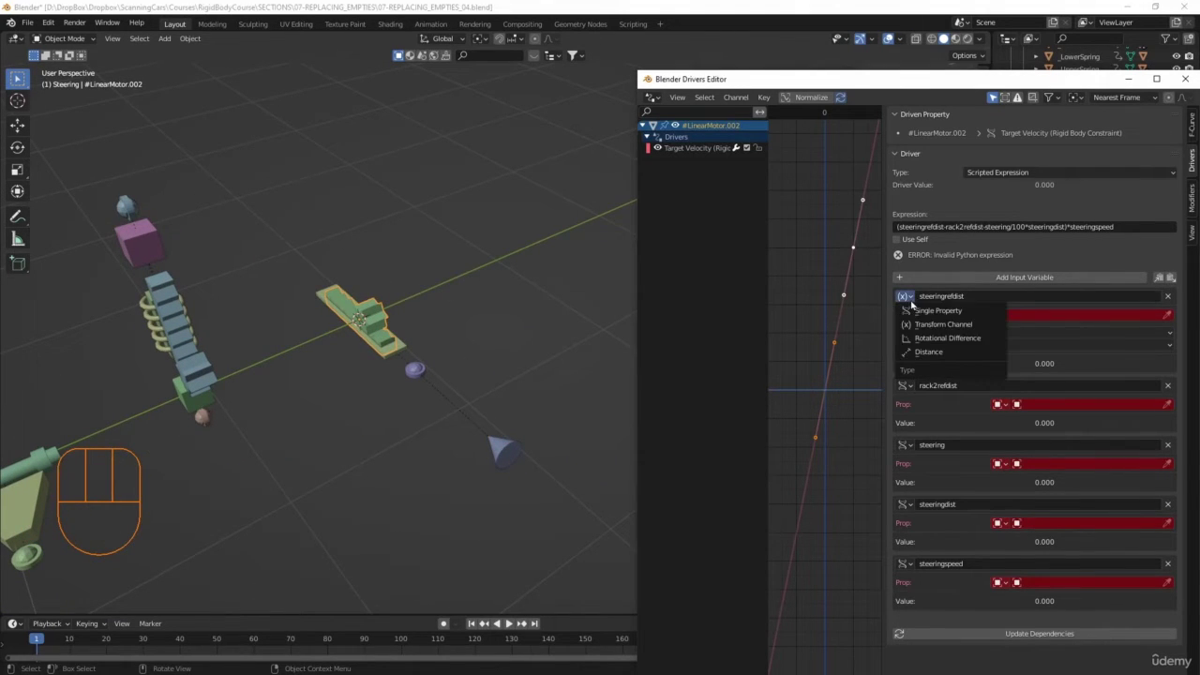
left_click(931, 352)
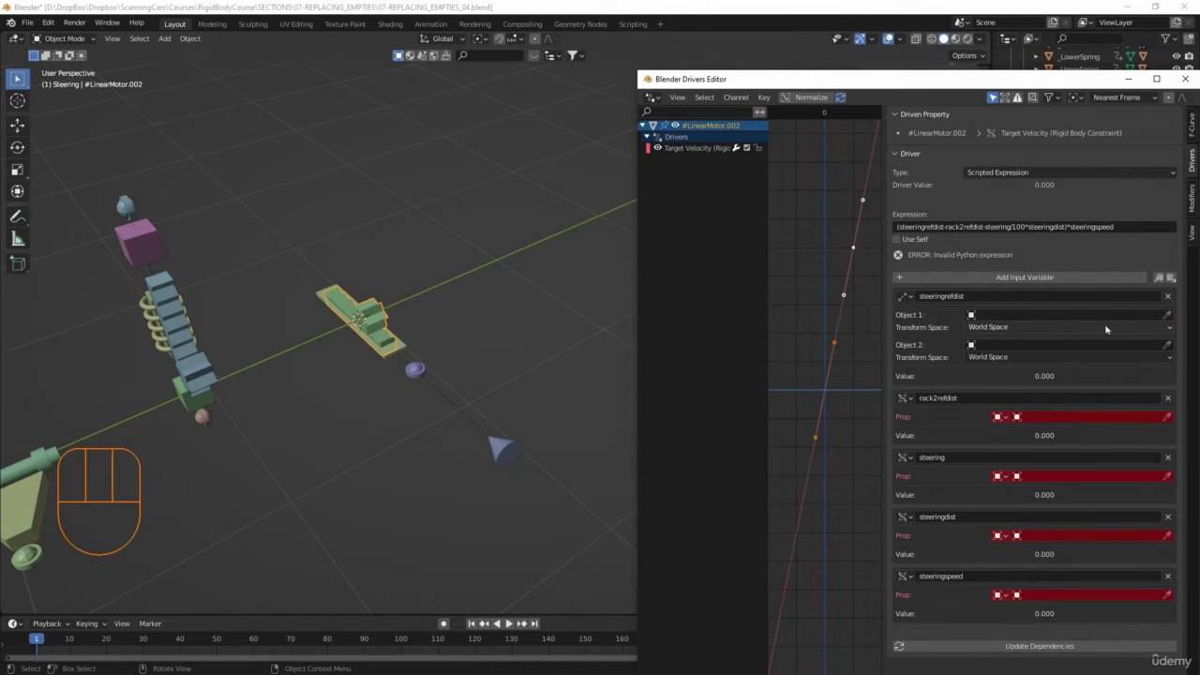
left_click(1168, 312)
left_click(384, 295)
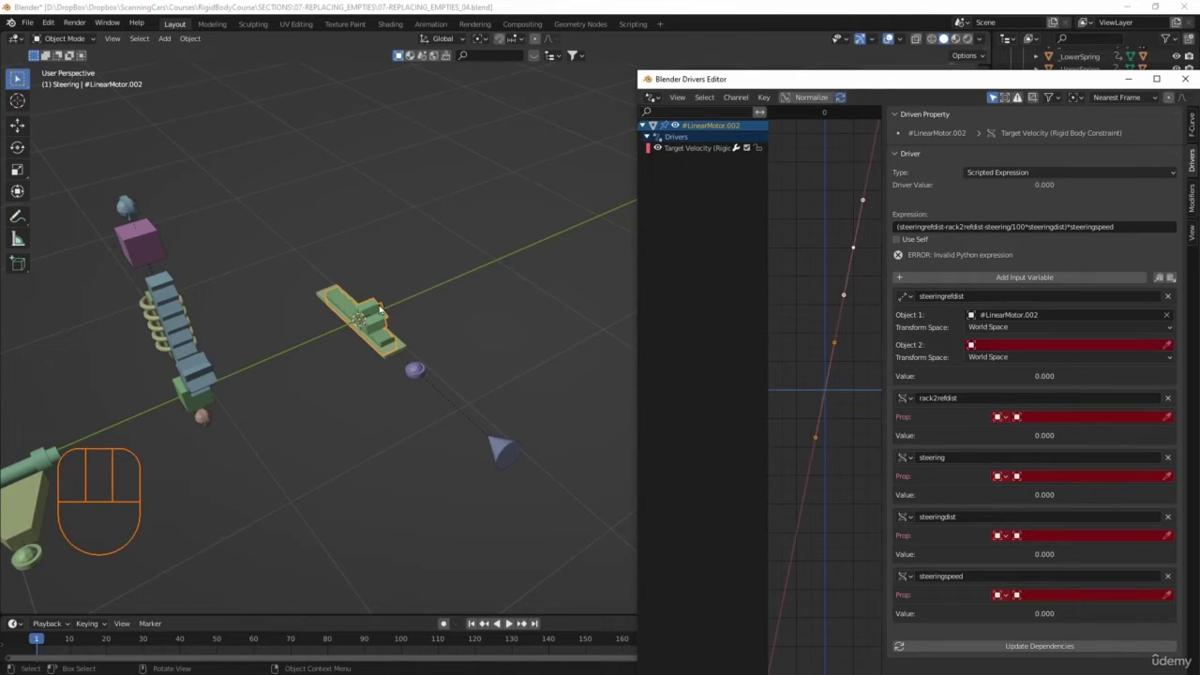
left_click(1169, 344)
left_click(513, 450)
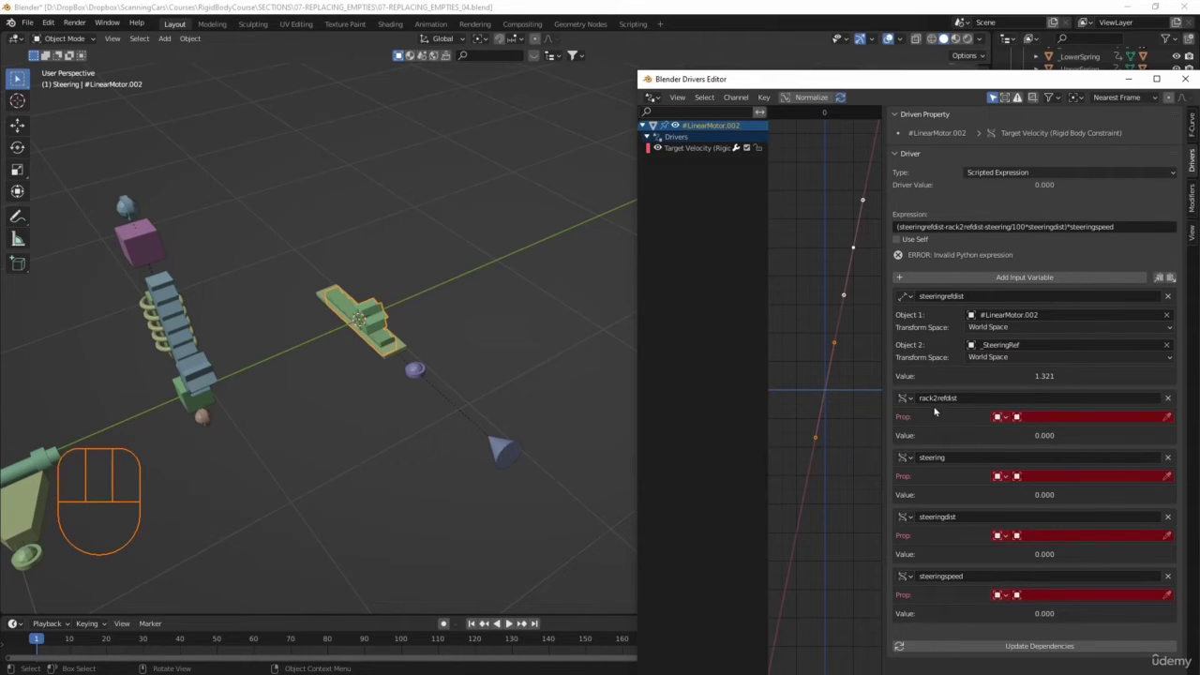
Step: Make rack2refdist a Distance variable measured from _SteeringRack to _SteeringRef
left_click(906, 398)
left_click(937, 457)
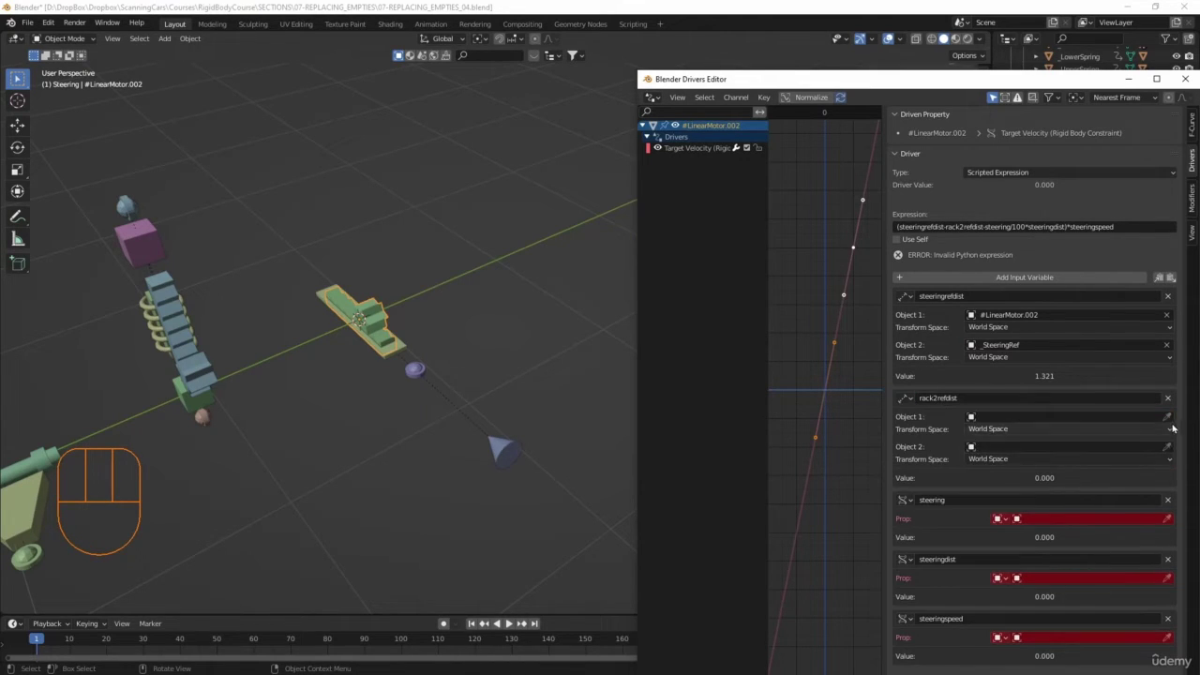
left_click(407, 341)
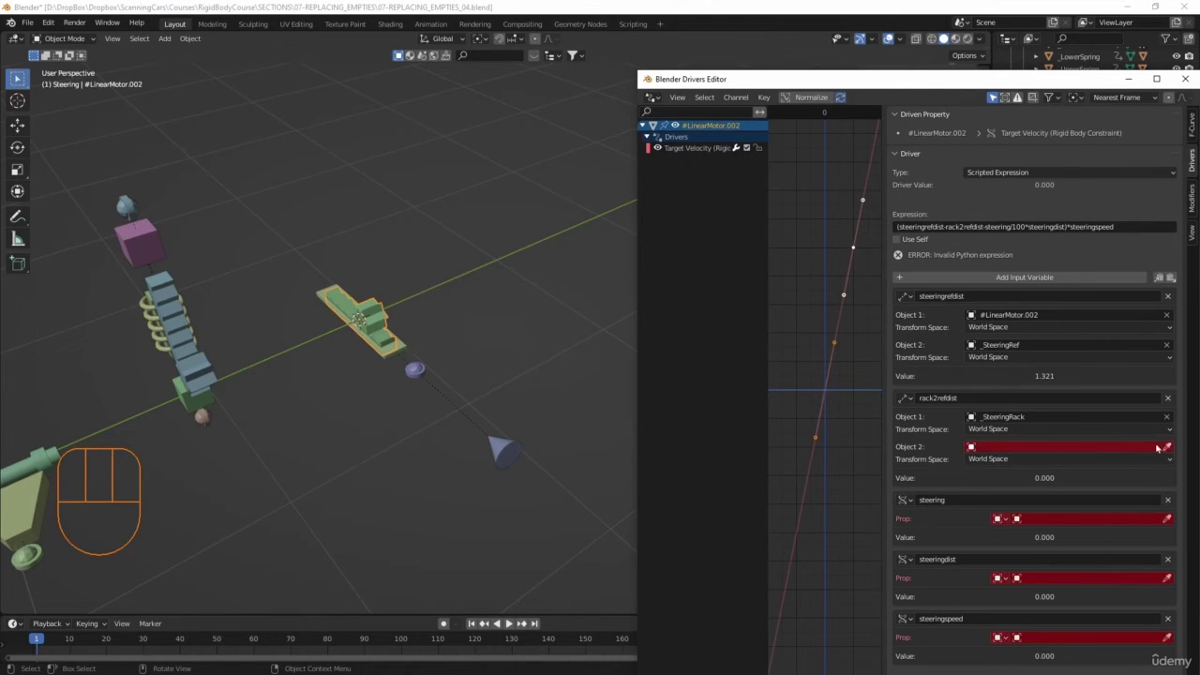
left_click(518, 436)
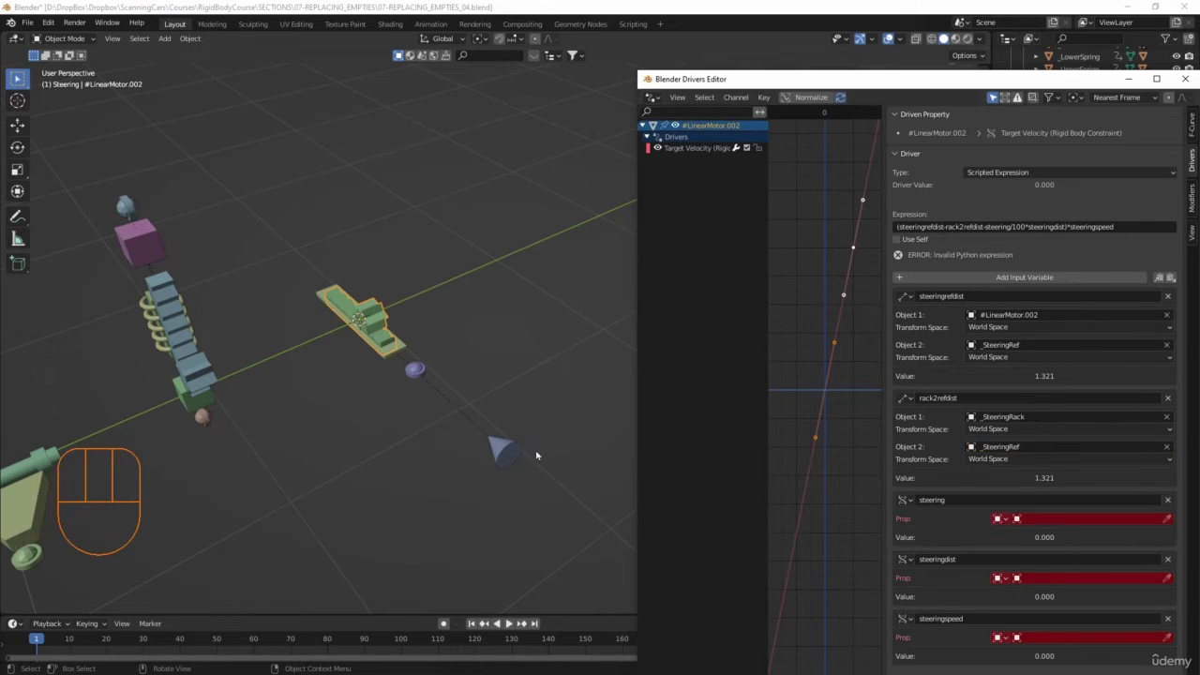
Step: Link the steering variable to the __Subframe object's custom property with the path ["0_Steering"]
left_click(1022, 519)
scroll(1102, 637, "down", 10)
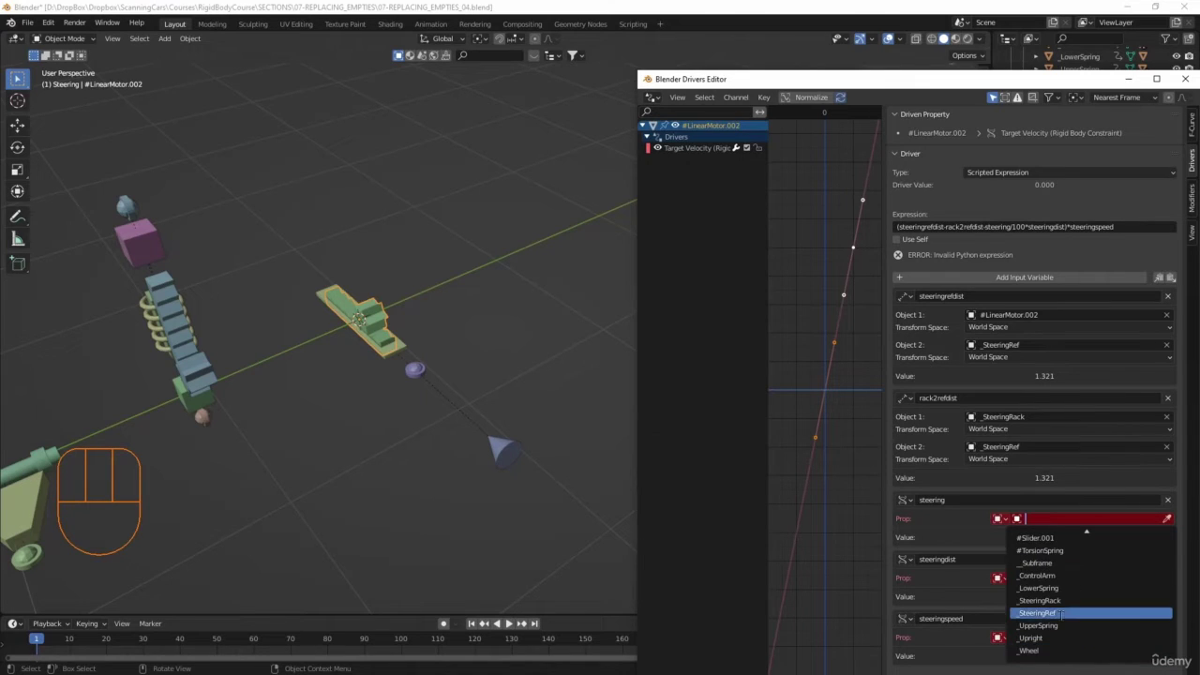
left_click(1039, 563)
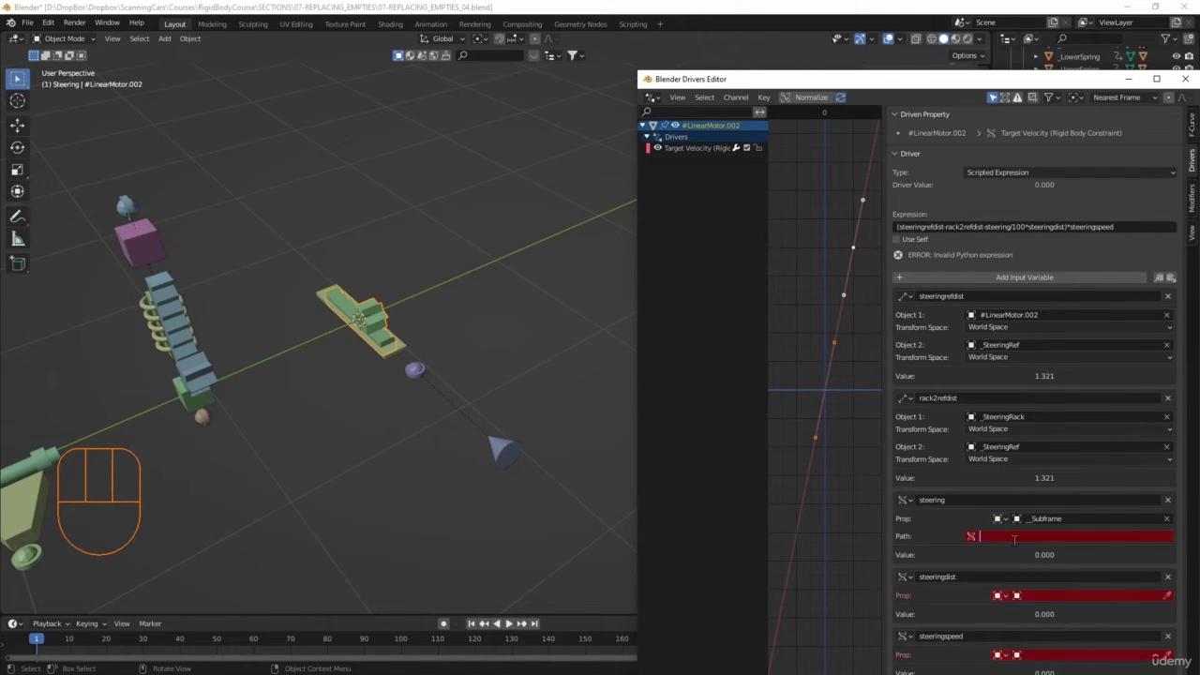
type("[\"Steering")
left_click(985, 537)
left_click(983, 536)
type("0_")
key("Return")
Step: Link the steeringdist variable to the __Subframe object's custom property with the path ["SteeringDist"]
left_click(1021, 596)
scroll(1043, 522, "down", 5)
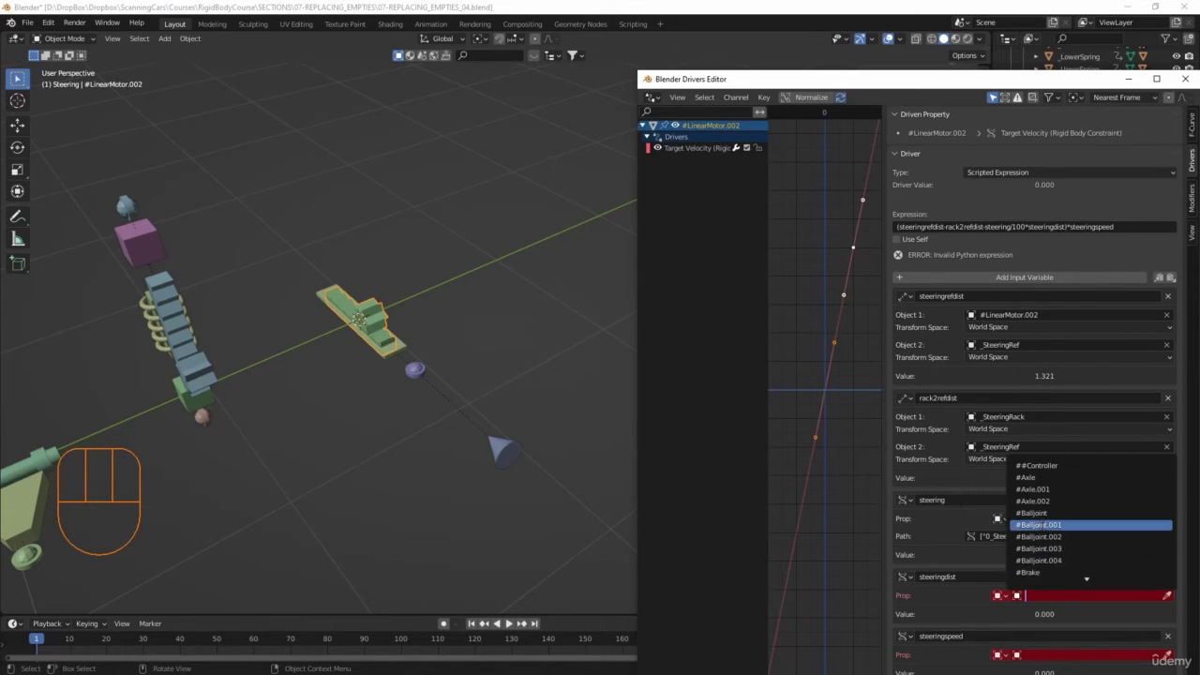
scroll(1044, 525, "down", 3)
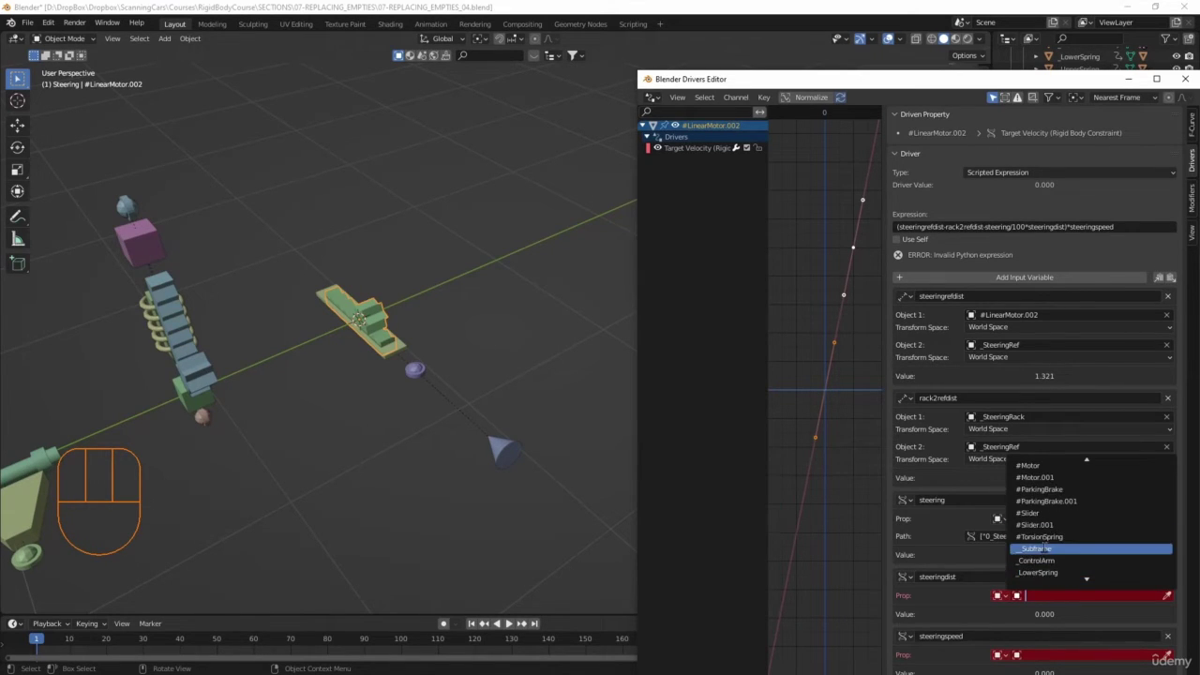
left_click(1043, 553)
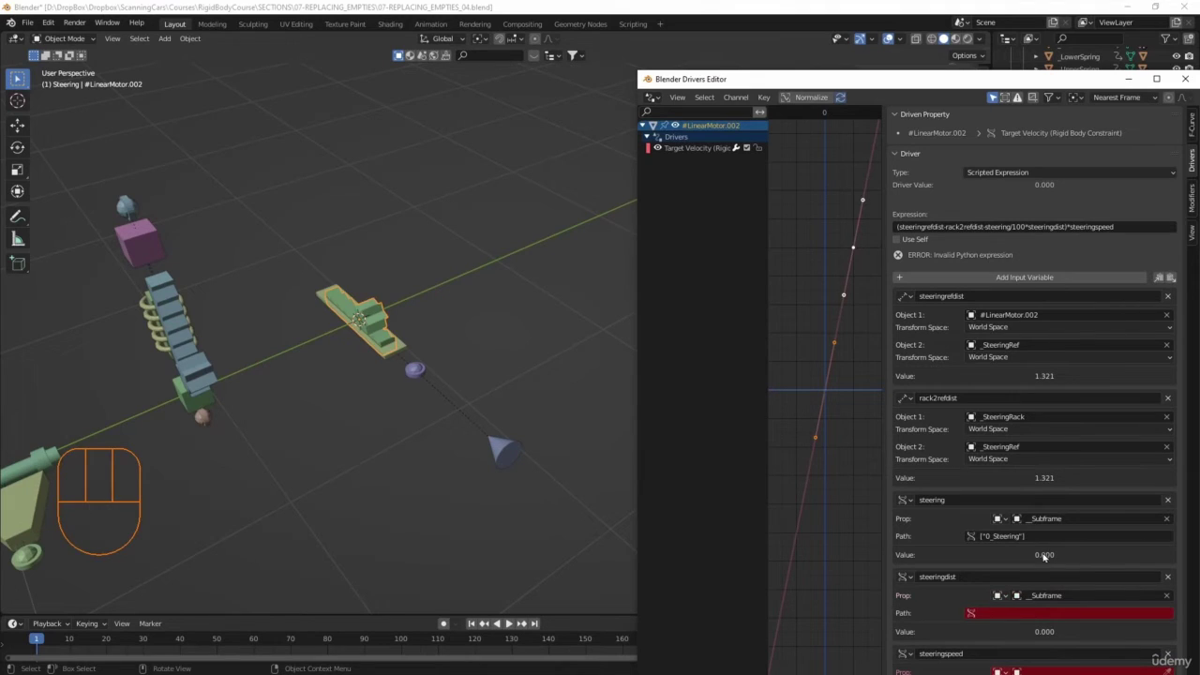
left_click(1002, 611)
type("[")
type("SteeringDist\"]")
key("Return")
Step: Link the steeringspeed variable to the __Subframe object's custom property with the path ["SteeringSpeed"]
scroll(973, 575, "down", 2)
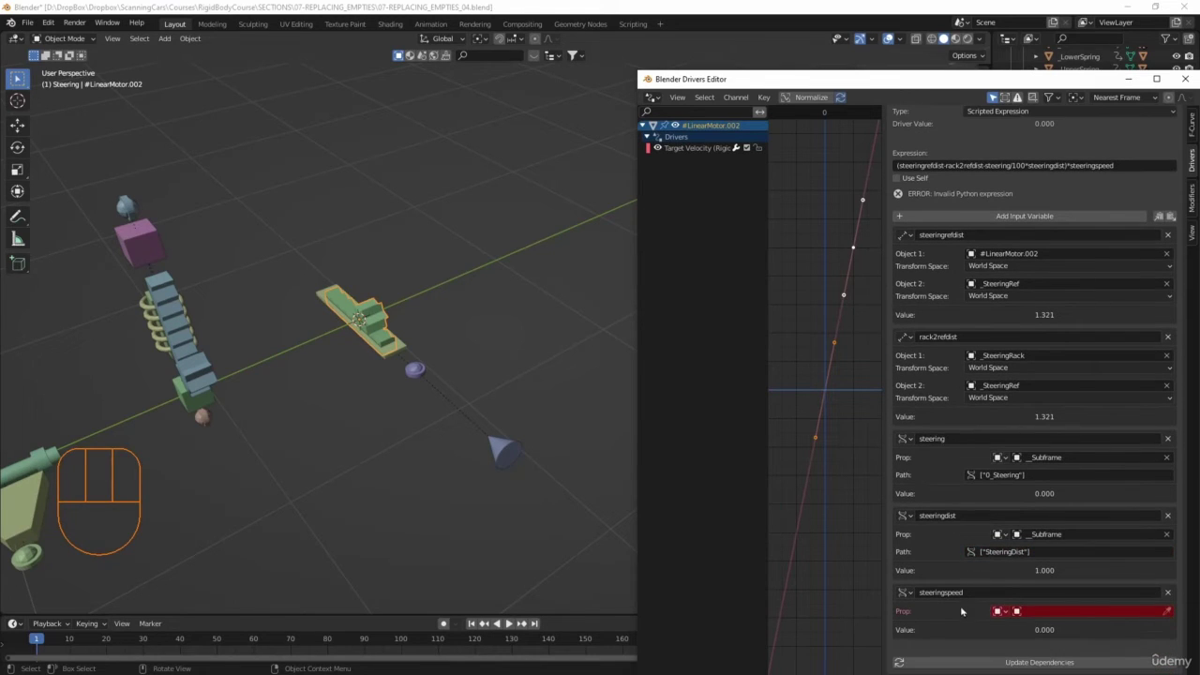
left_click(1015, 611)
scroll(1087, 544, "down", 5)
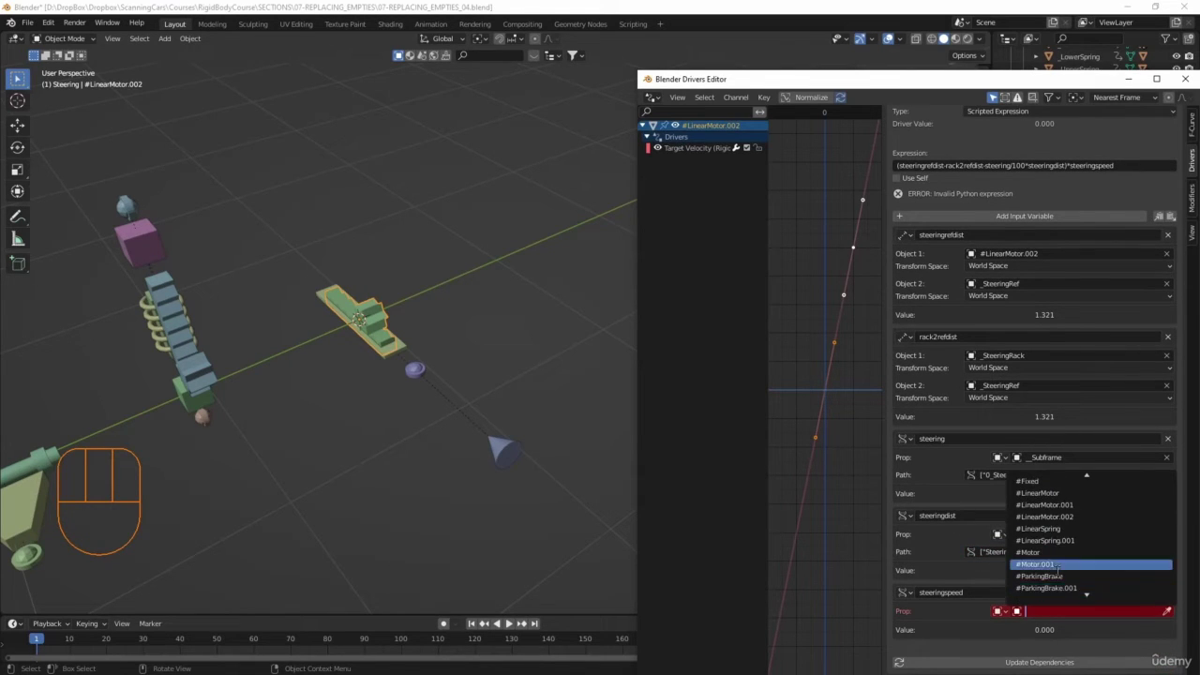
scroll(1088, 562, "down", 3)
left_click(1055, 557)
left_click(1005, 627)
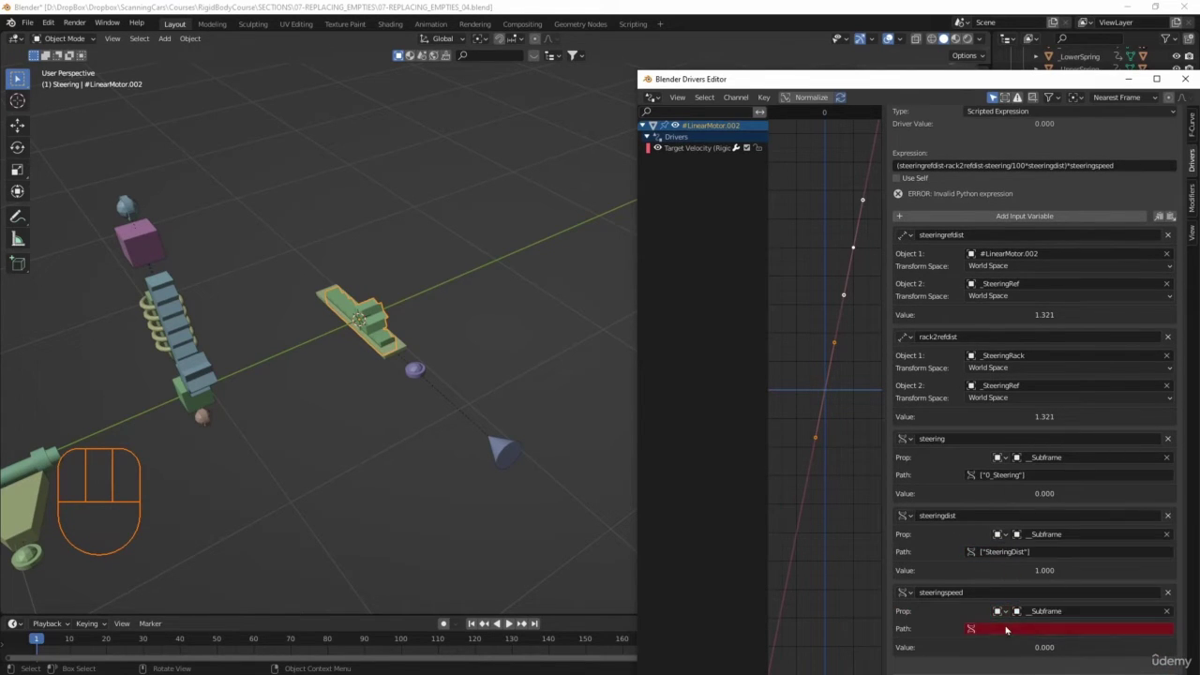
type("[\"SteeringSpeed\"]")
key("Return")
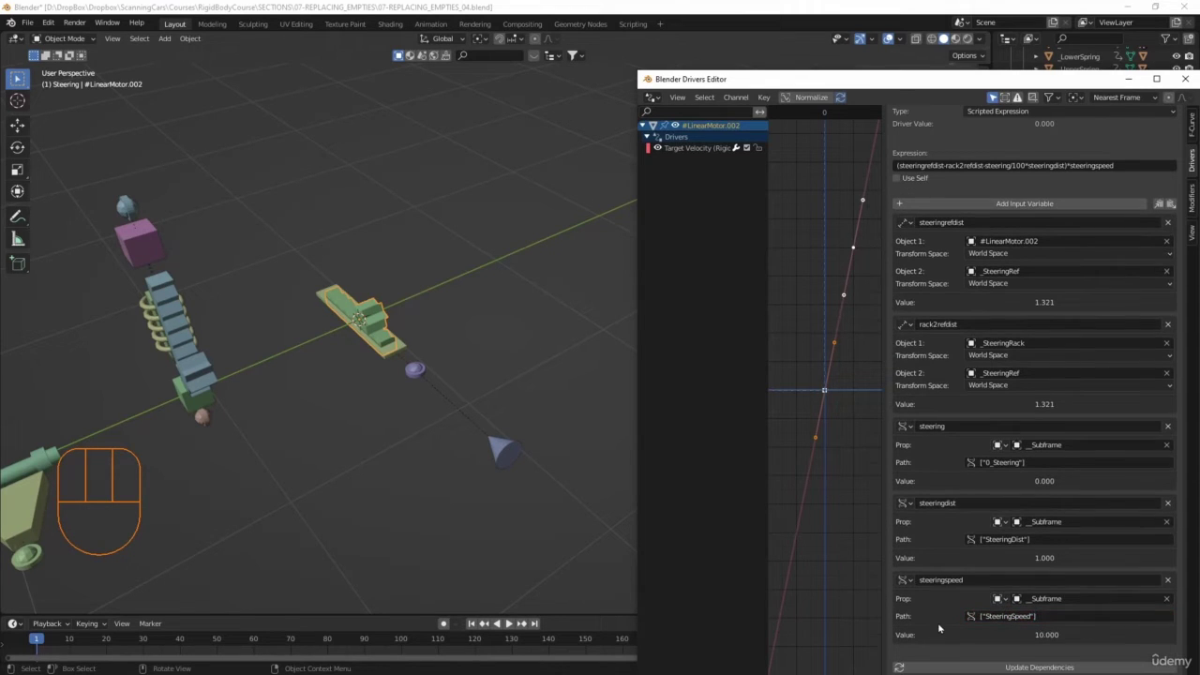
Step: Check the driver expression for the motor's target velocity without changing it and close the Drivers Editor
scroll(975, 487, "up", 3)
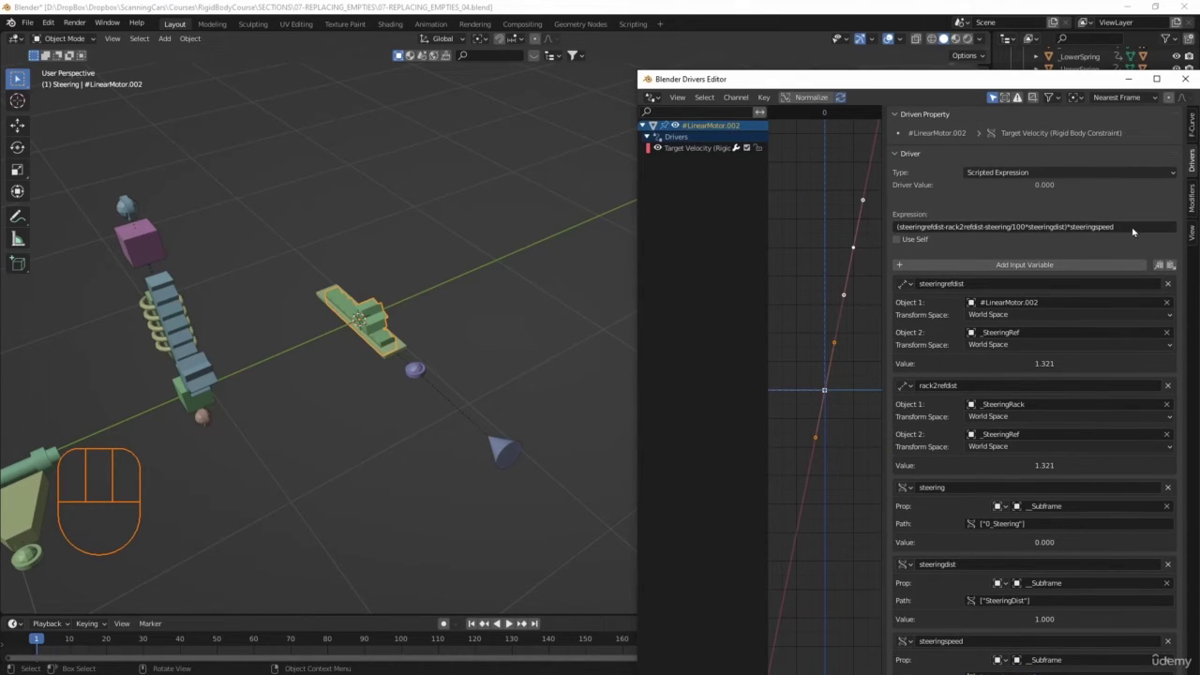
left_click(1106, 227)
key("Escape")
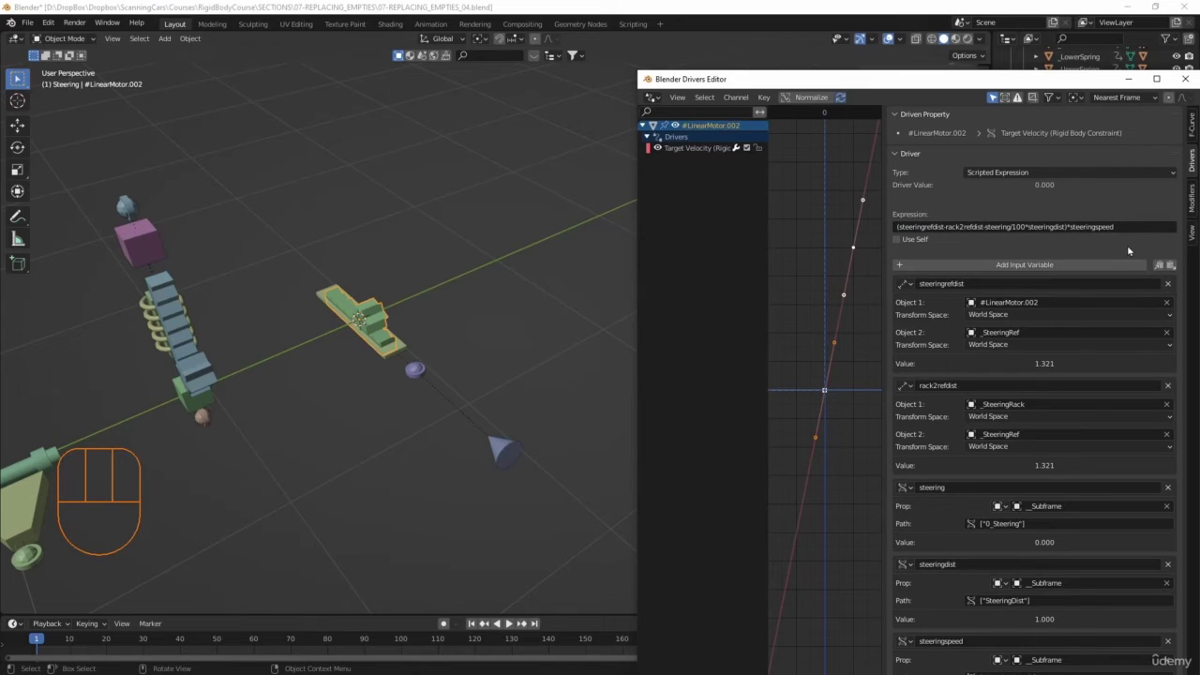
left_click(1185, 78)
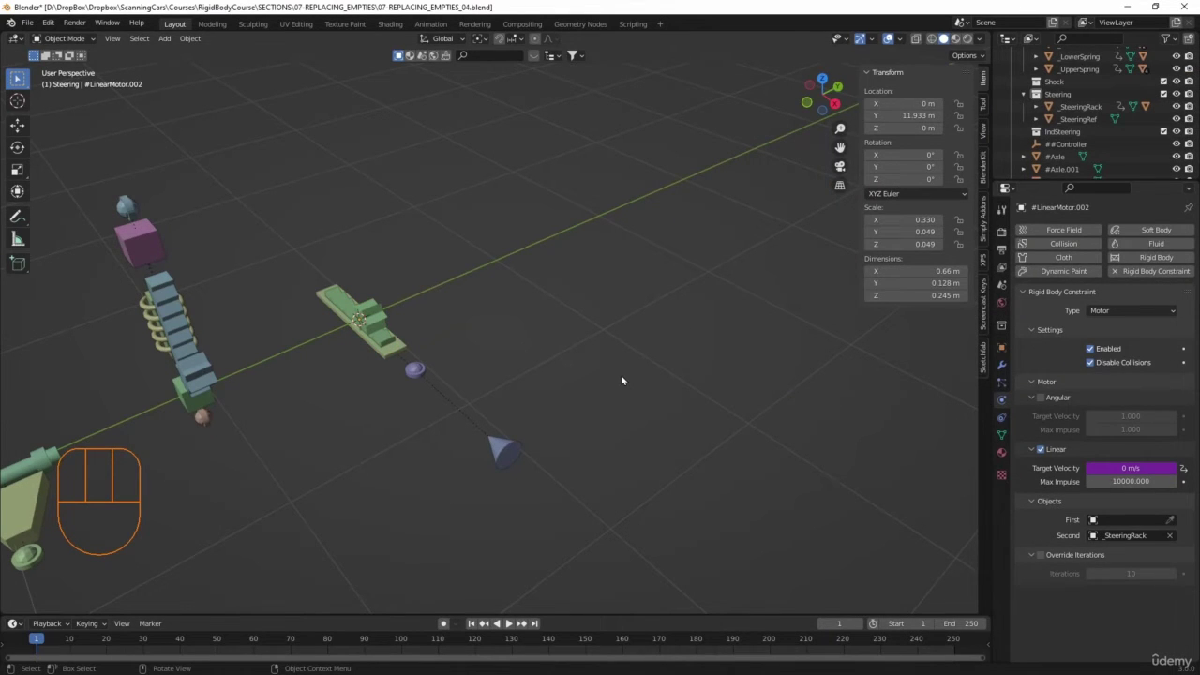
Step: Duplicate the whole steering assembly, including rack, motor, ball joint and reference cone, about 1.13 m along the Y axis in top view
scroll(621, 380, "down", 3)
middle_click_drag(584, 383, 617, 404)
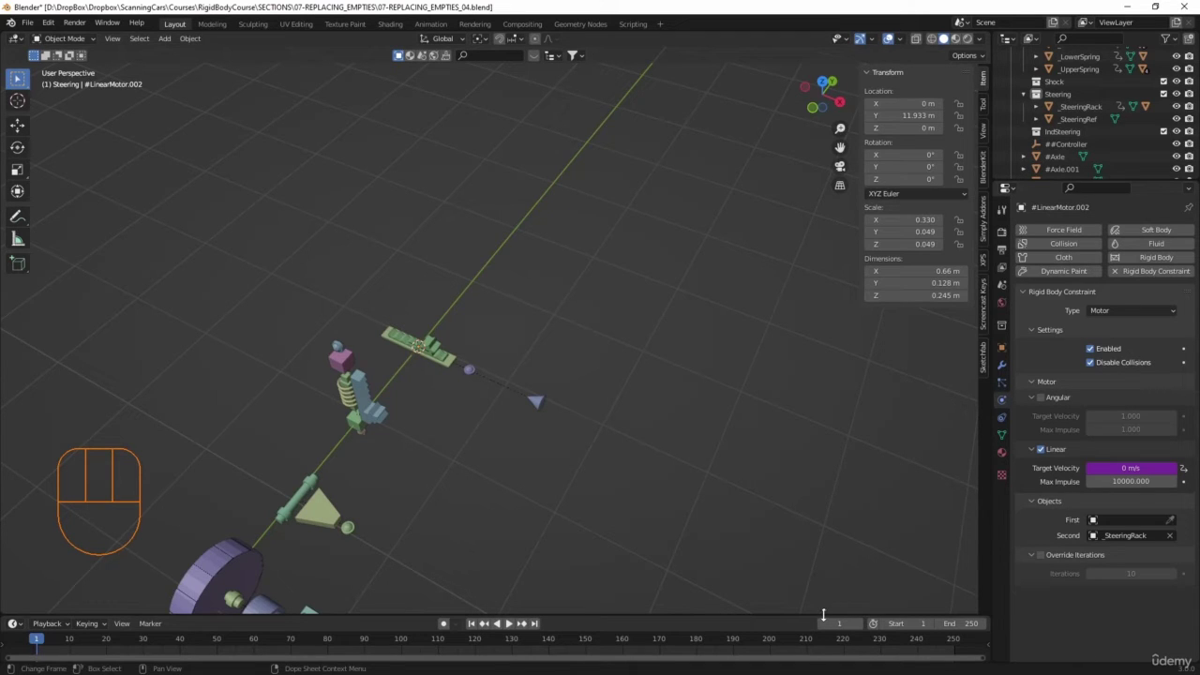
key("KP_7")
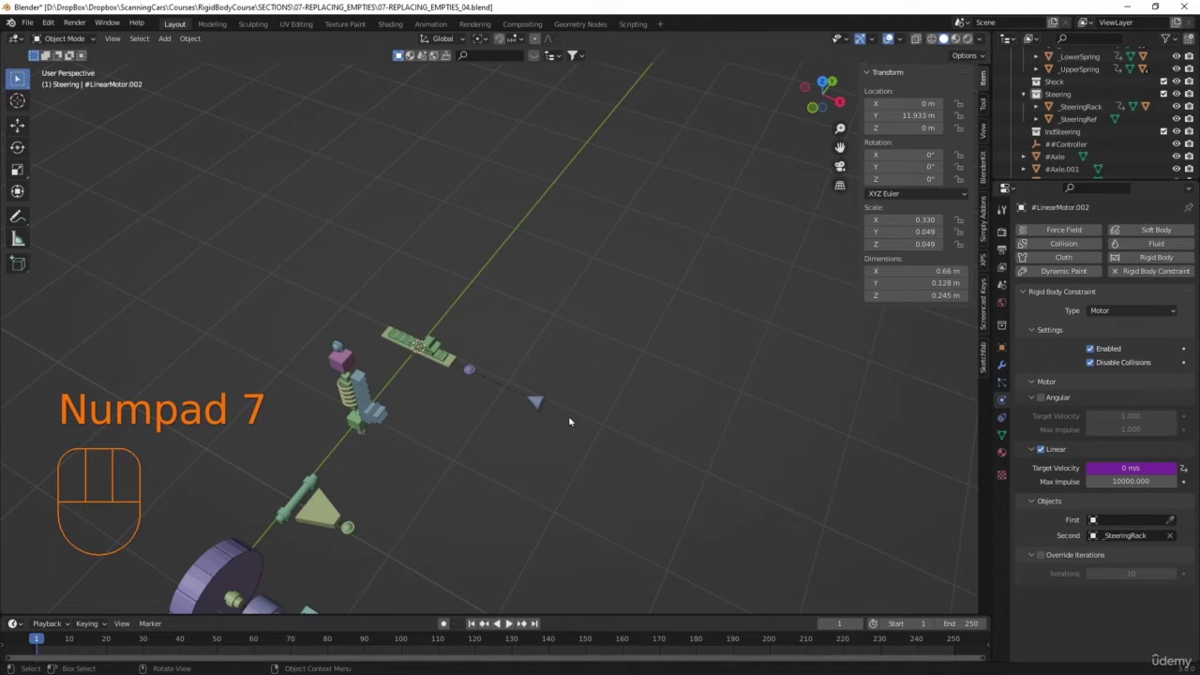
key("KP_7")
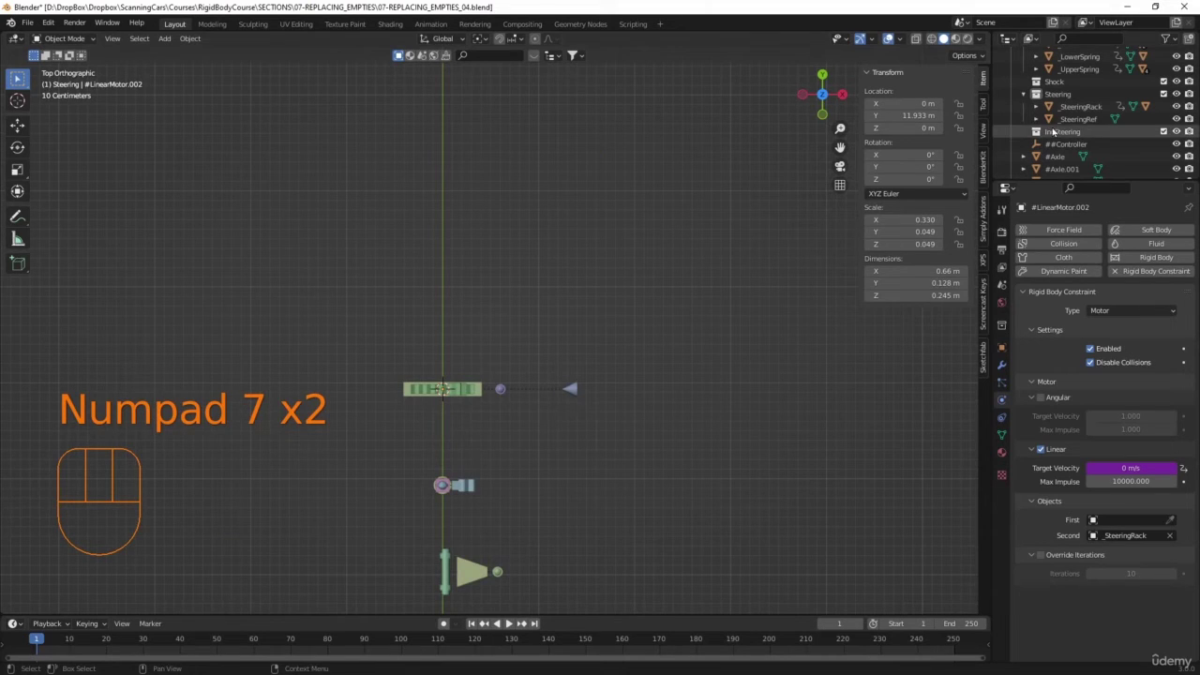
left_click_drag(610, 358, 395, 430)
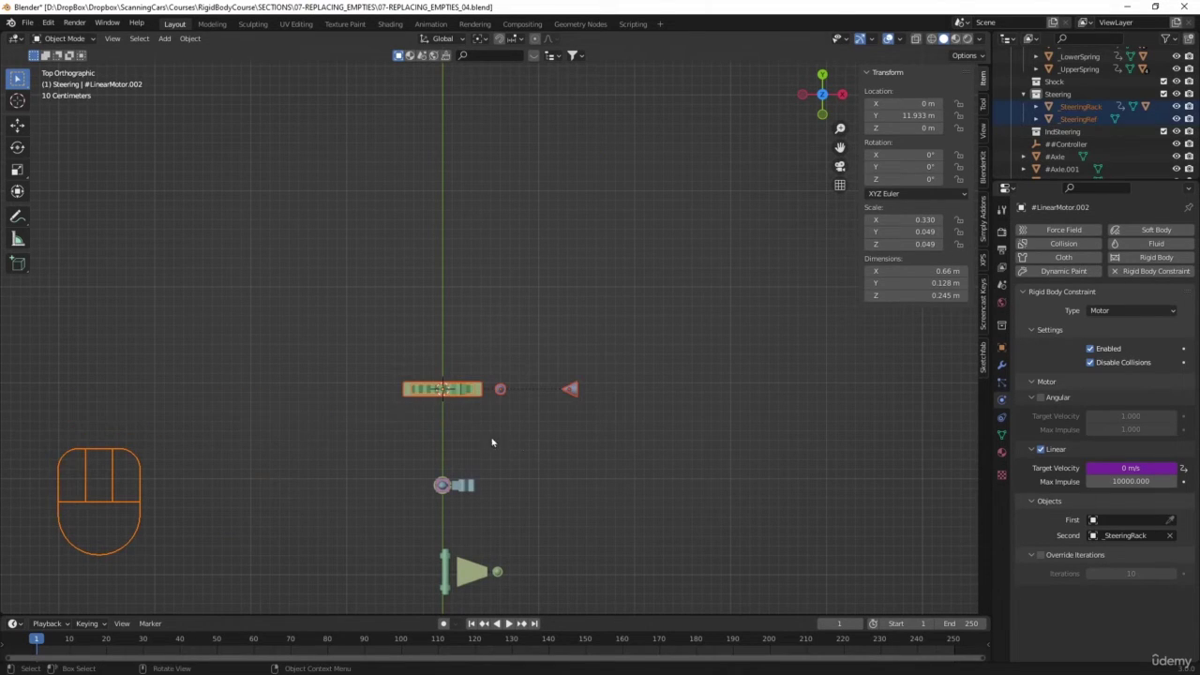
key("shift")
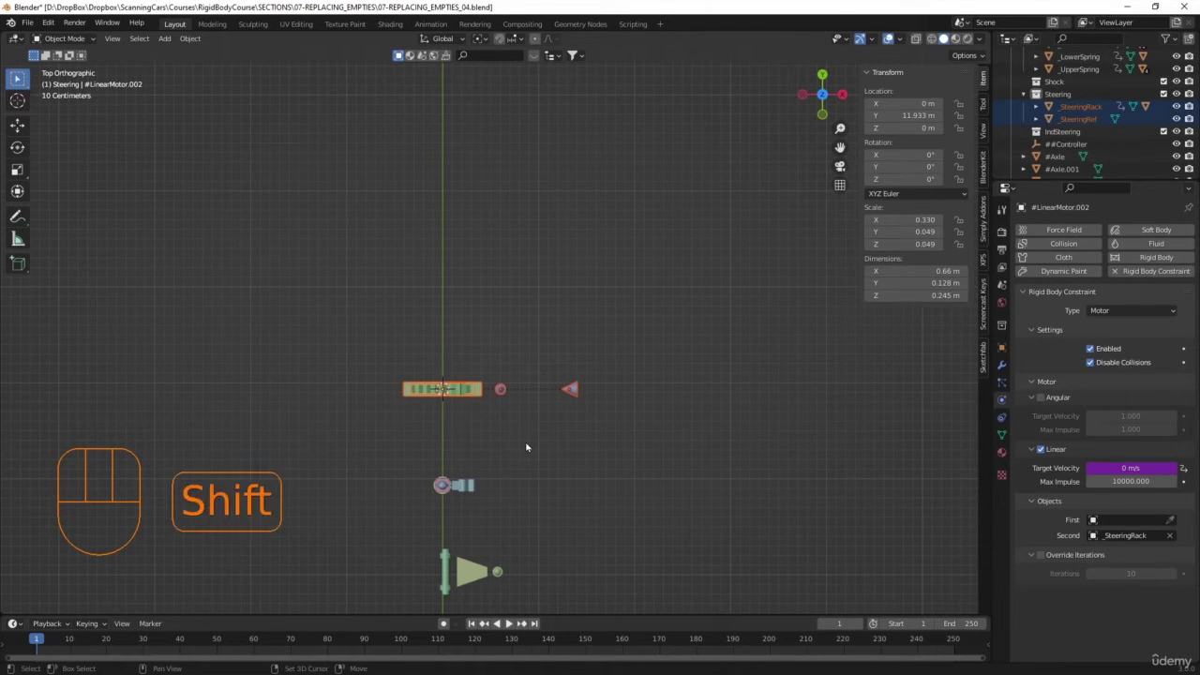
key("shift+d")
key("y")
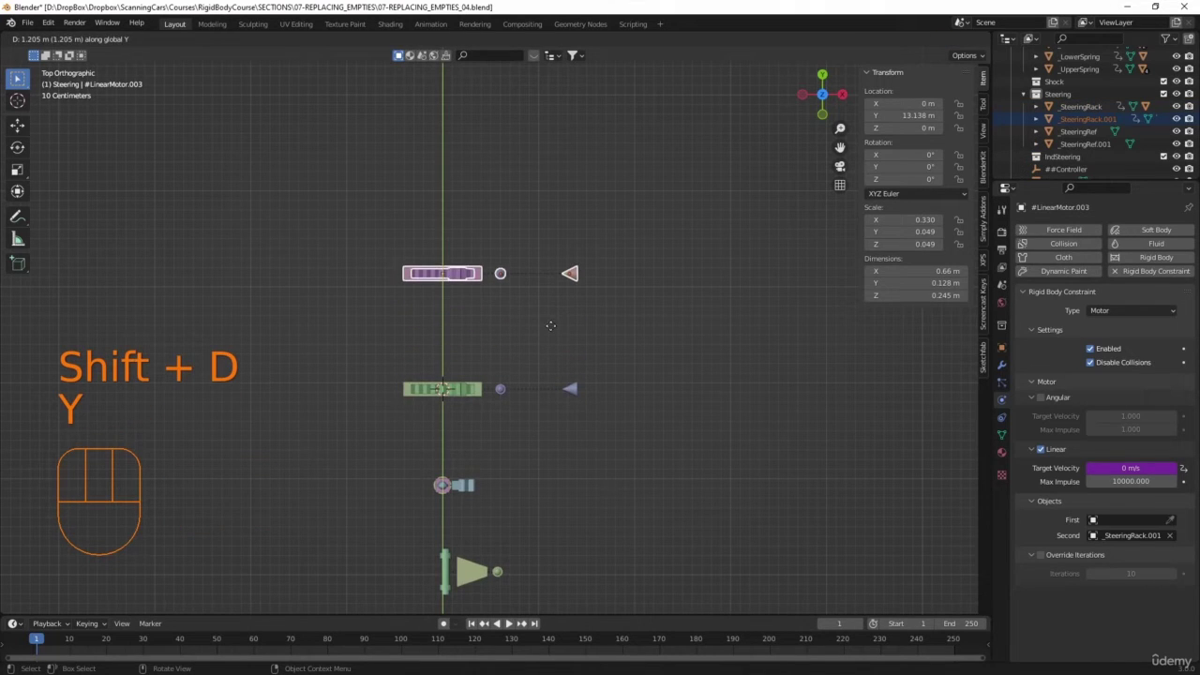
left_click(548, 332)
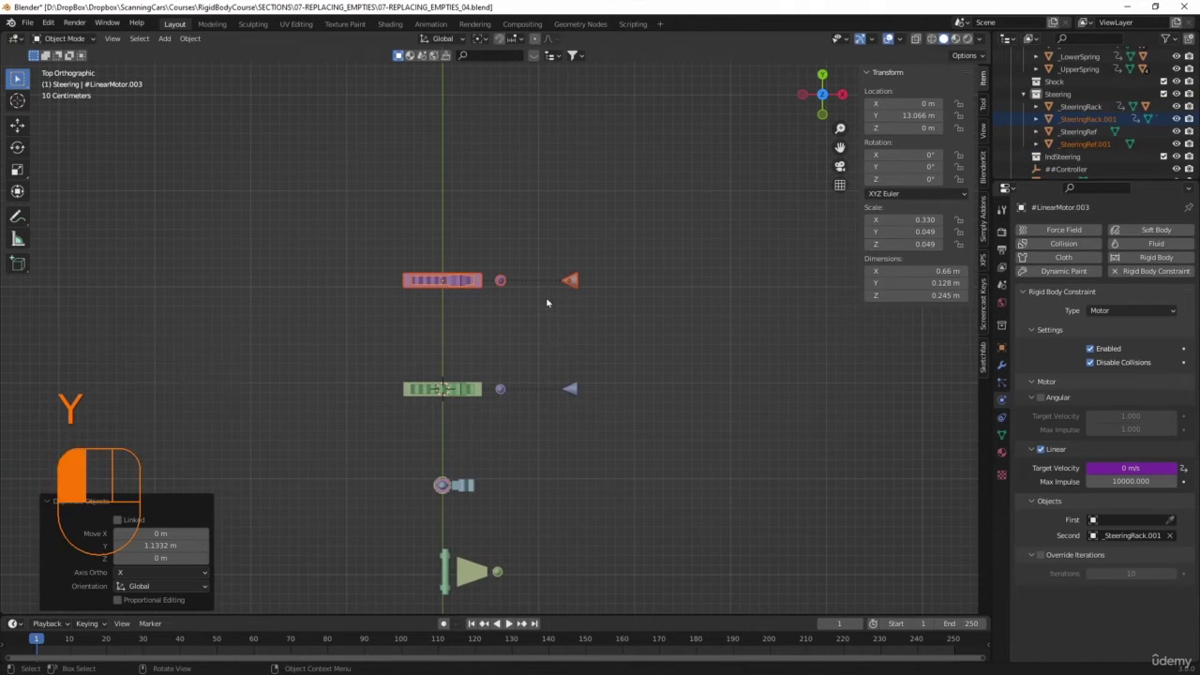
Step: Try to move the duplicated ball joint away from the rack along the X axis
left_click(501, 283)
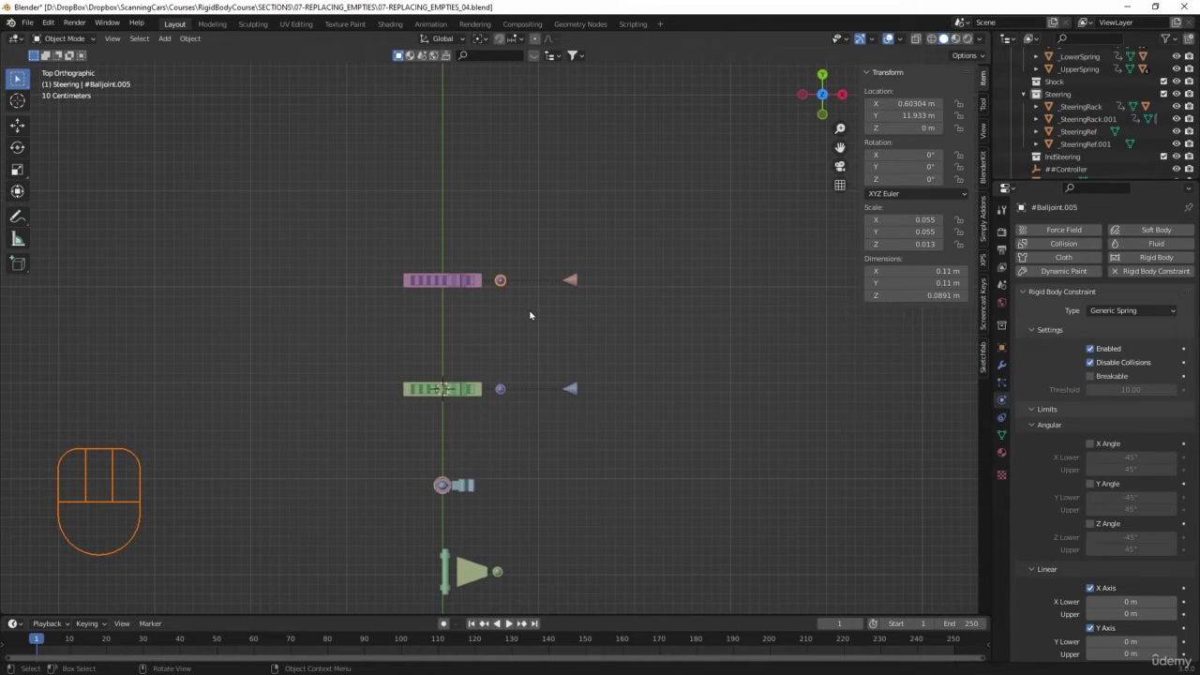
key("g")
key("x")
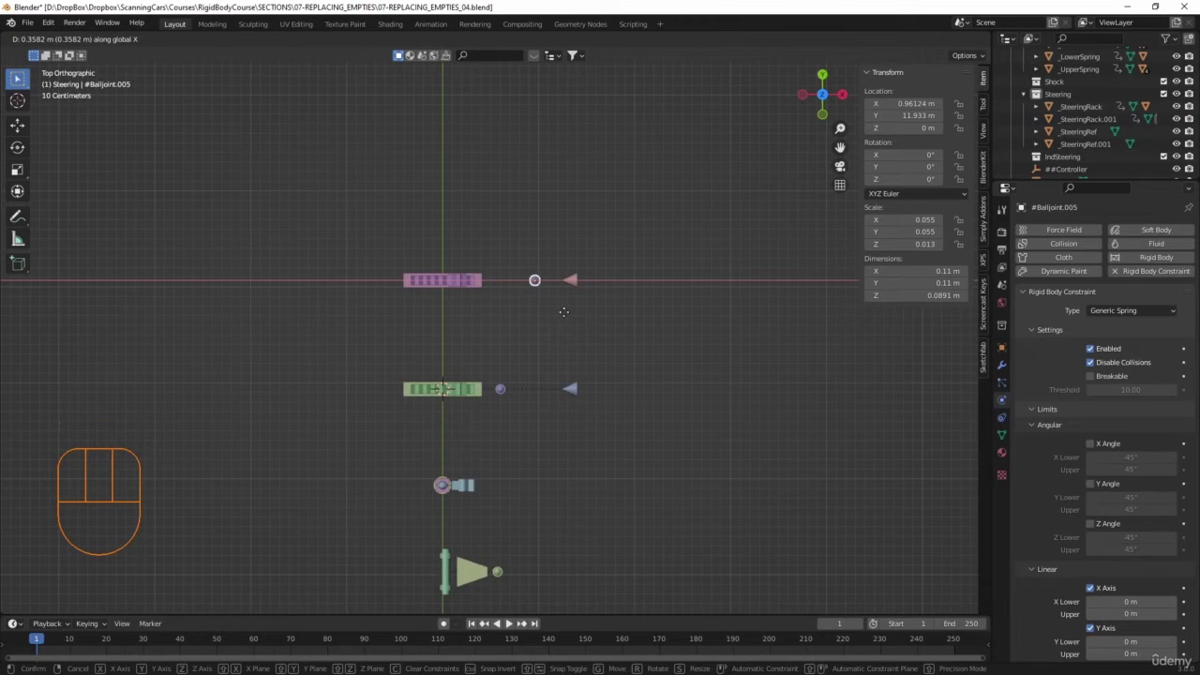
left_click(565, 317)
key("ctrl+z")
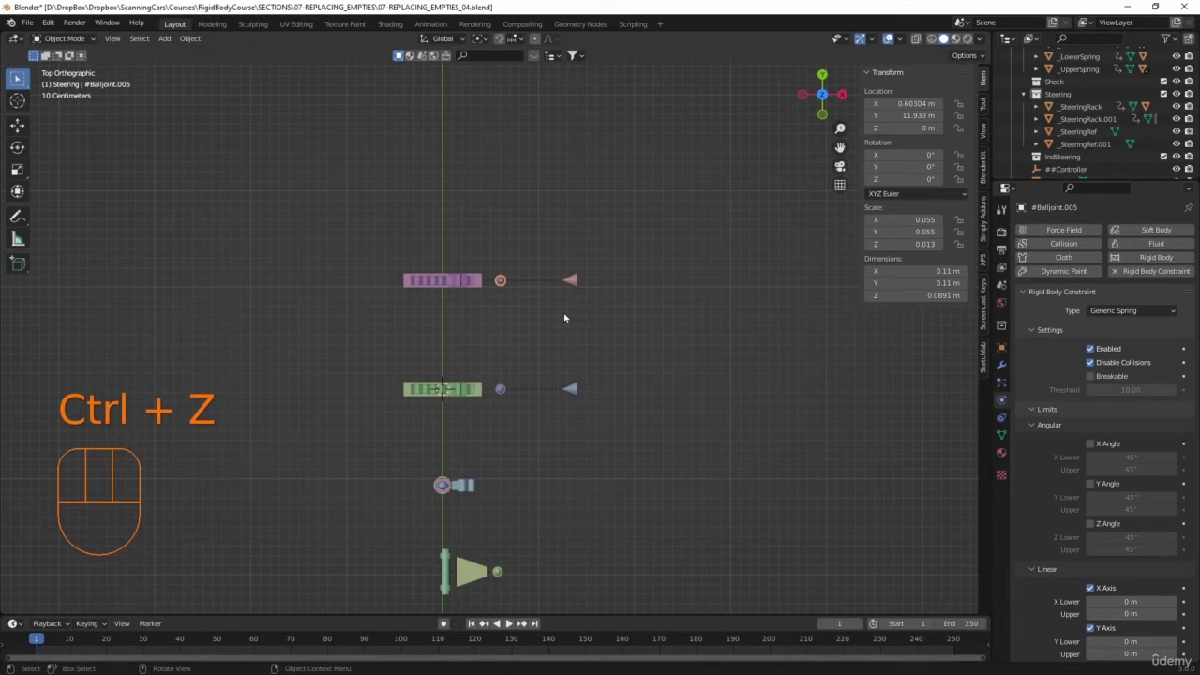
Step: Scale down the duplicated steering assembly so its rack is about 0.6 m long
scroll(485, 302, "up", 4)
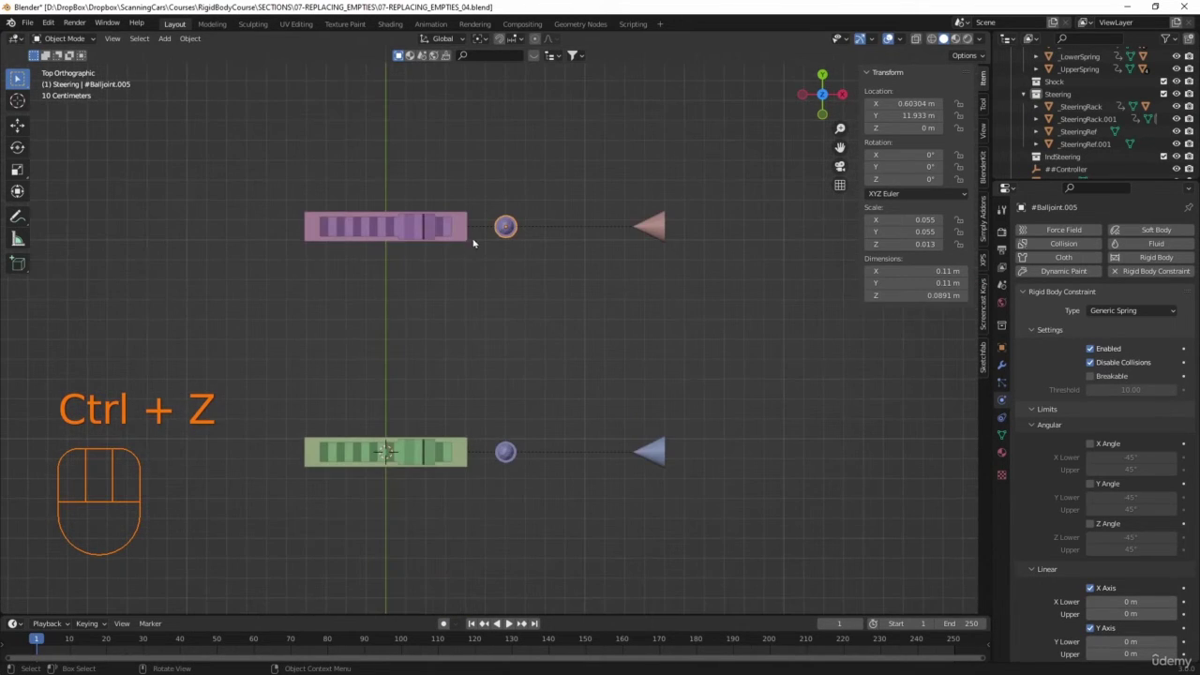
left_click(469, 241)
left_click_drag(531, 189, 349, 255)
key("s")
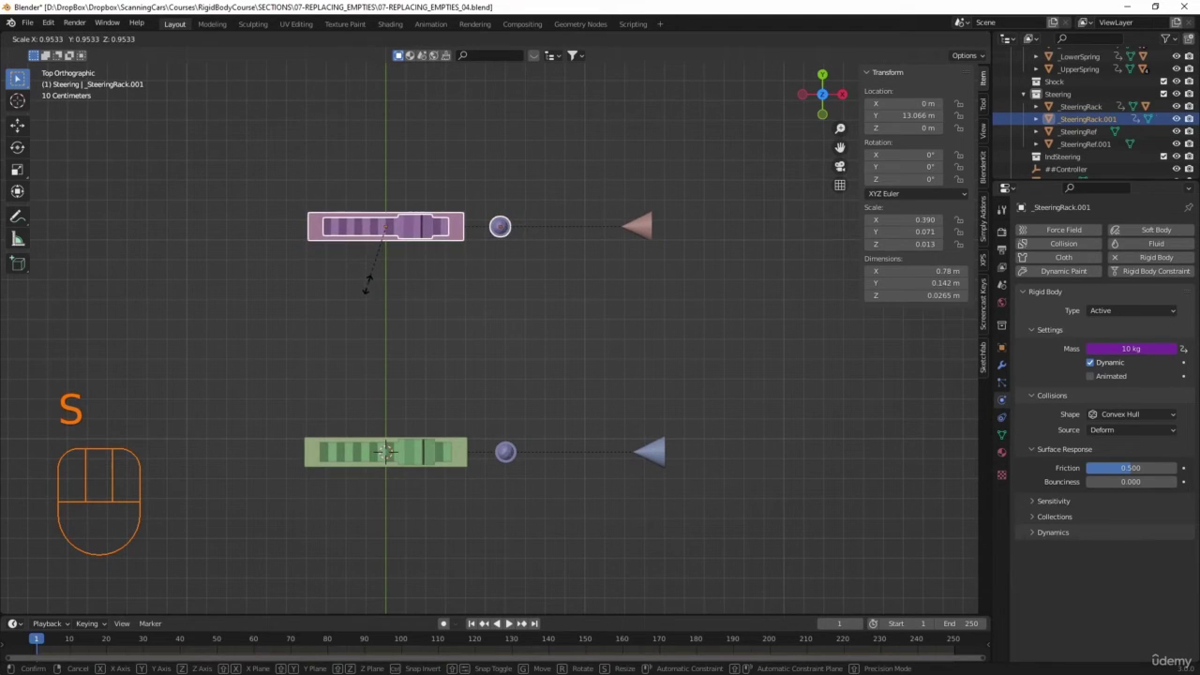
left_click(471, 244)
Step: Move the duplicated _SteeringRef cone about 0.37 m outward along the X axis
left_click_drag(517, 196, 686, 268)
key("g")
key("x")
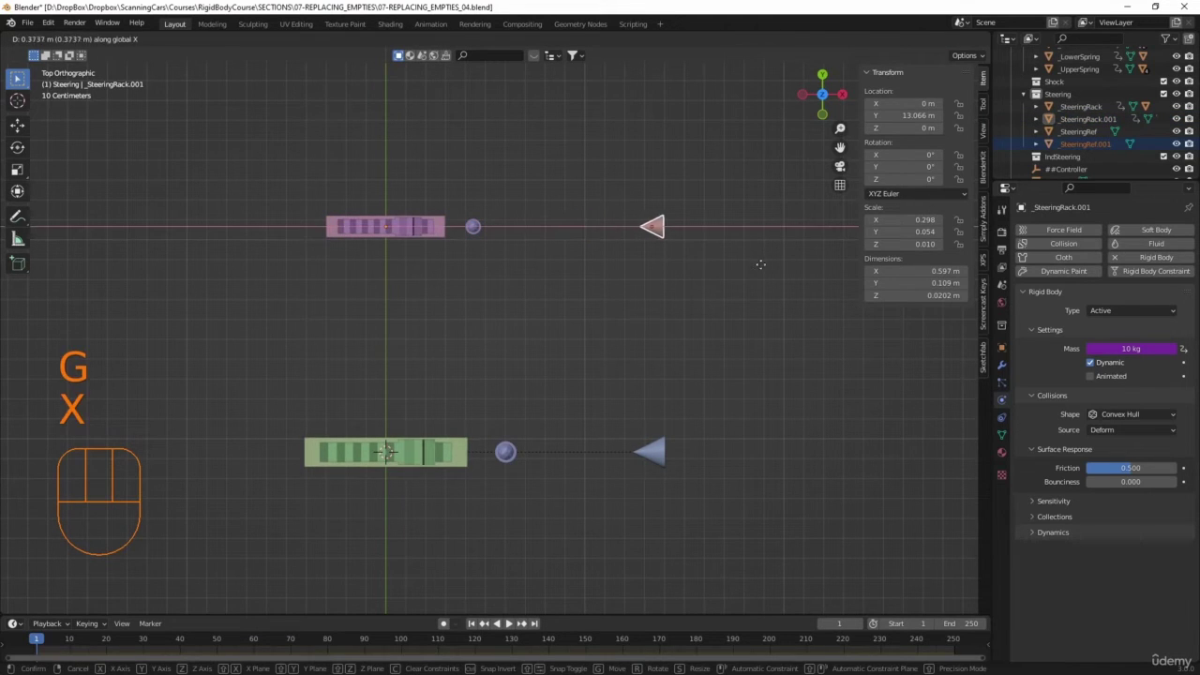
left_click(761, 264)
Step: Move the copied assembly's ball joint about 0.08 m toward its rack along X, and duplicate it about 0.39 m outward along X
left_click(480, 242)
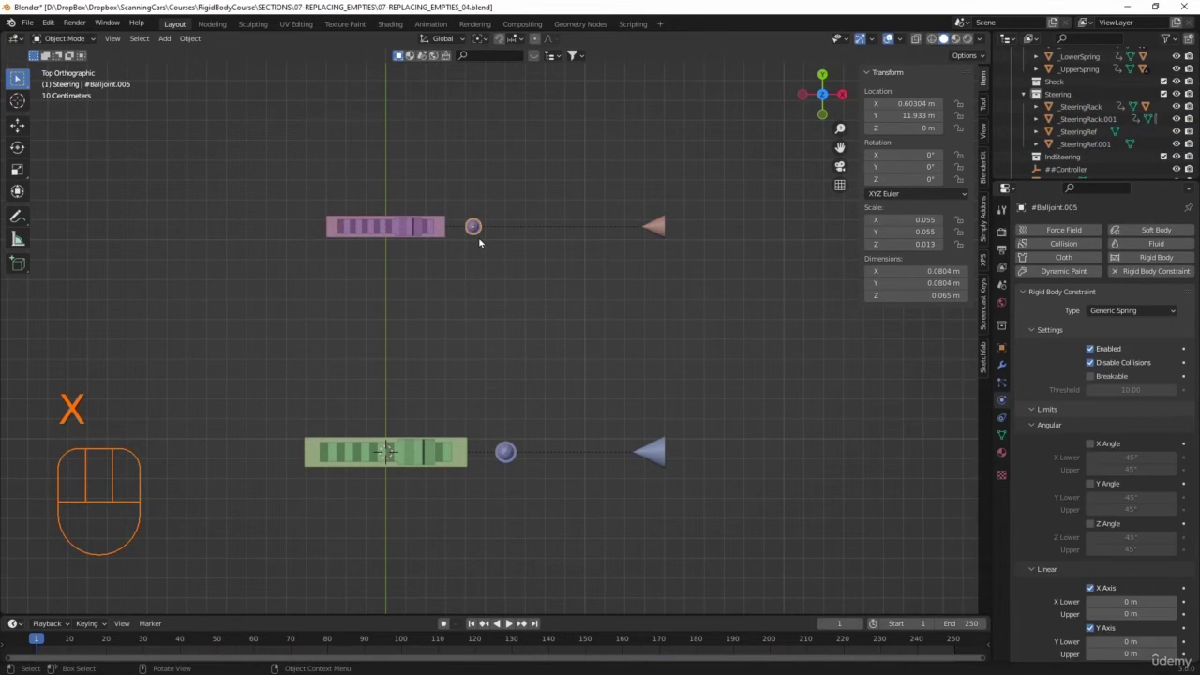
key("g")
key("x")
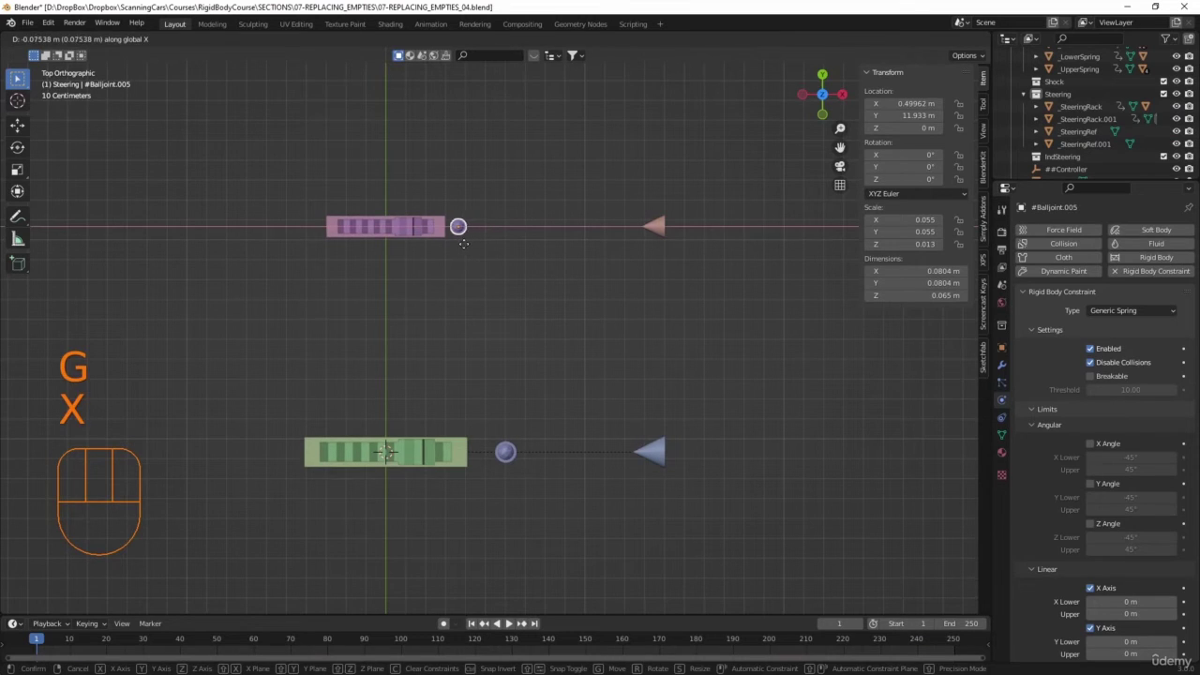
left_click(471, 251)
key("shift+d")
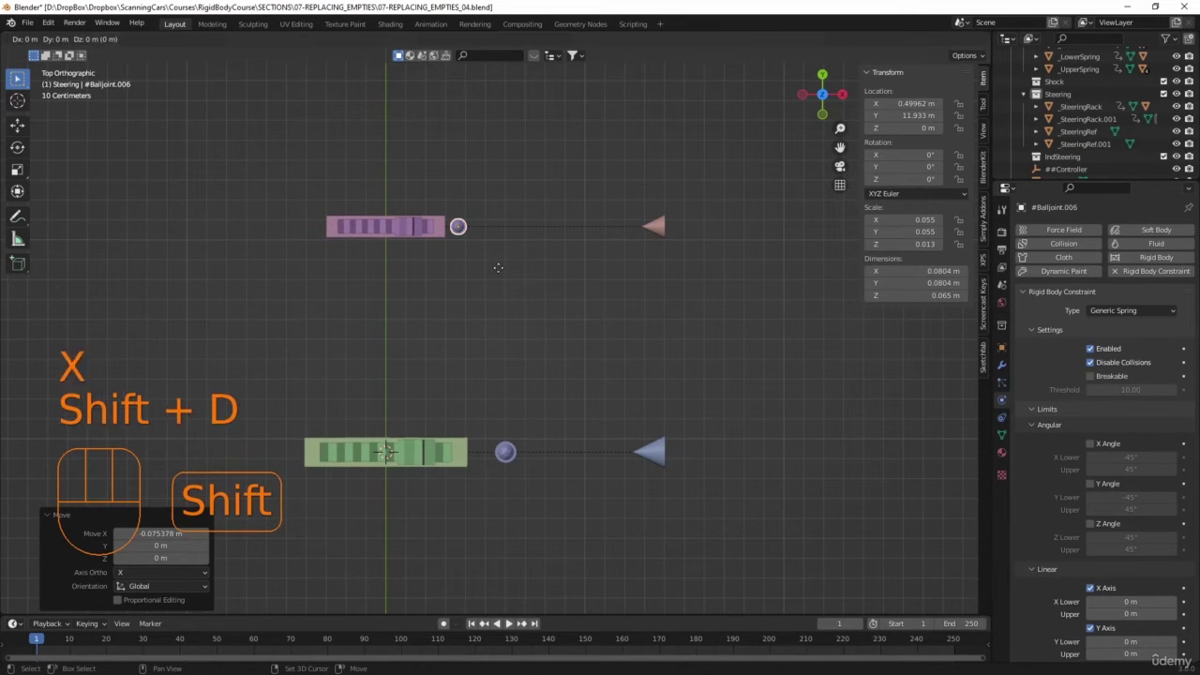
key("x")
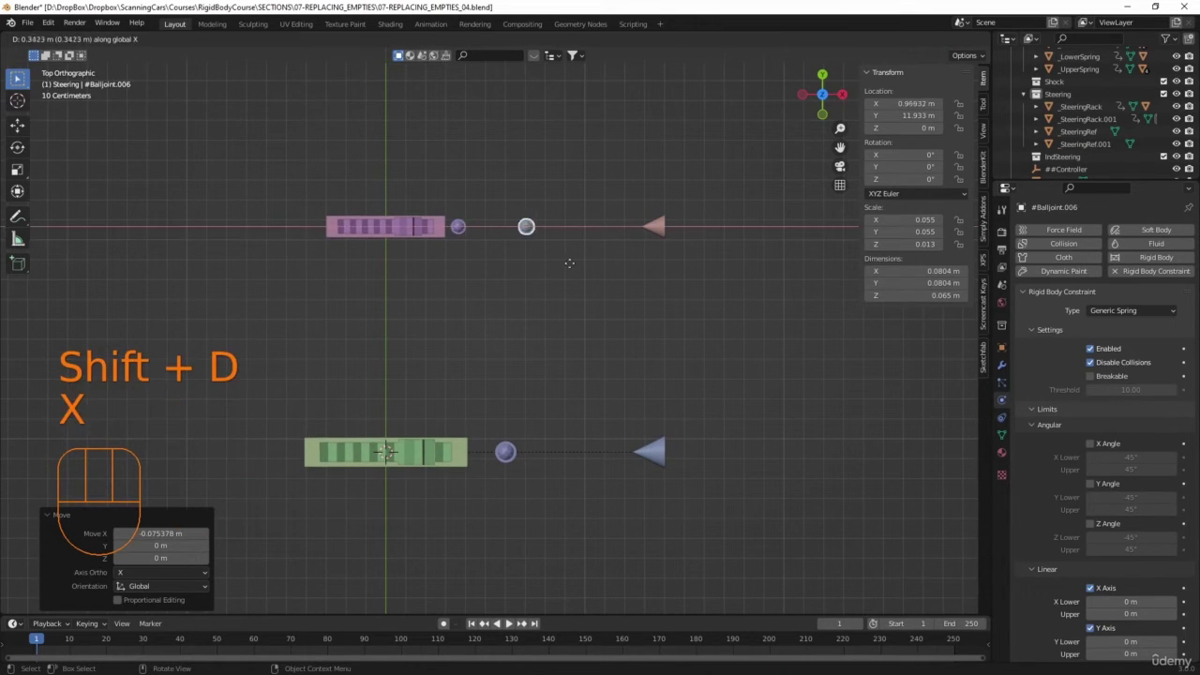
left_click(575, 260)
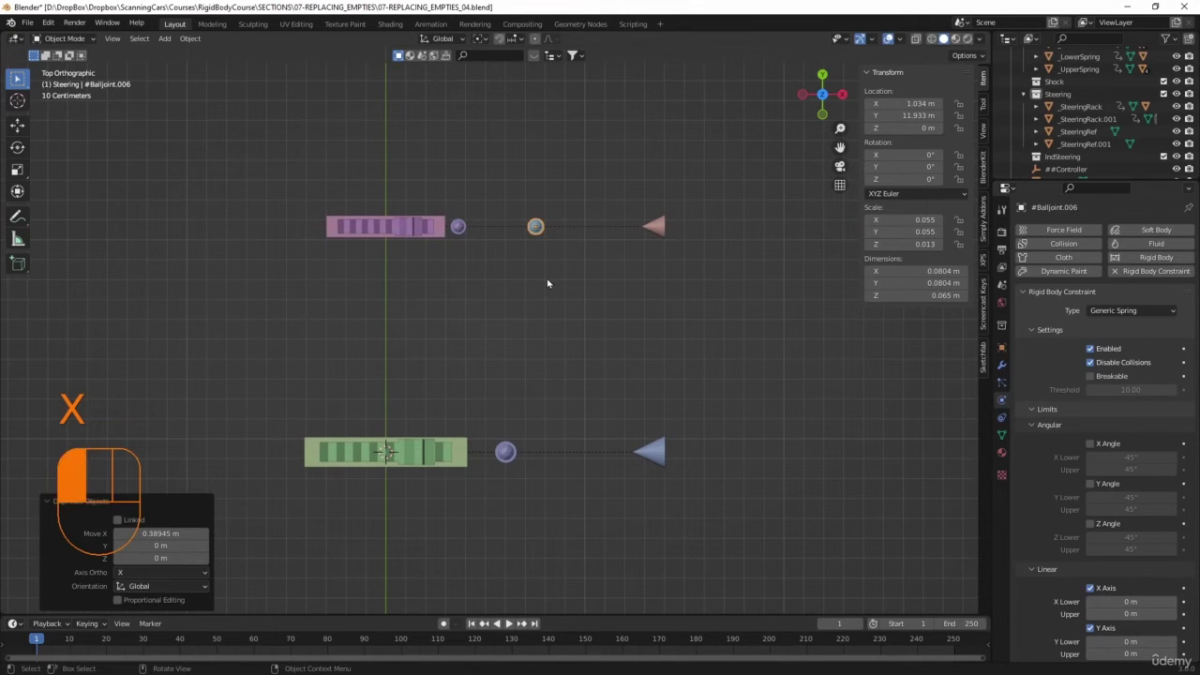
Step: Duplicate the smaller steering rack about 0.55 m along the X axis, over the two ball joints
left_click(446, 244)
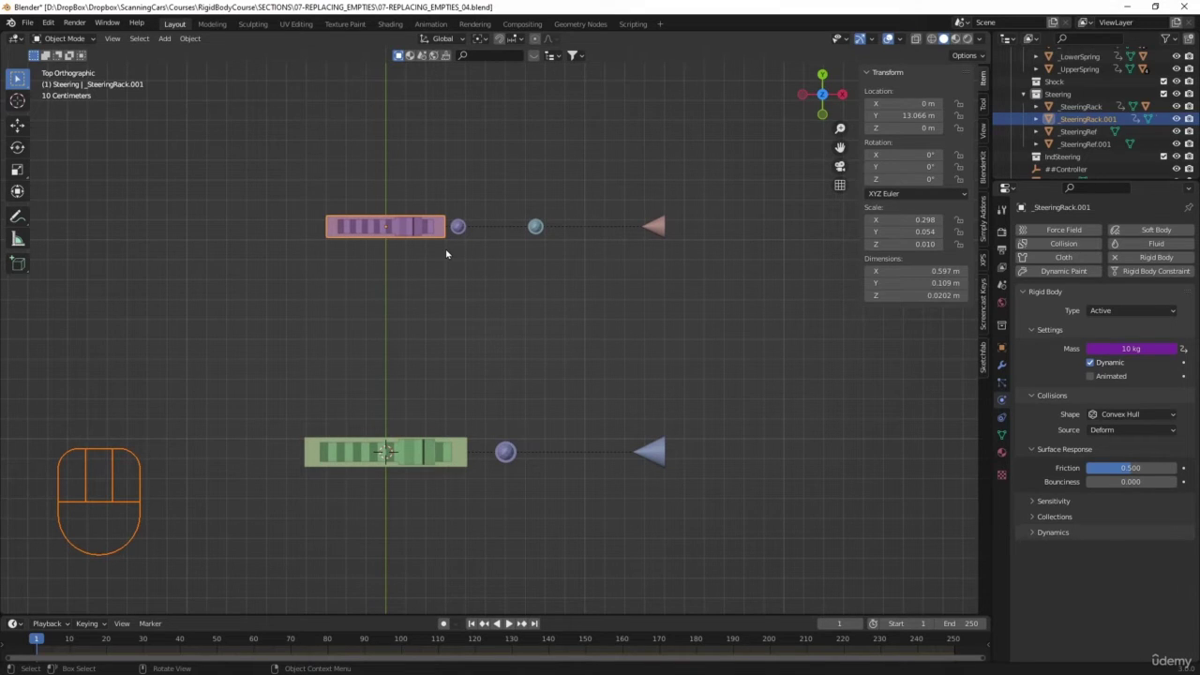
key("shift")
key("shift+d")
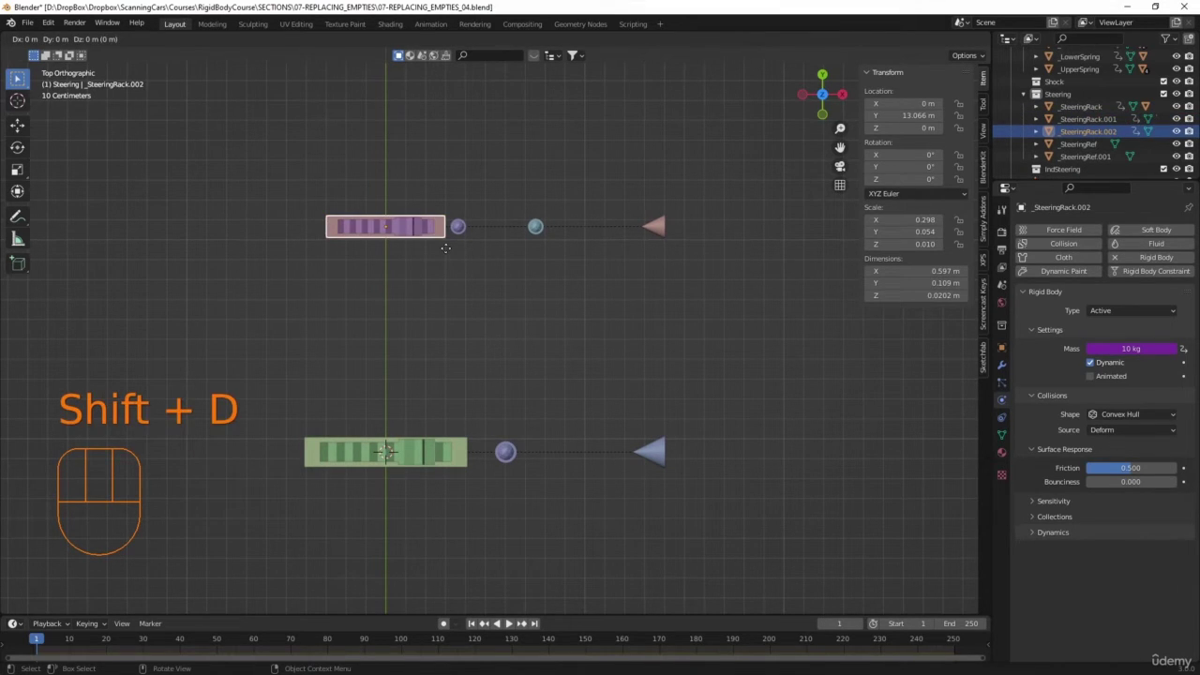
key("x")
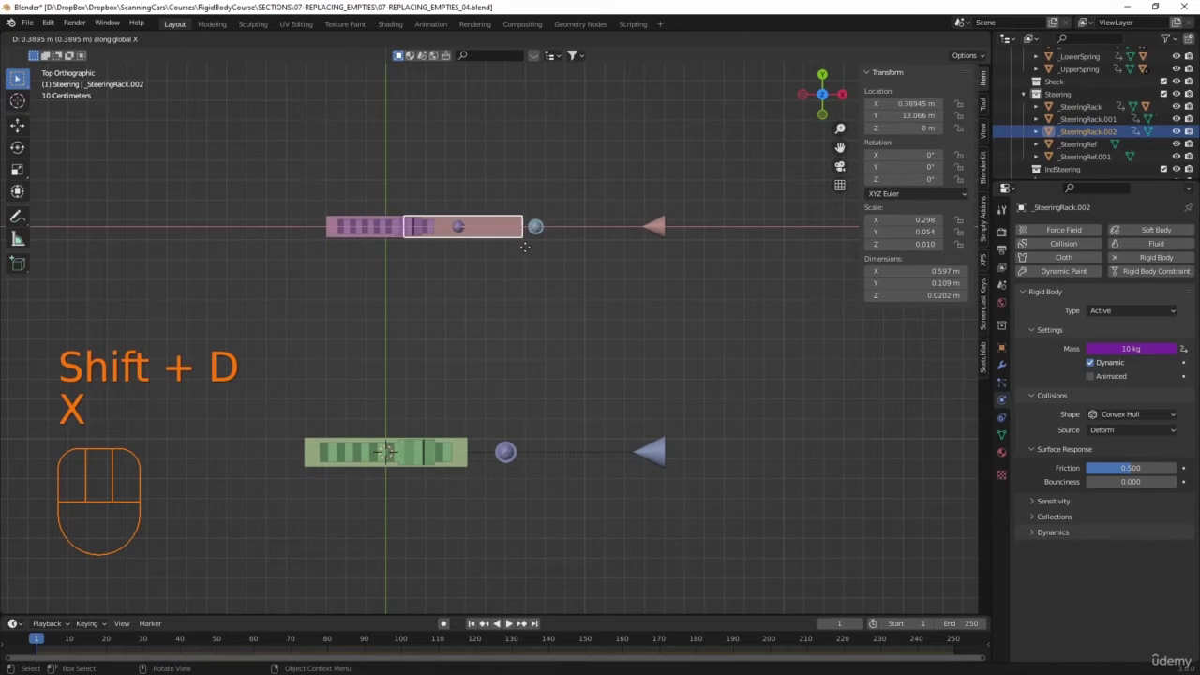
left_click(554, 241)
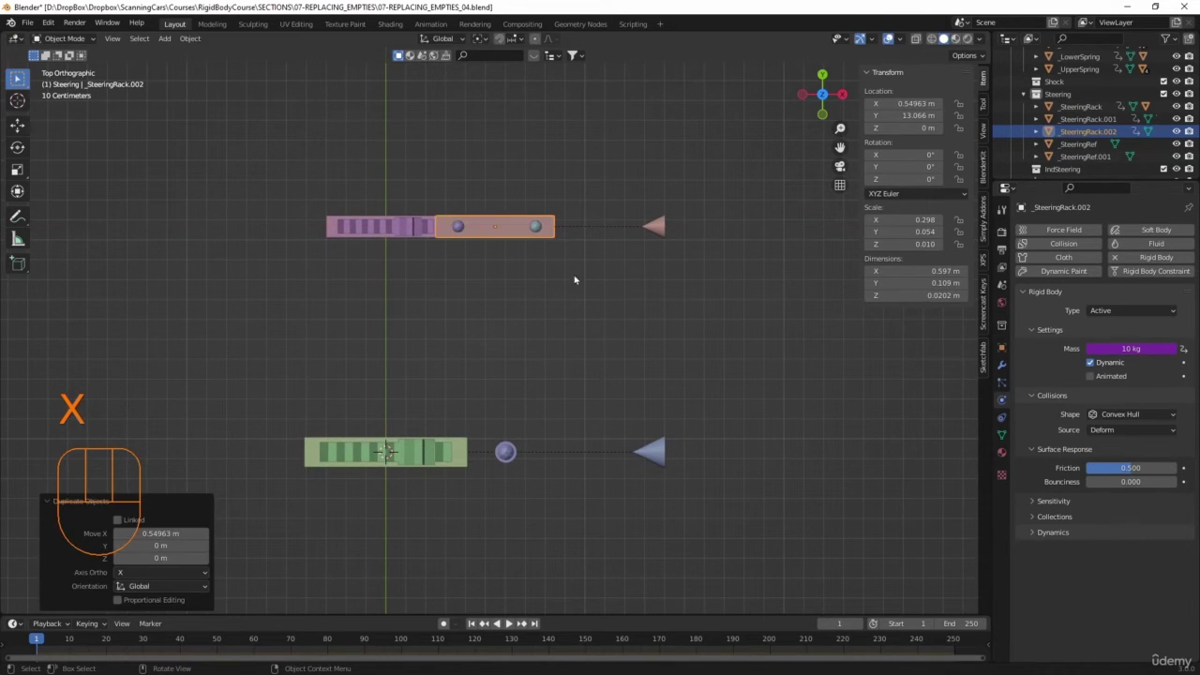
Step: Scale the new rack copy by about 0.47 so it fits between the two ball joints
key("s")
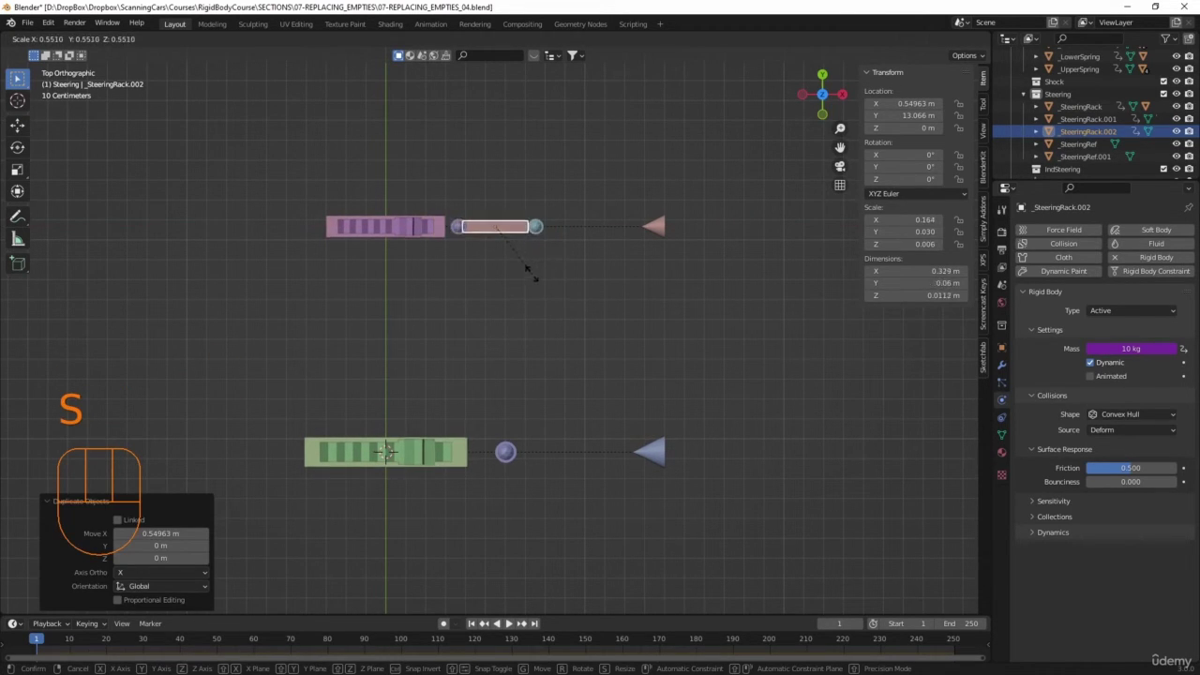
left_click(523, 270)
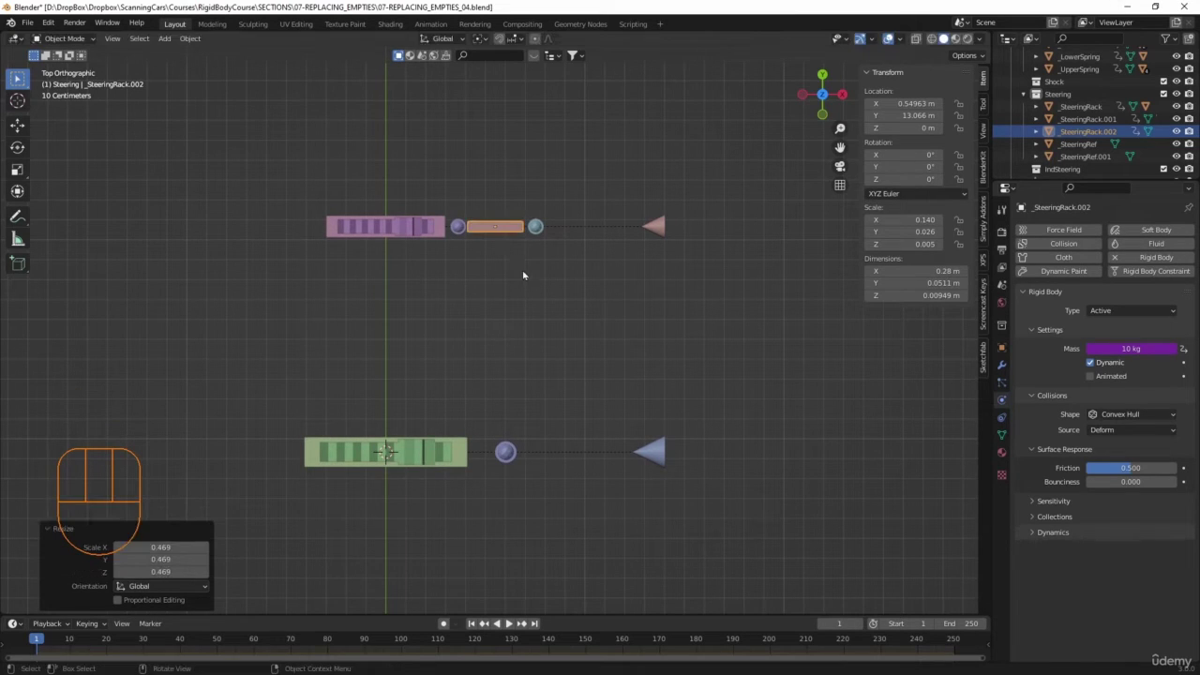
left_click(565, 303)
left_click(504, 223)
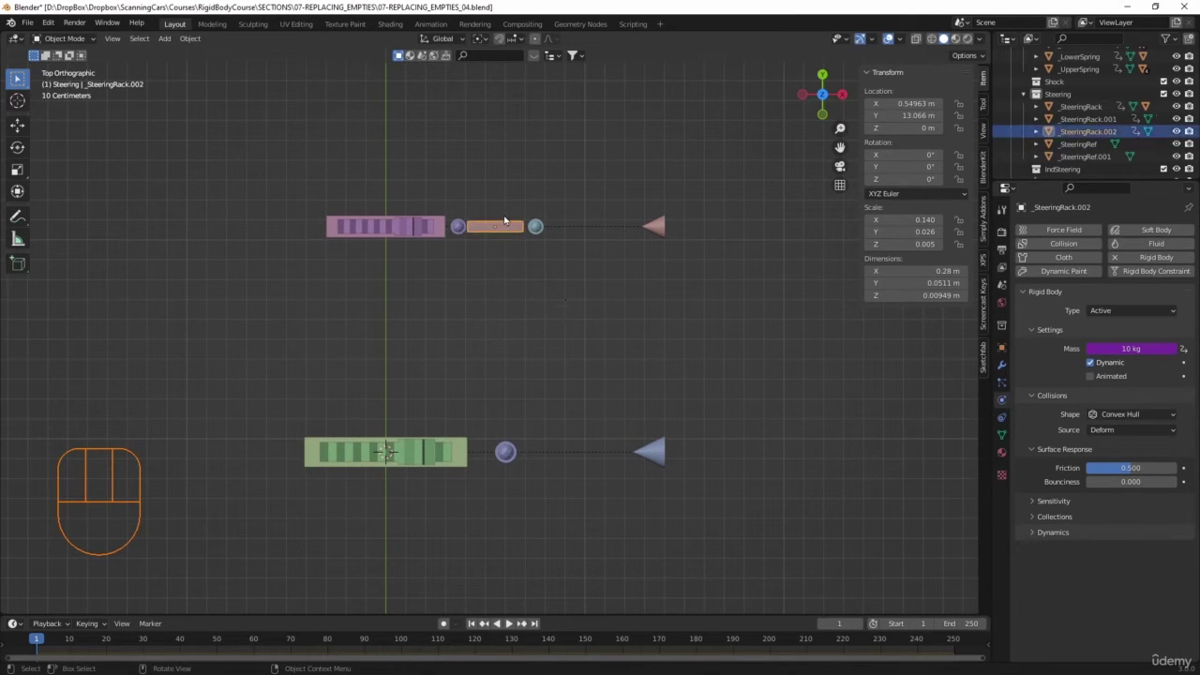
Step: Move the short rack copy about 0.013 m along the X axis to centre it between the two ball joints
key("g")
key("x")
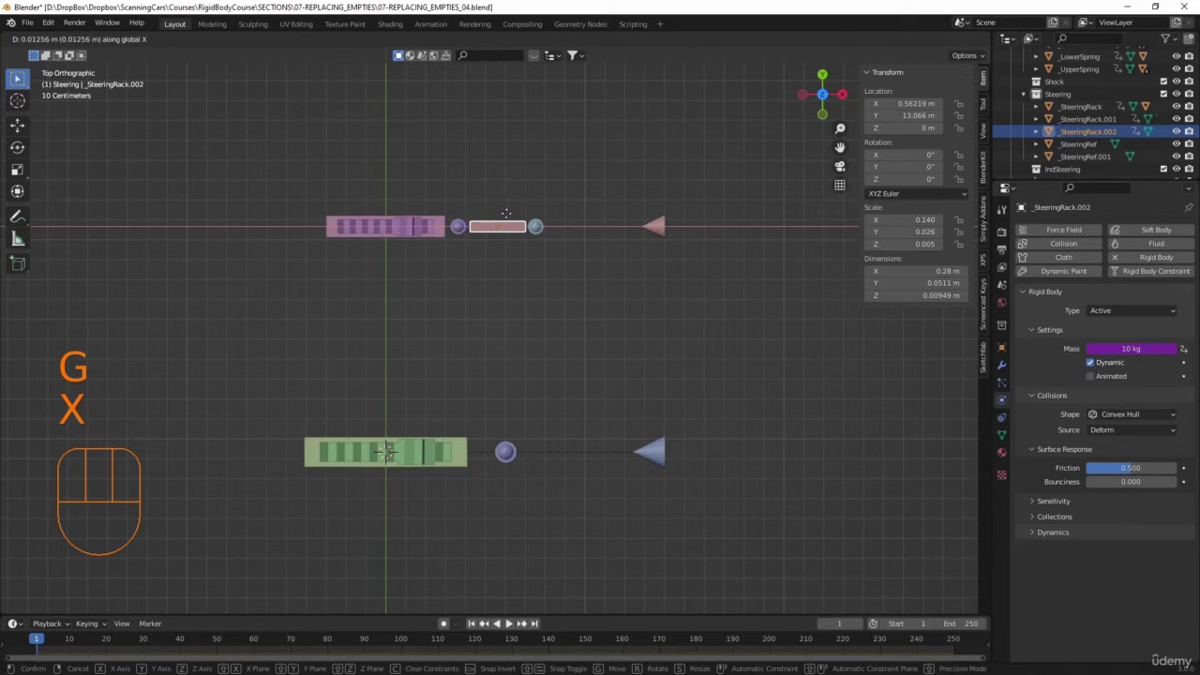
left_click(507, 219)
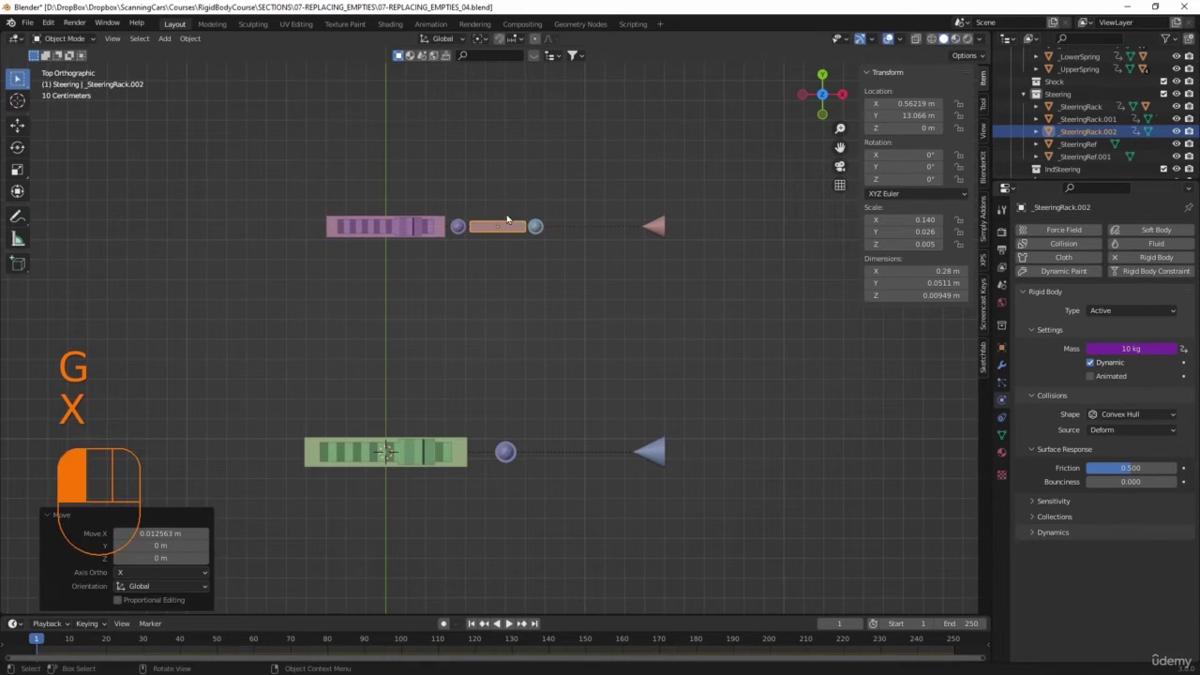
Step: Rename the short bar between the two ball joints to _SteeringLink
left_click(1001, 348)
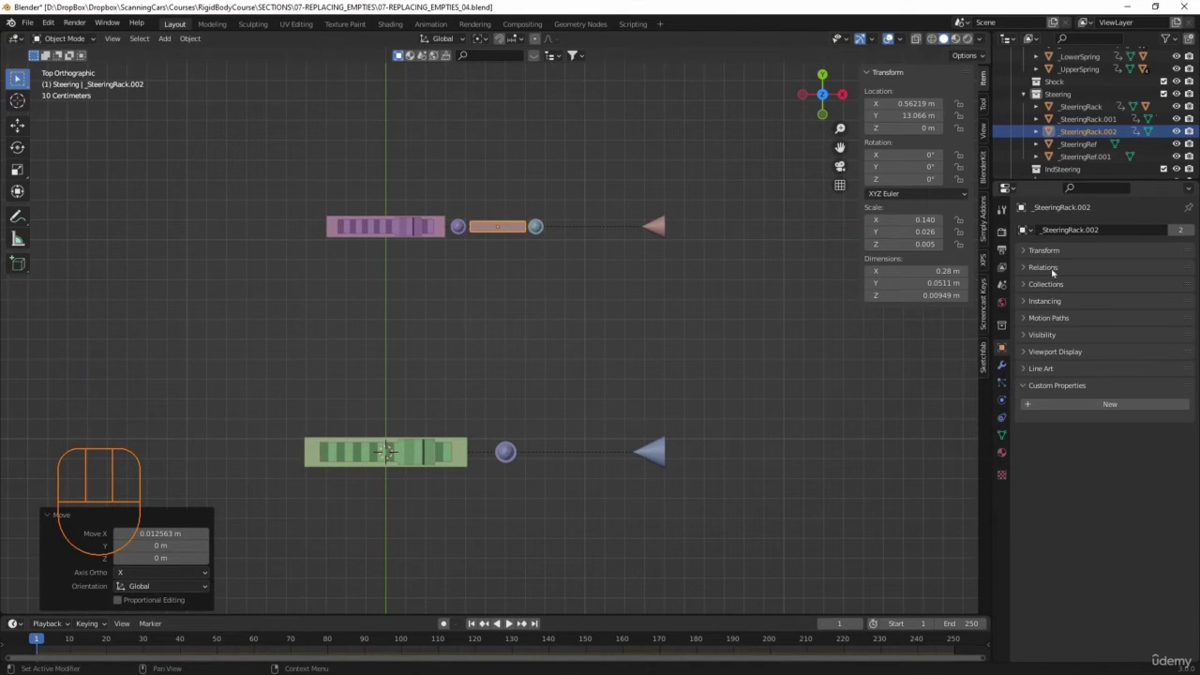
left_click(1105, 229)
type("_S")
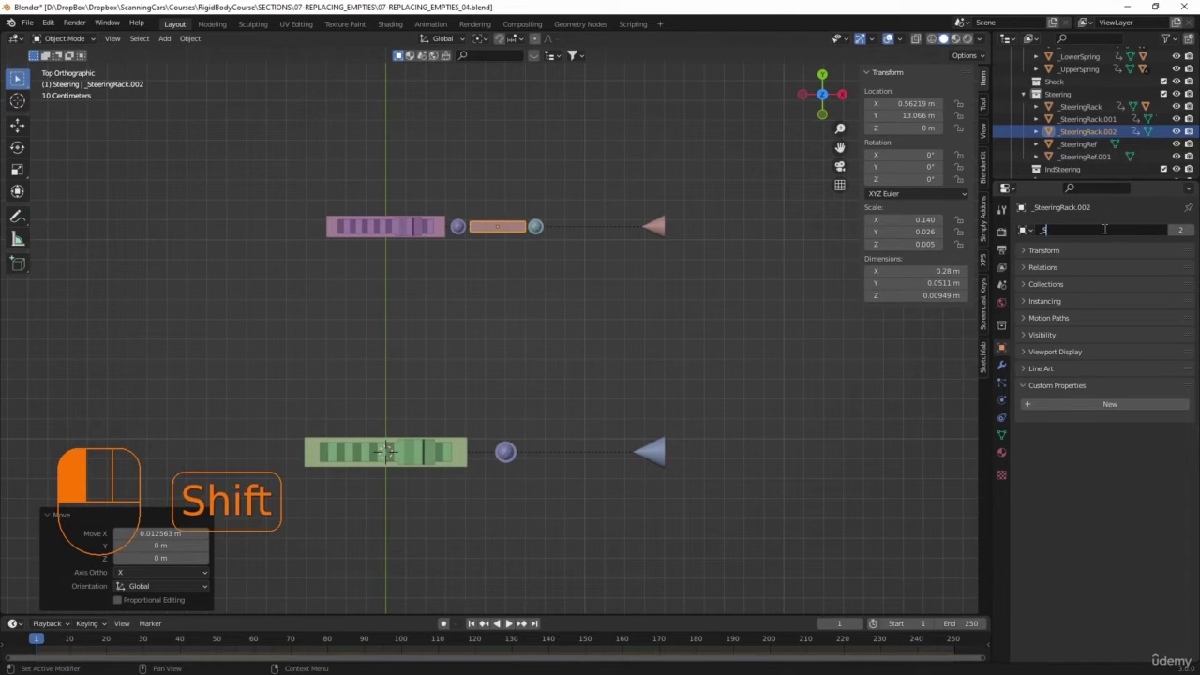
type("teeringLink")
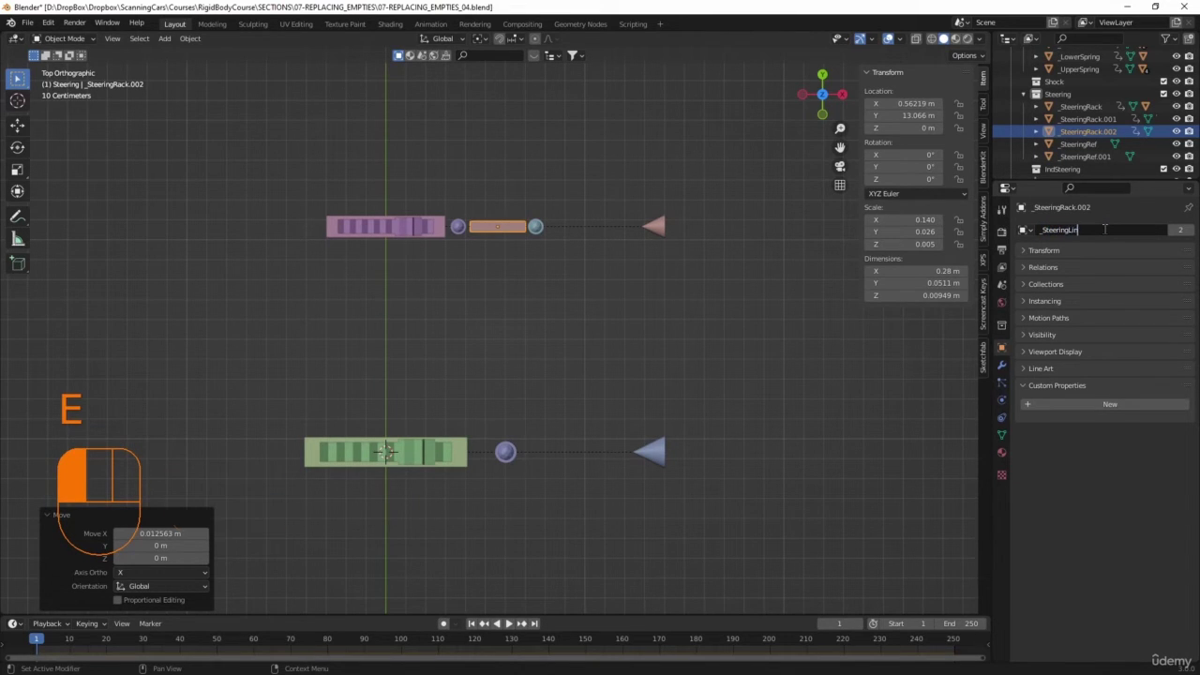
key("Return")
left_click(620, 279)
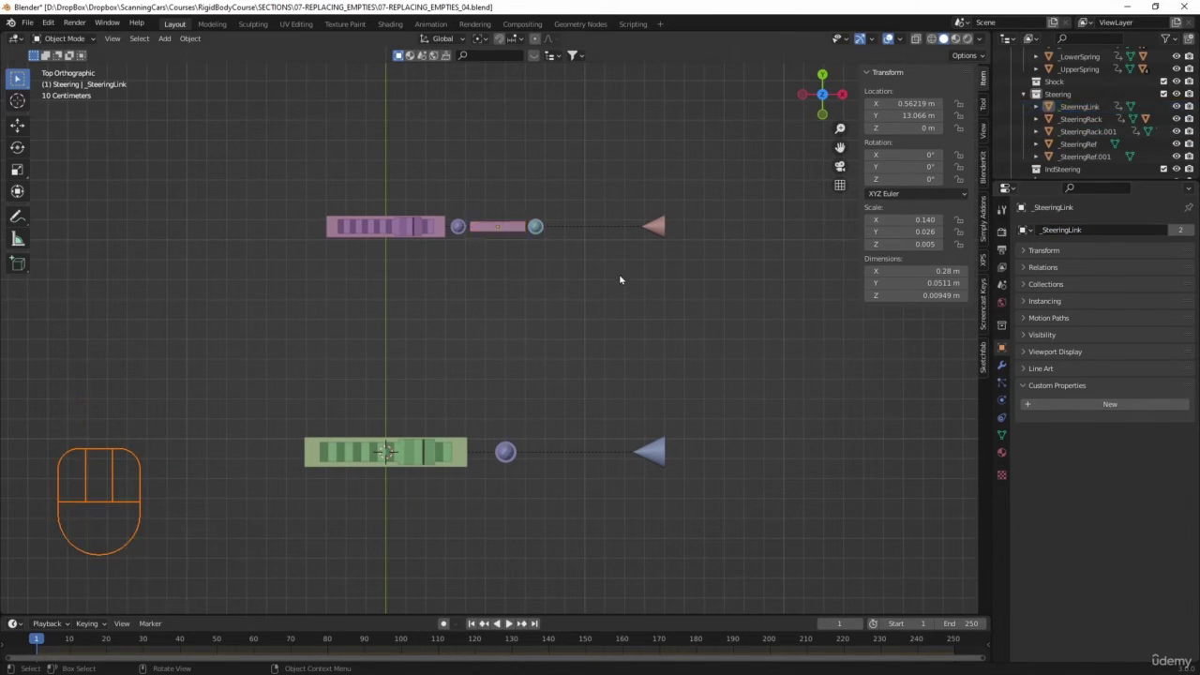
Step: Set _SteeringLink as the second constraint object of the ball joint next to the smaller rack
left_click(462, 240)
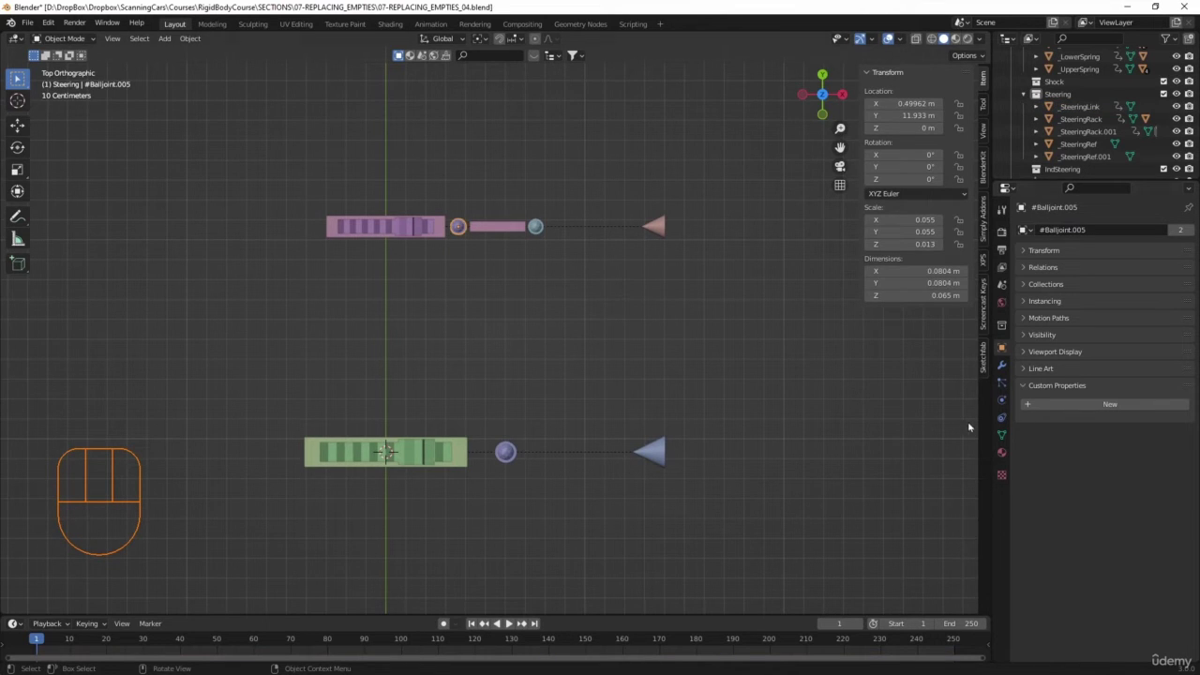
left_click(1001, 399)
scroll(1073, 506, "down", 10)
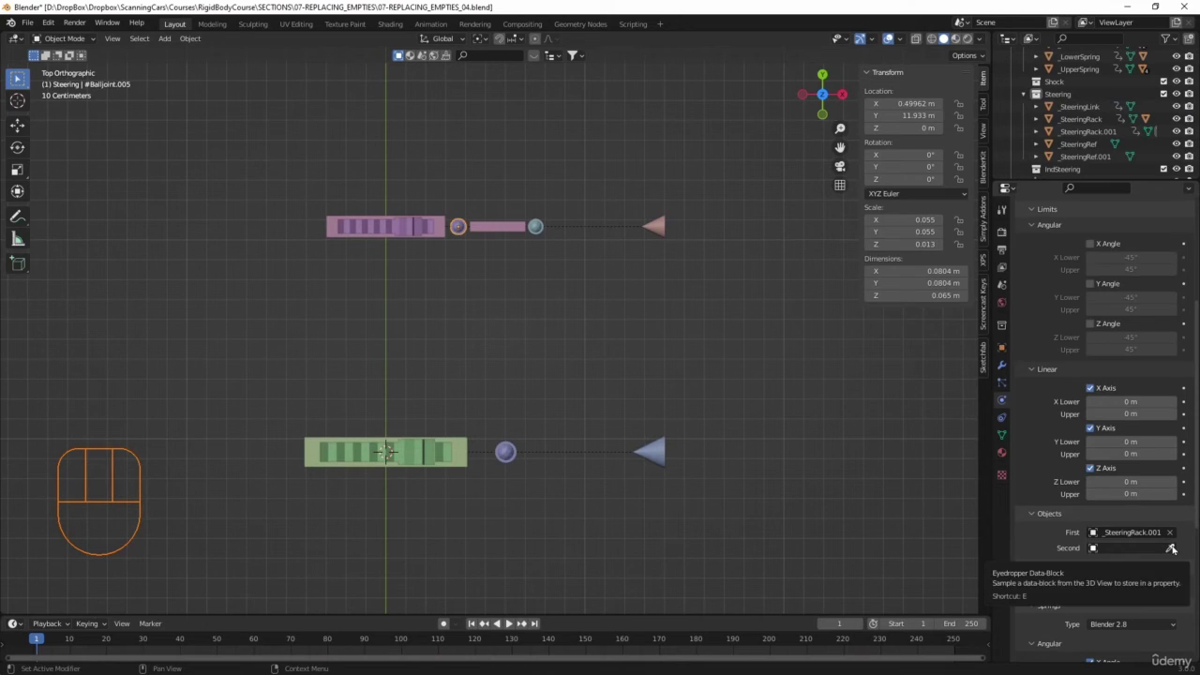
left_click(1171, 548)
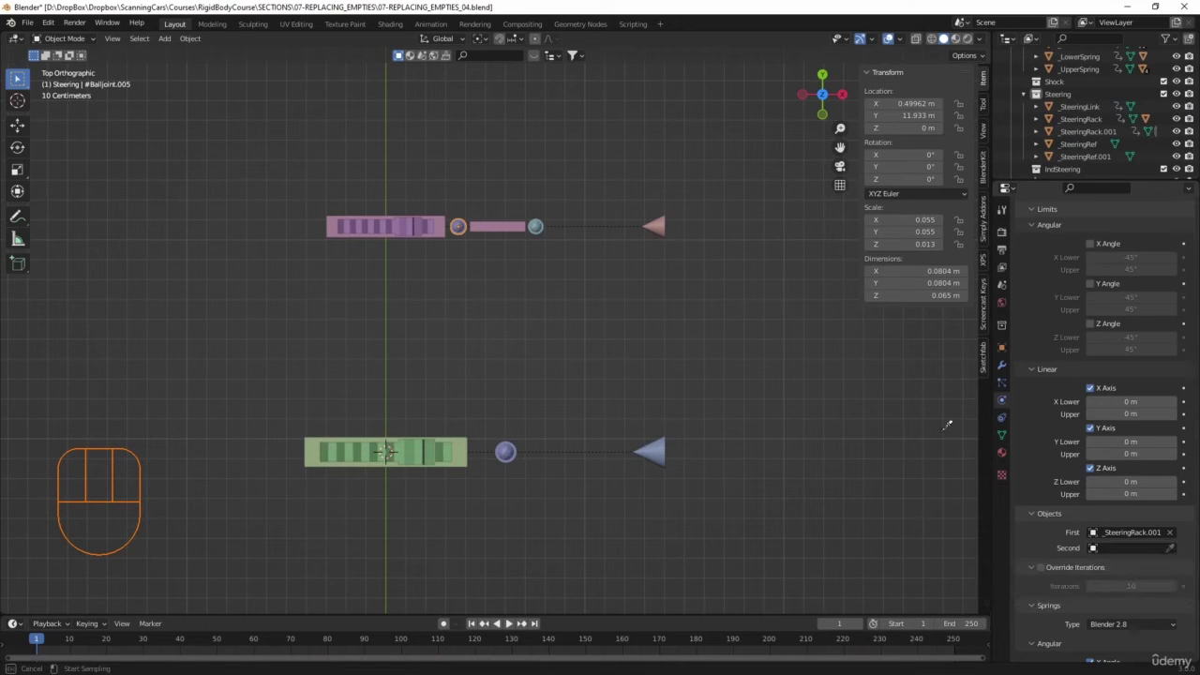
Step: Replace the outer ball joint's first constraint object with _SteeringLink
left_click(536, 225)
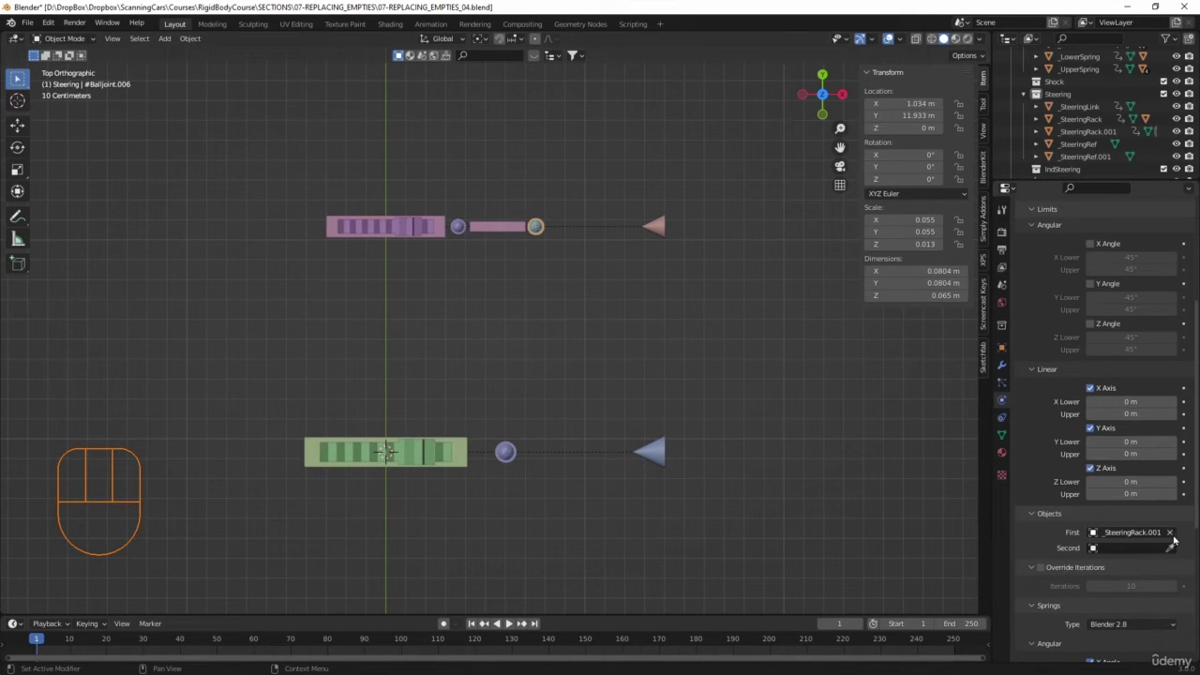
left_click(1170, 533)
left_click(1170, 533)
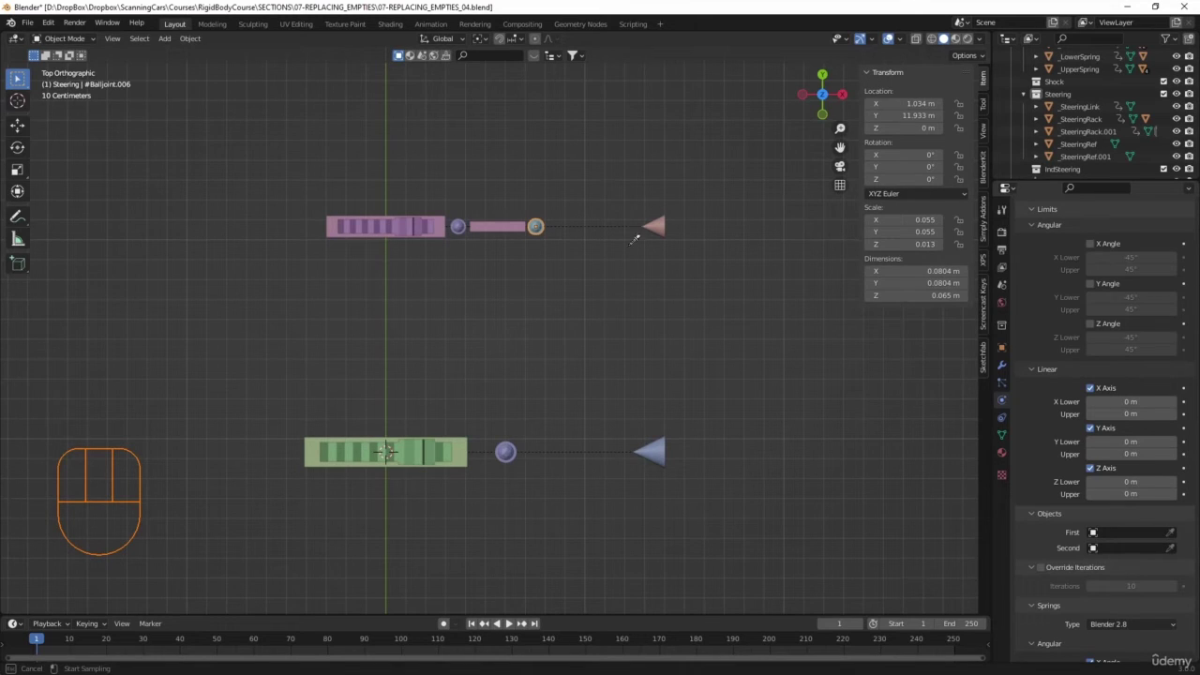
left_click(519, 230)
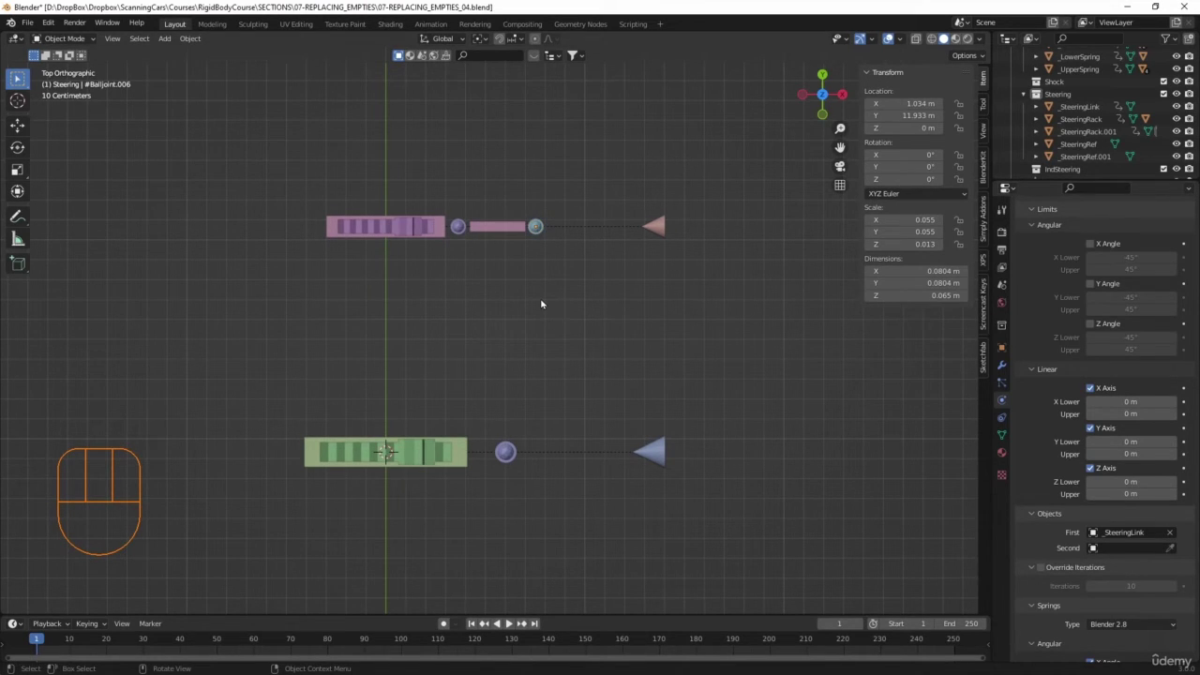
Step: Parent the inner ball joint to _SteeringRack.001, keeping its transform
left_click(459, 235)
left_click(444, 242, "shift")
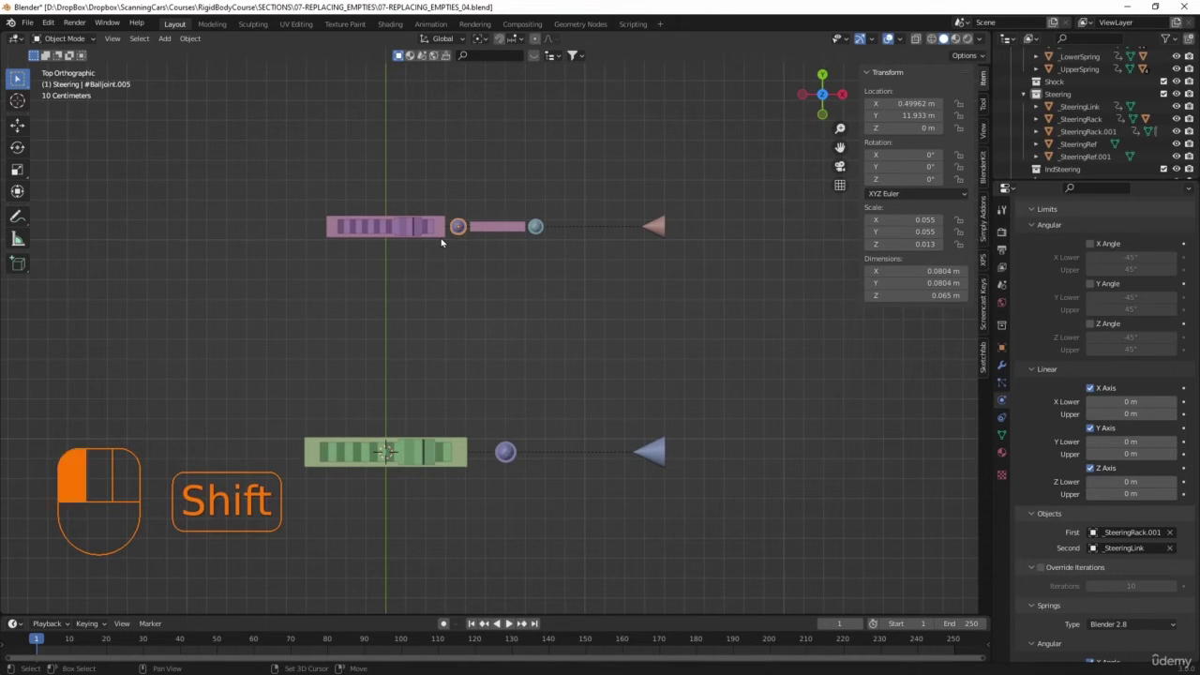
key("ctrl+p")
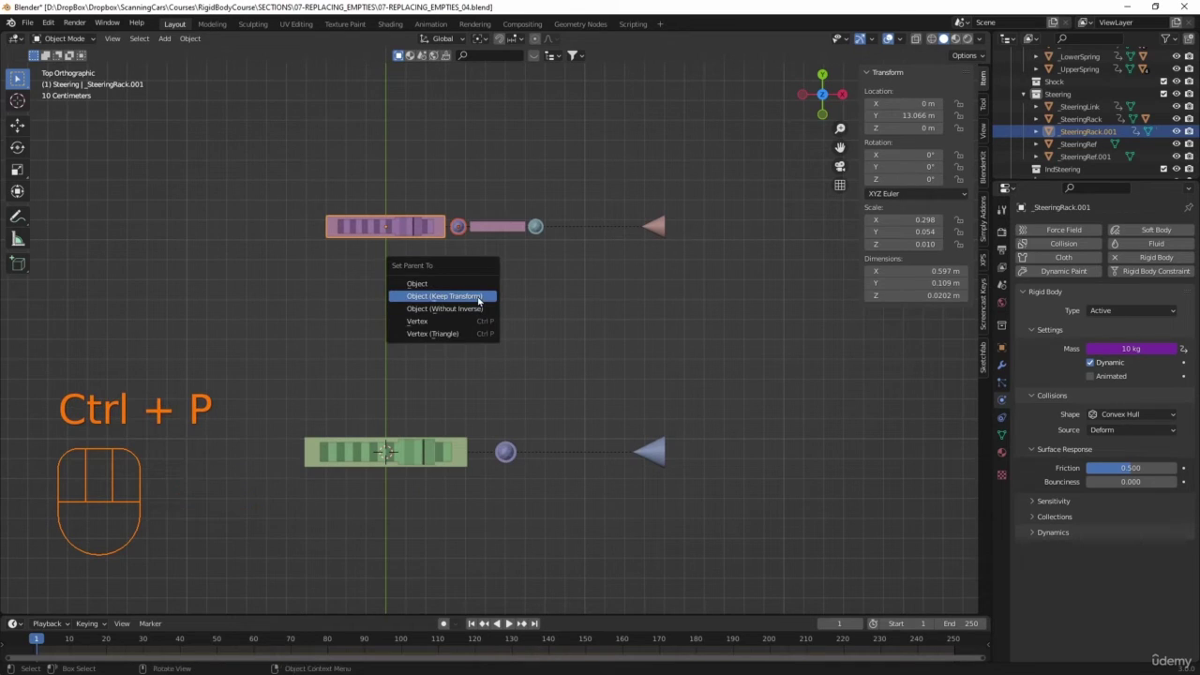
left_click(479, 298)
left_click(509, 317)
Step: Parent the outer ball joint to _SteeringLink, keeping its transform
left_click(535, 231)
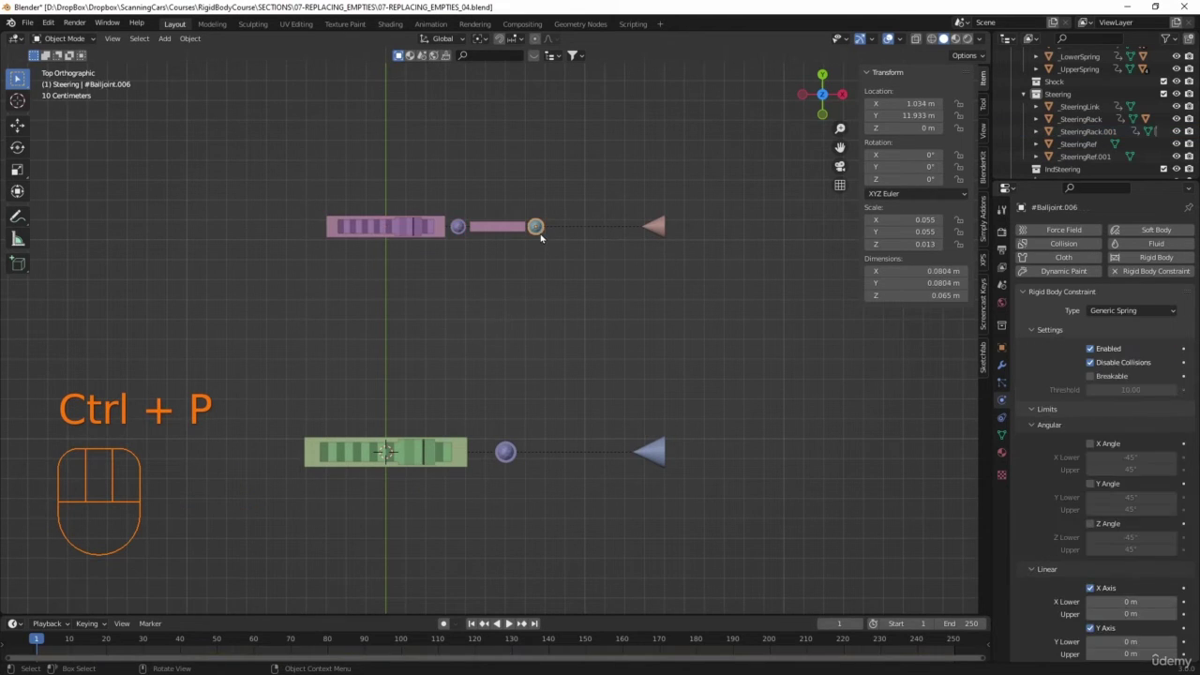
left_click(507, 236, "shift")
key("ctrl+p")
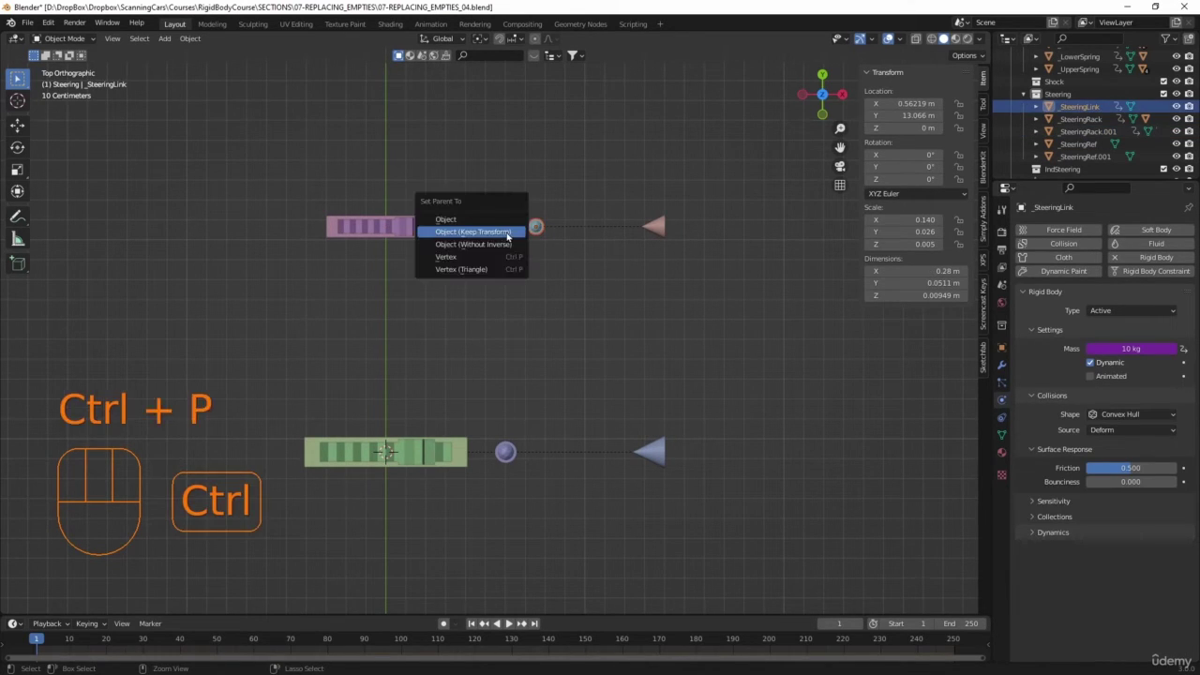
left_click(507, 234)
left_click(575, 302)
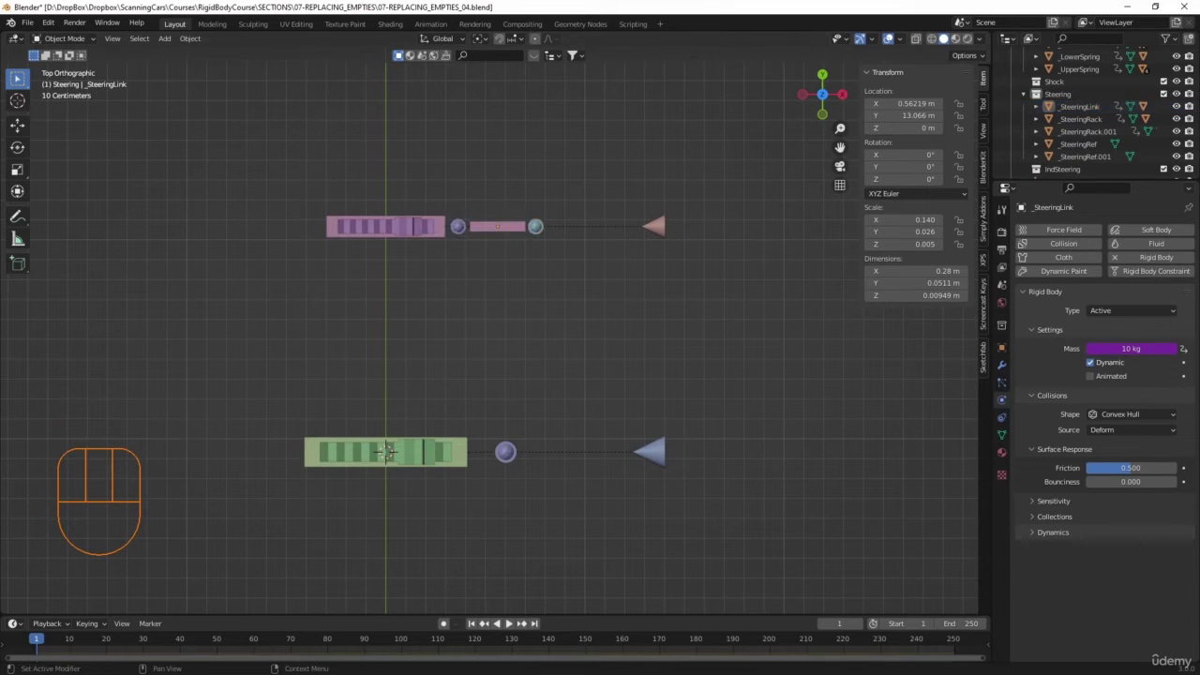
Step: Set the mass driver expression of _SteeringLink to massfactor*5
left_click(520, 230)
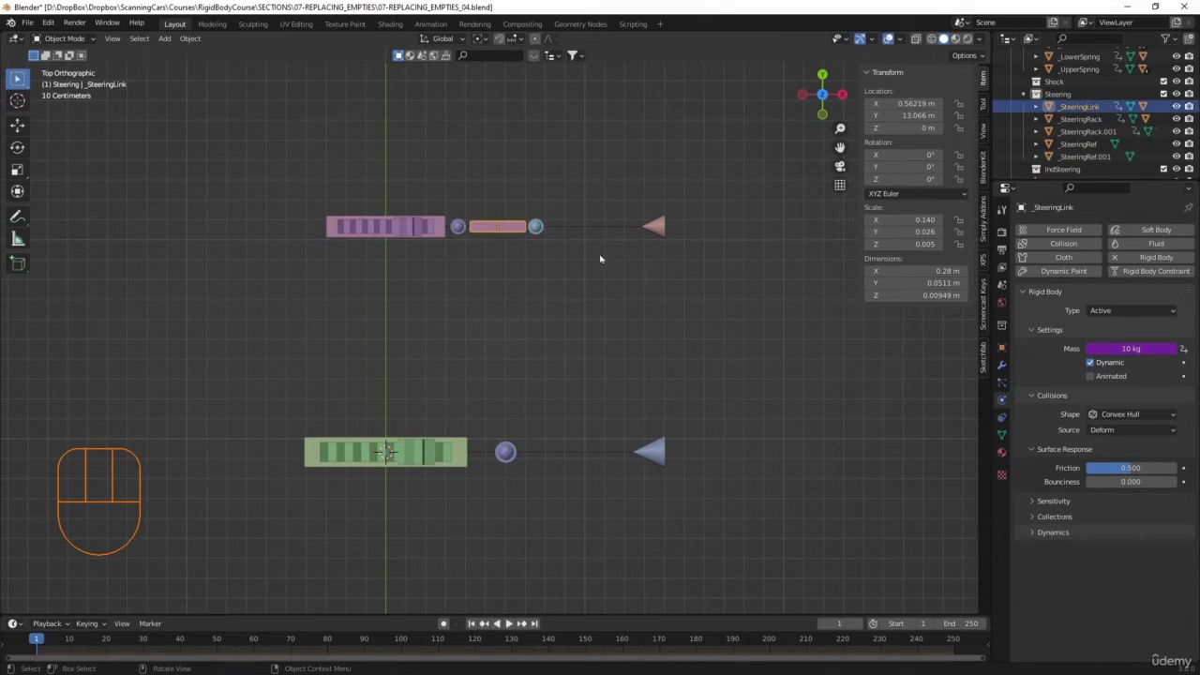
left_click(1089, 348)
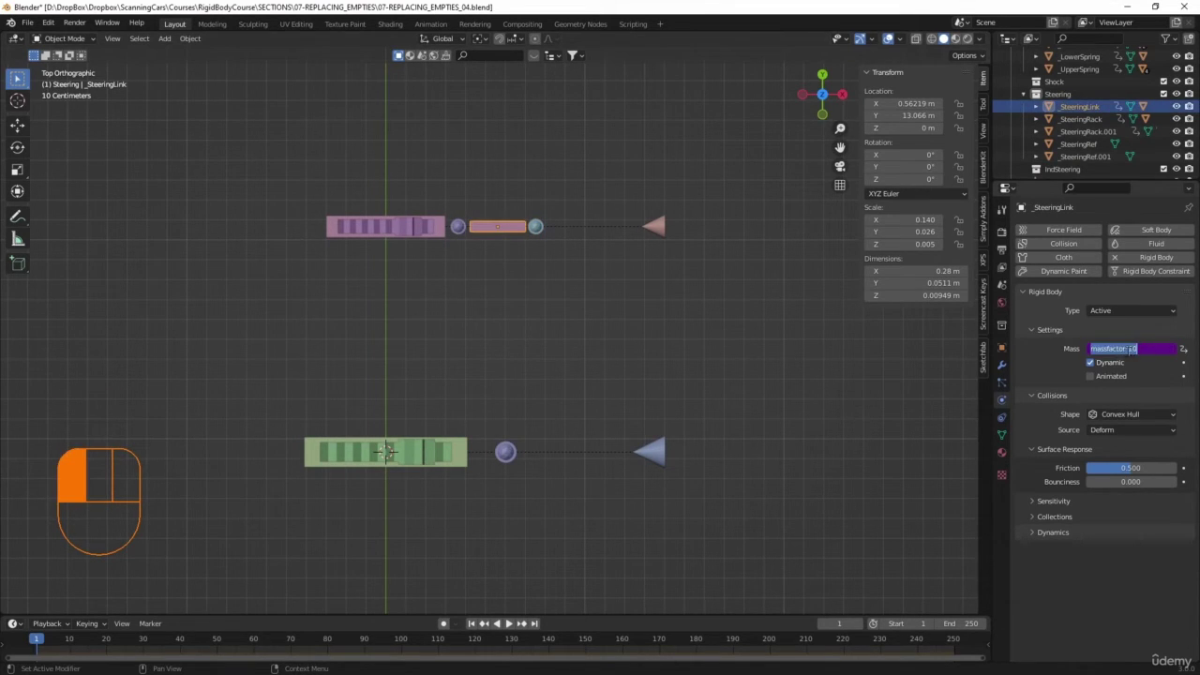
type("massfactor*")
type("5")
left_click(601, 265)
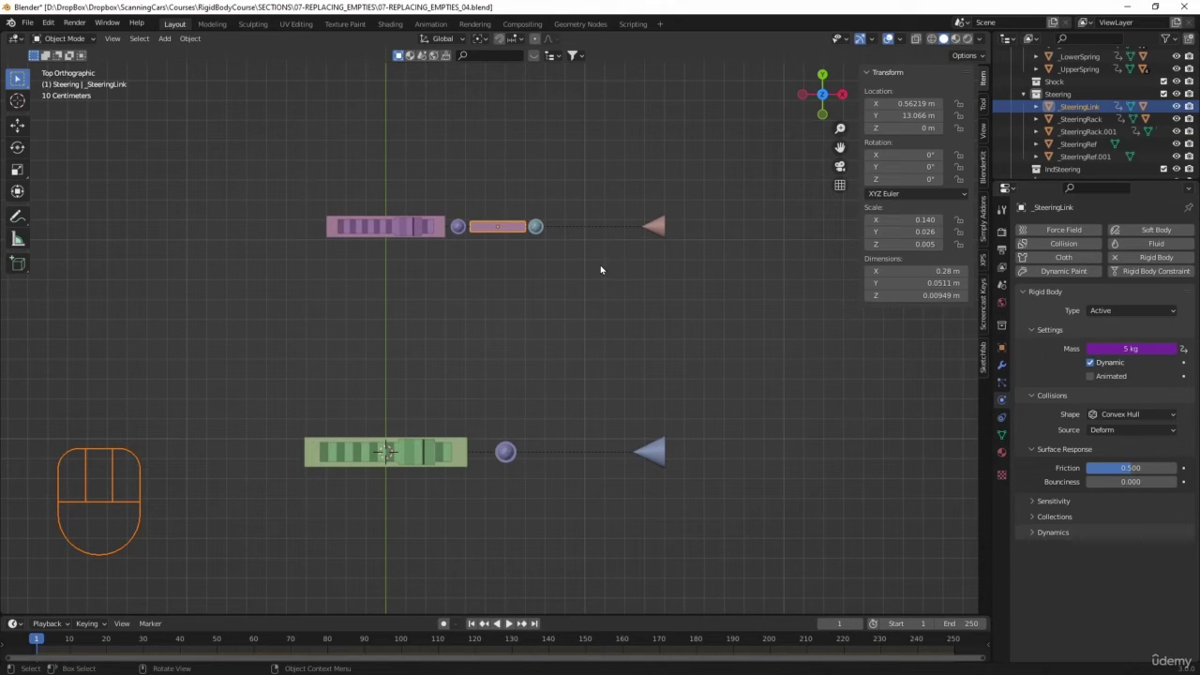
Step: Duplicate the slider constraint object from the parts column, offsetting the copy about 1.99 m in X and 4.48 m in Y
scroll(601, 270, "down", 6)
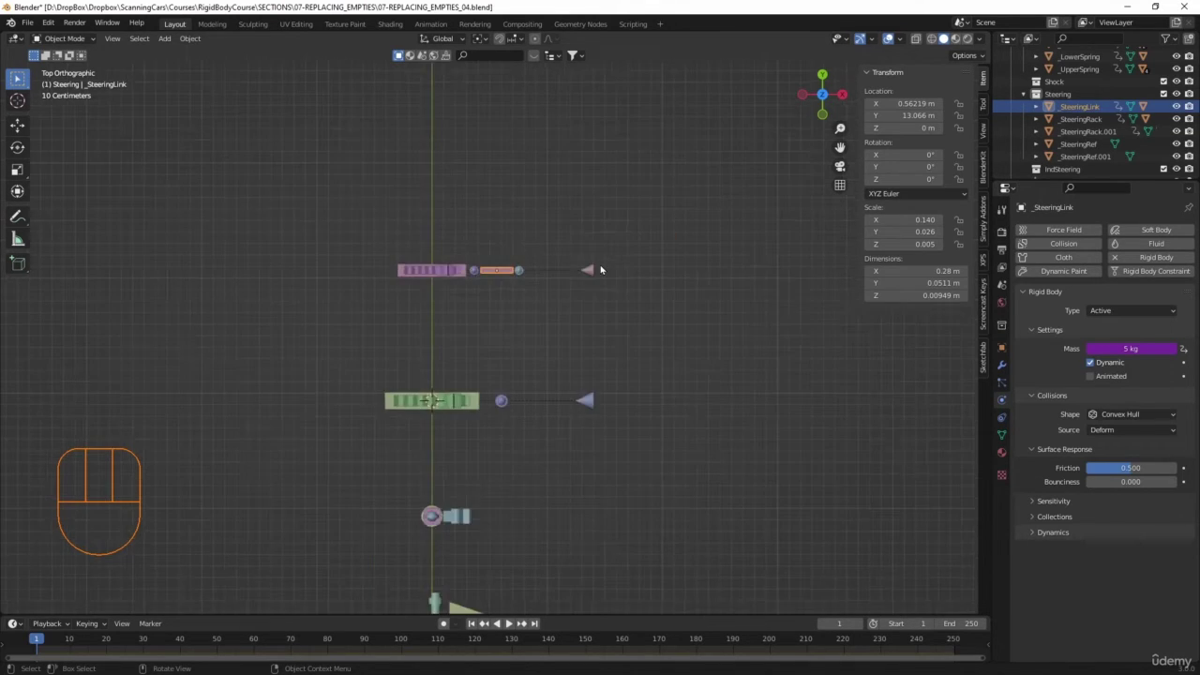
scroll(603, 287, "down", 5, "shift")
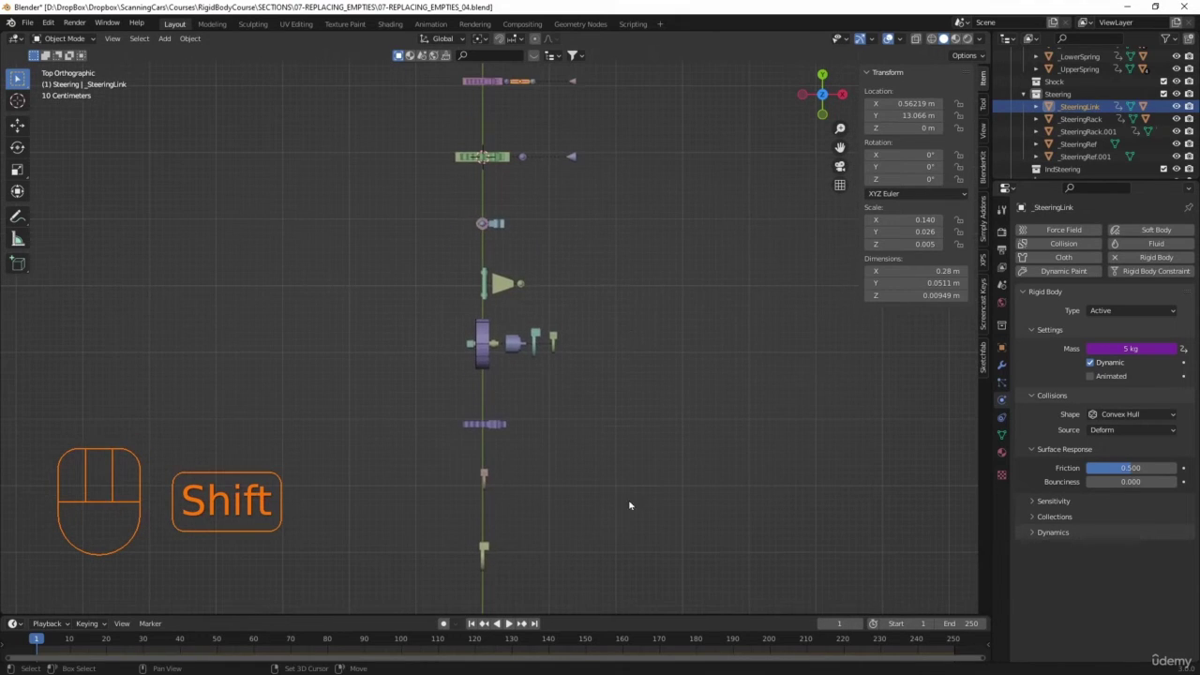
scroll(629, 506, "down", 8, "shift")
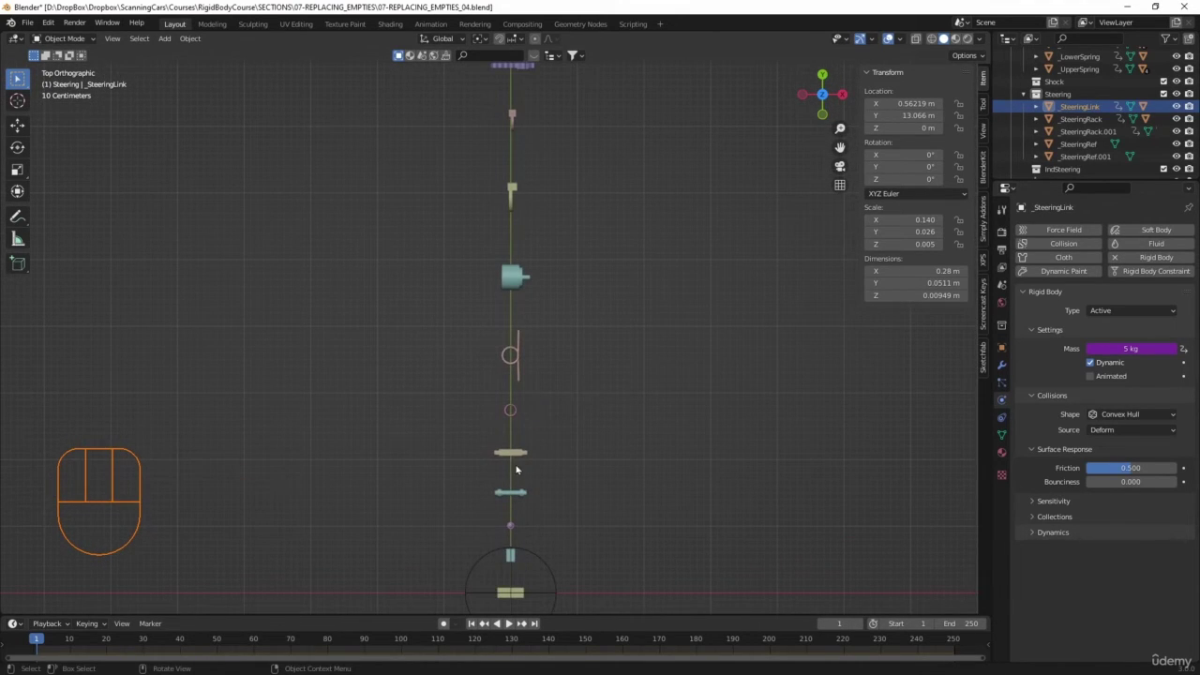
left_click(513, 456)
key("shift+d")
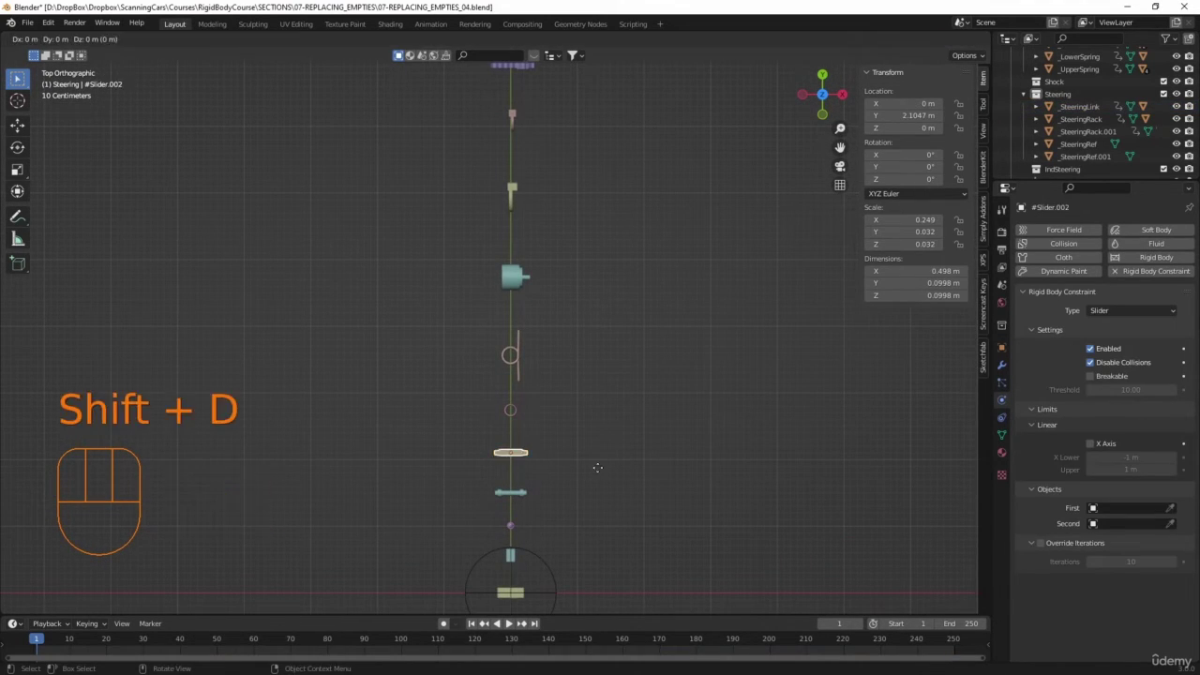
left_click(727, 170)
middle_click_drag(727, 171, 572, 539, "shift")
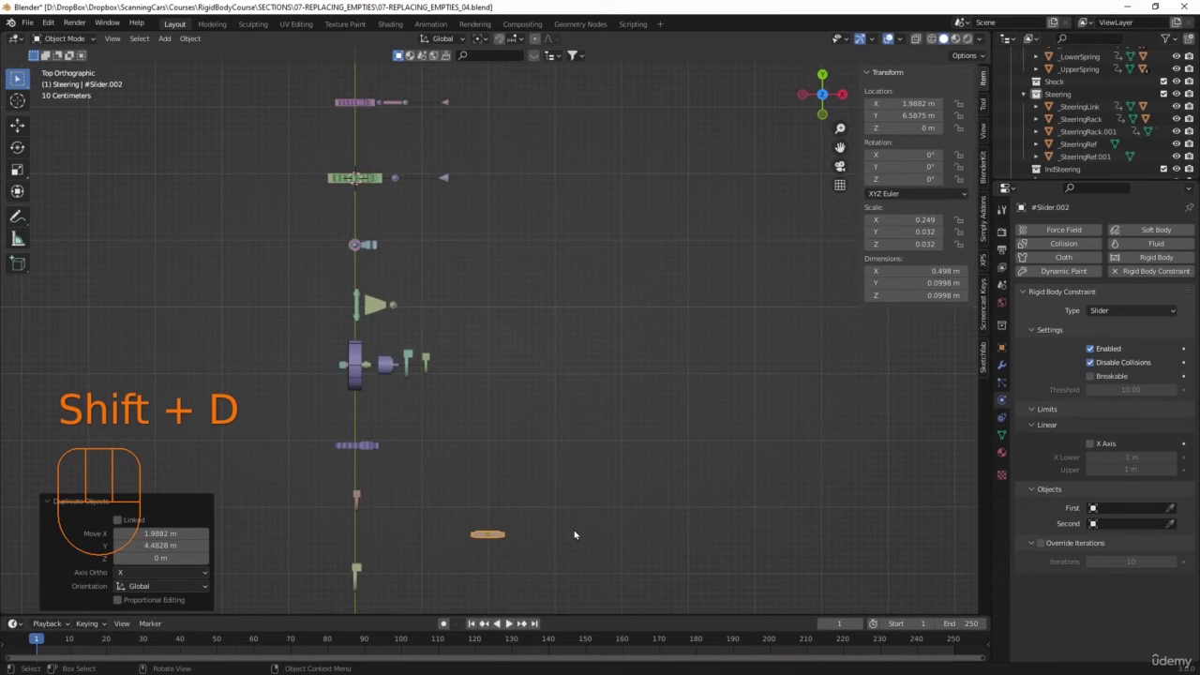
Step: Snap the duplicated slider onto the linear motor of the smaller steering assembly
left_click(440, 174, "shift")
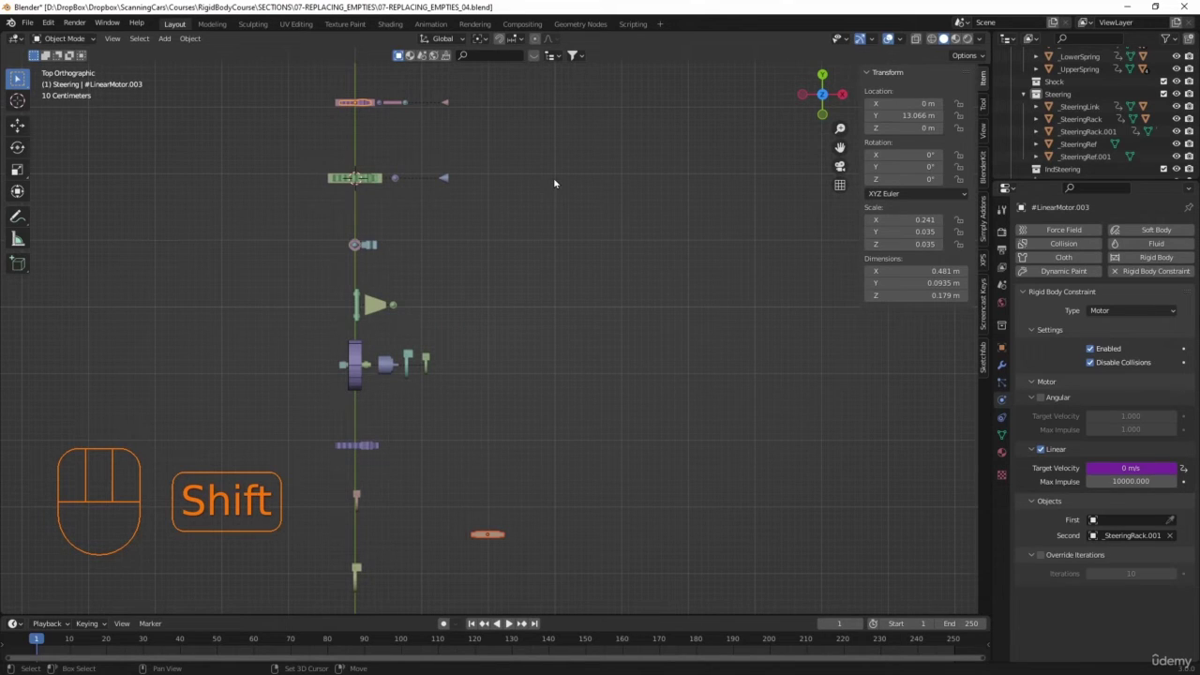
key("shift+s")
left_click(619, 146)
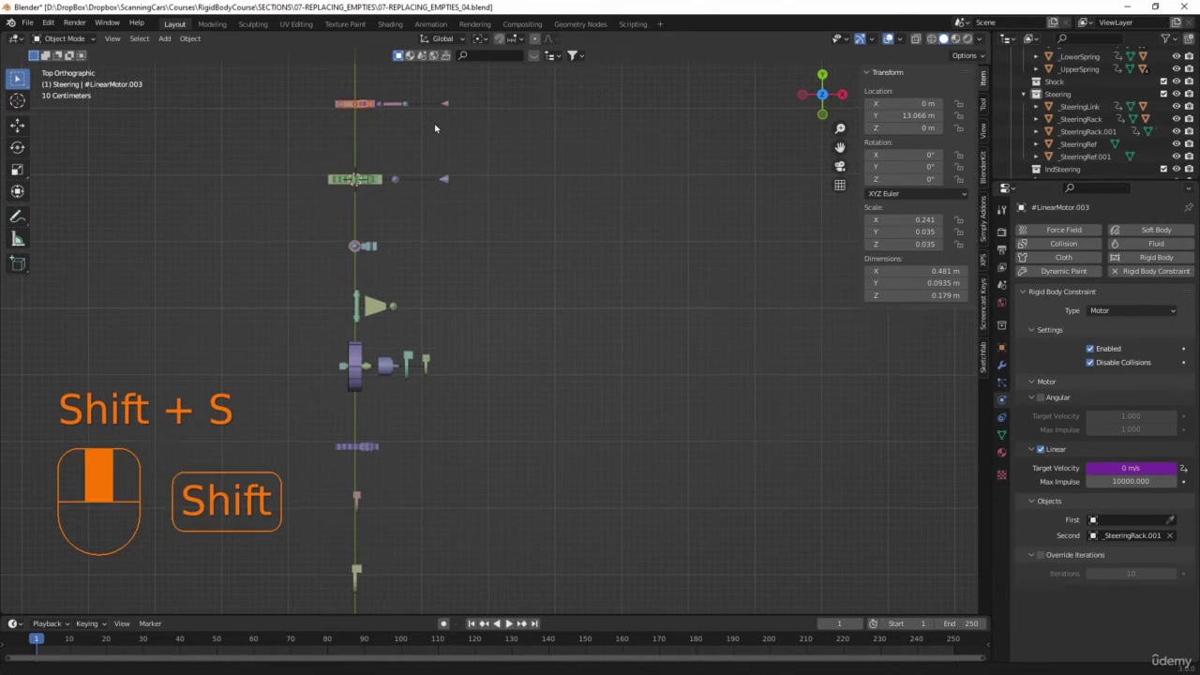
middle_click_drag(439, 169, 517, 311, "shift")
scroll(447, 322, "up", 6)
middle_click_drag(447, 321, 506, 382, "shift")
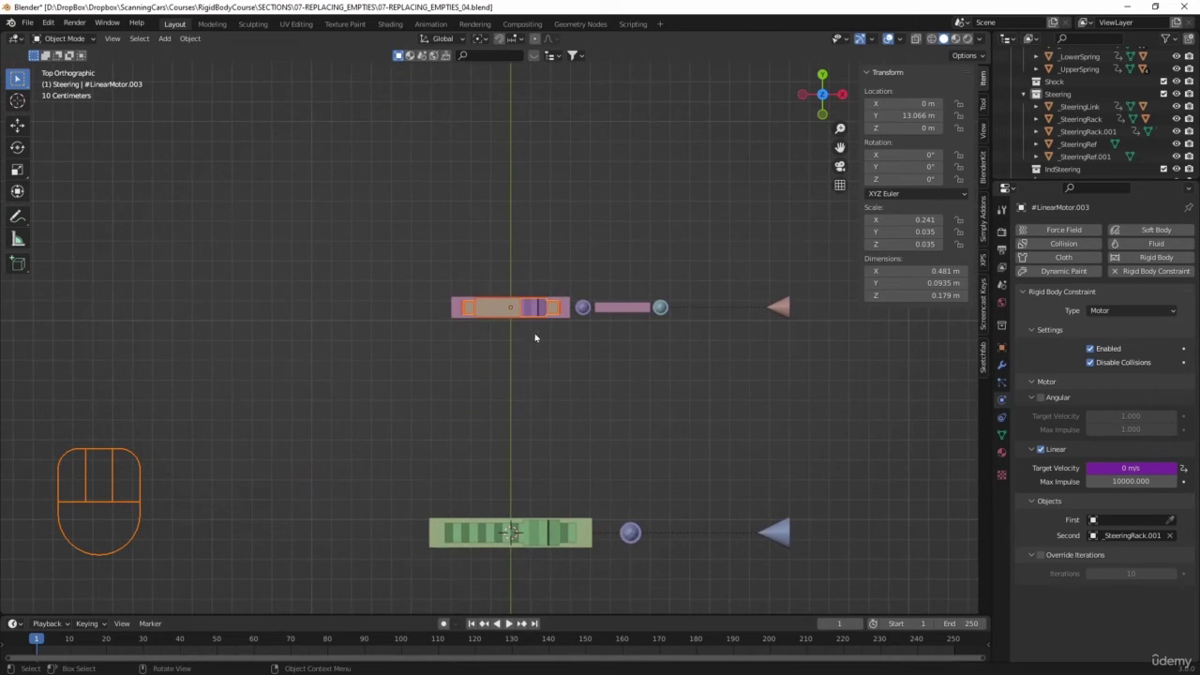
left_click(691, 421)
Step: Parent the snapped slider to _SteeringRack.001, keeping its transform
left_click(491, 320)
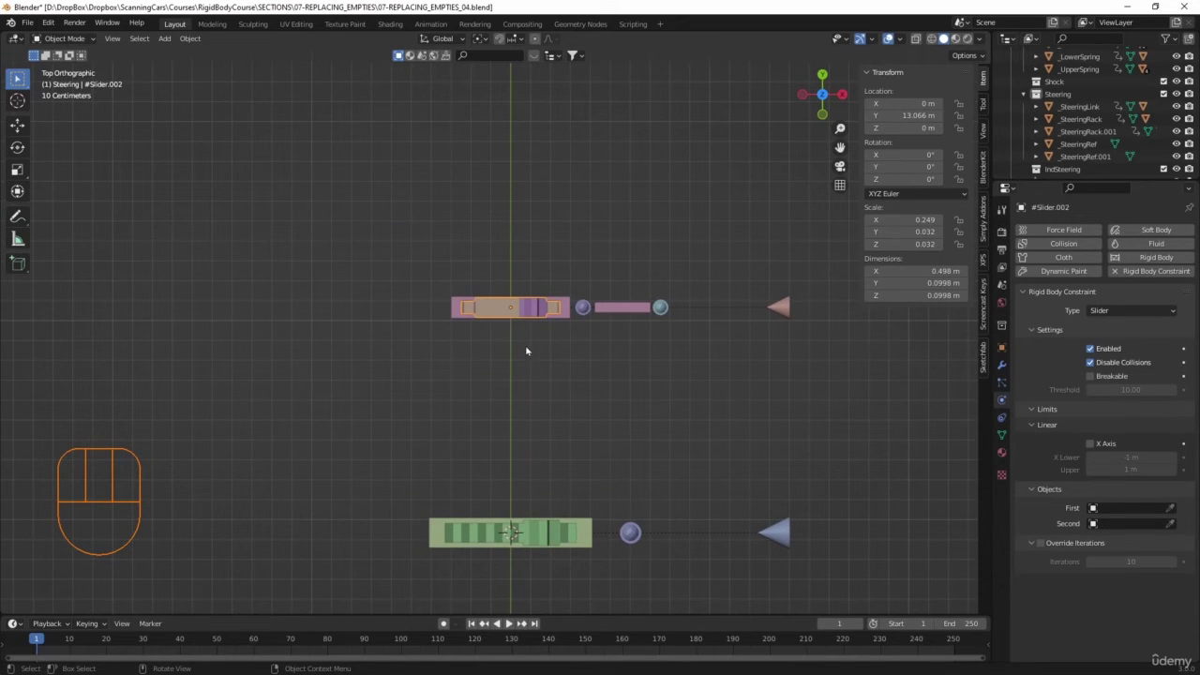
left_click(568, 317, "shift")
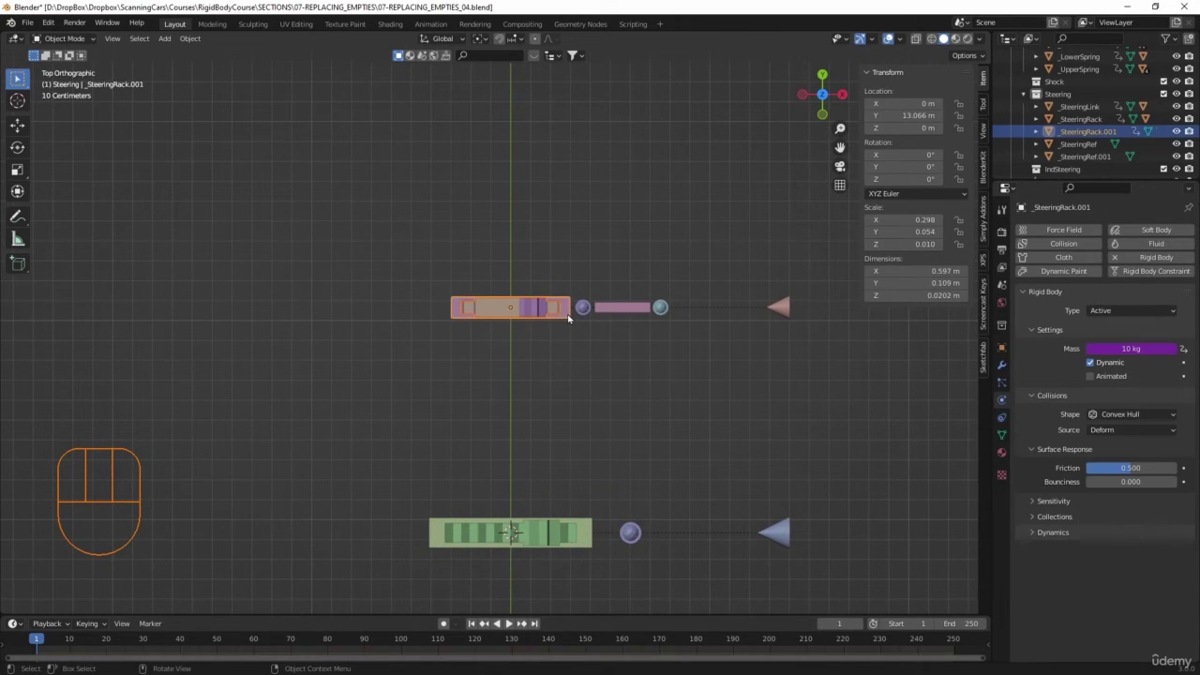
key("ctrl")
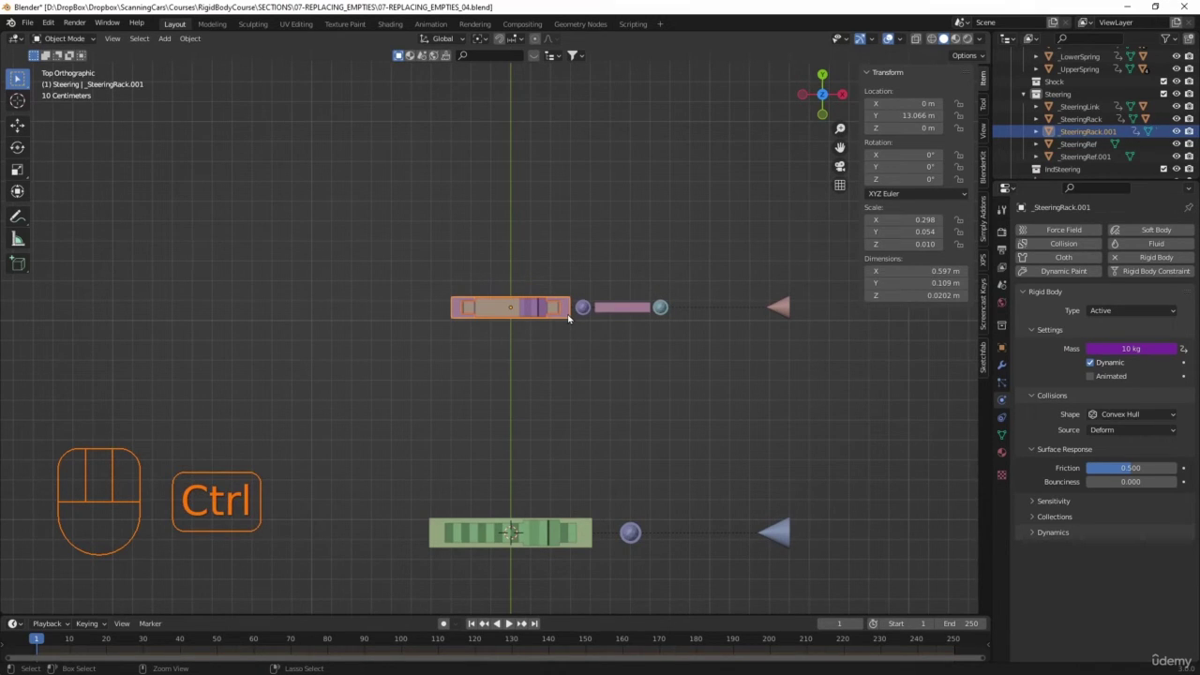
key("ctrl+p")
left_click(570, 313)
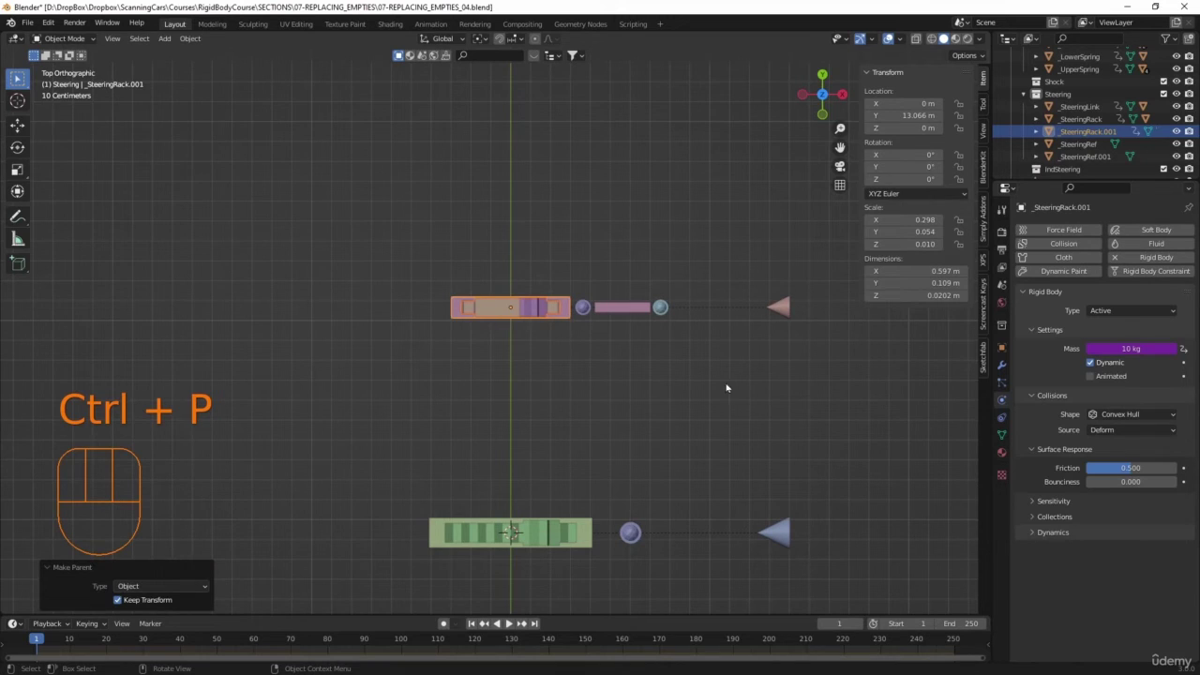
left_click(705, 410)
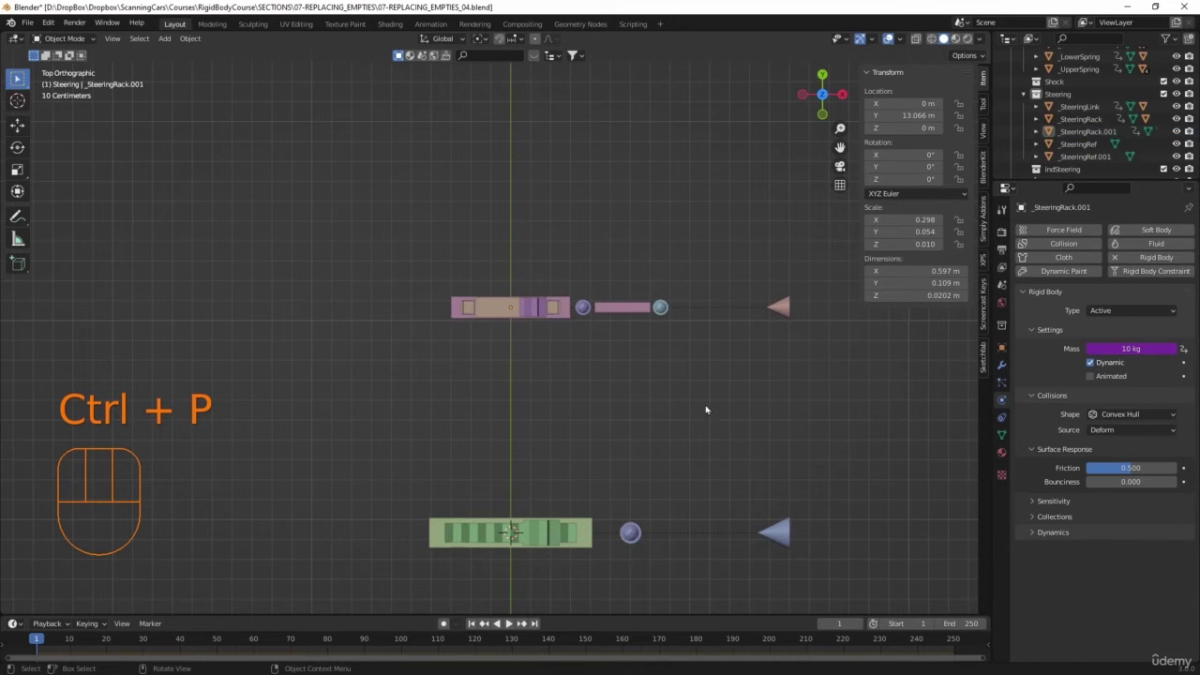
Step: Set _SteeringRack.001 as the second object of the slider constraint on the smaller steering assembly
left_click(486, 318)
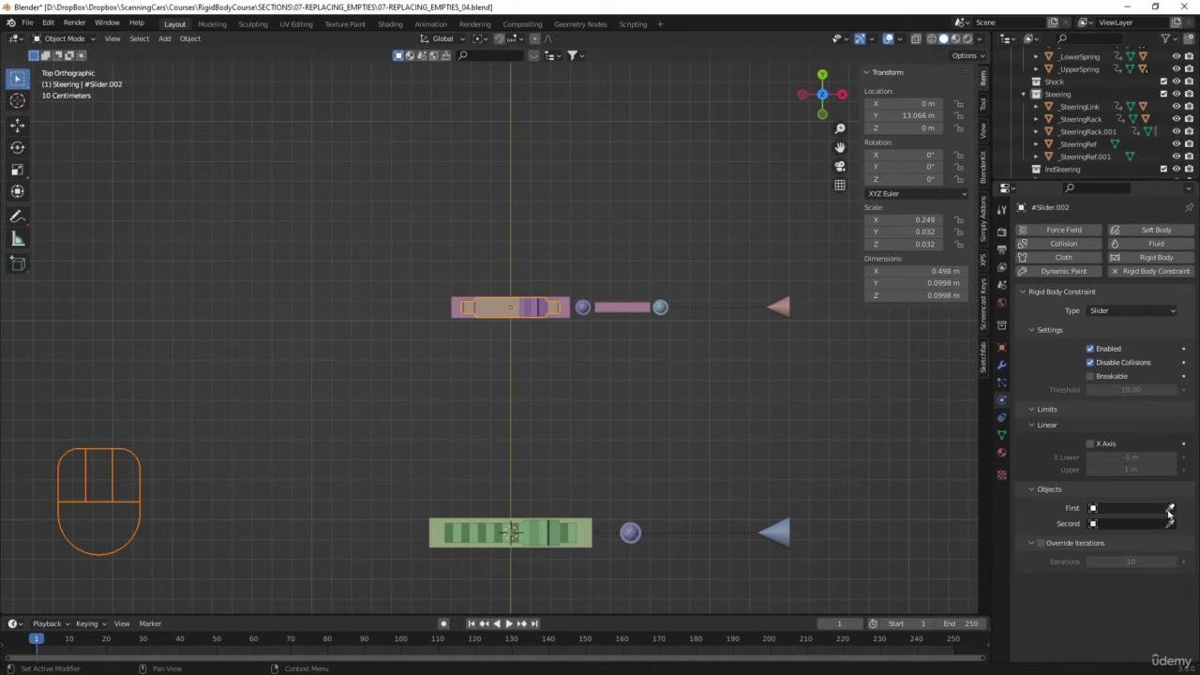
left_click(1168, 525)
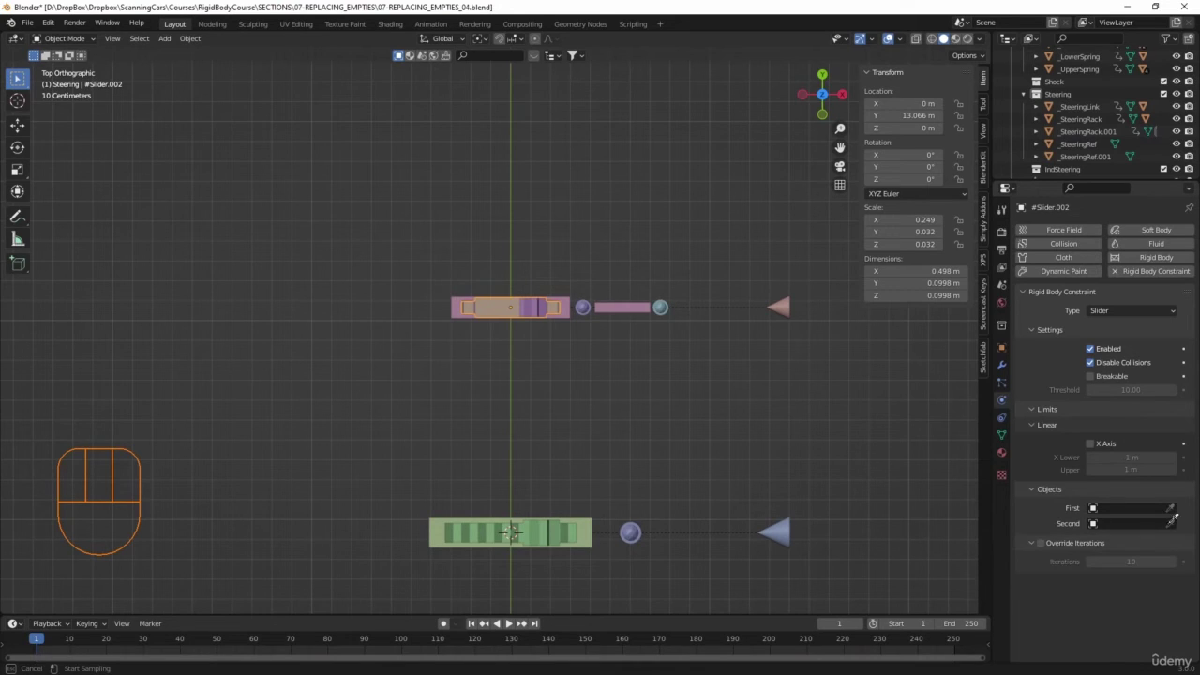
left_click(568, 306)
left_click(633, 411)
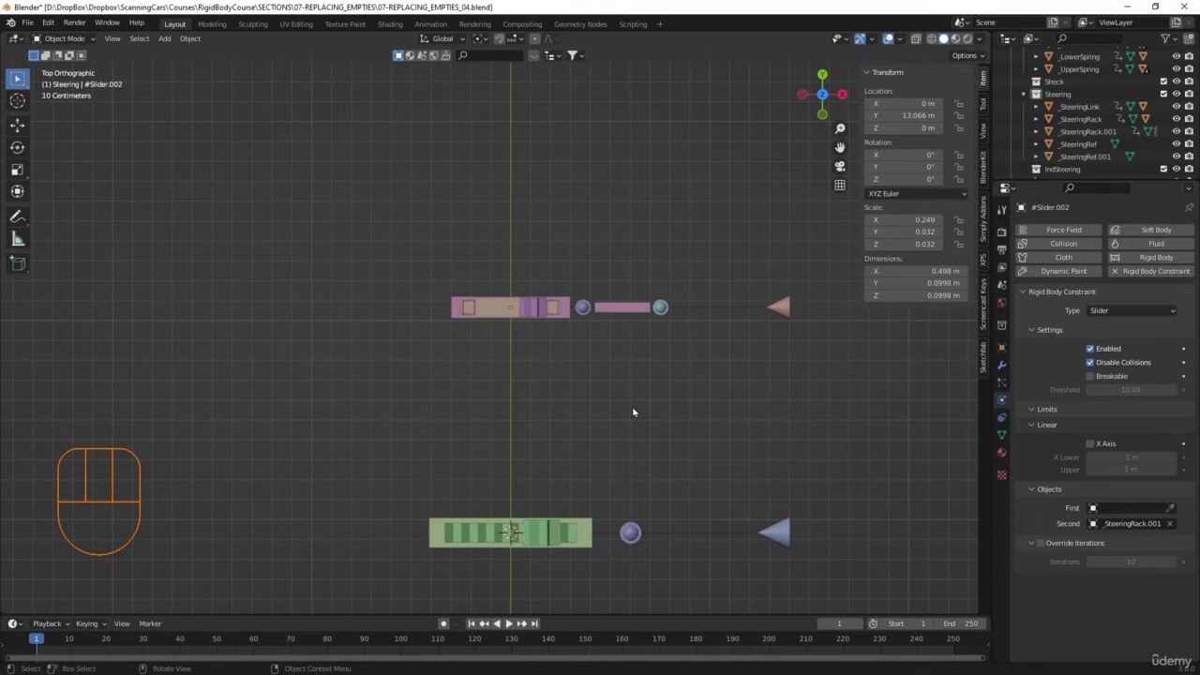
Step: Enable the linear X-axis limit on the shock spring's slider constraint #Slider.001
scroll(634, 414, "down", 3)
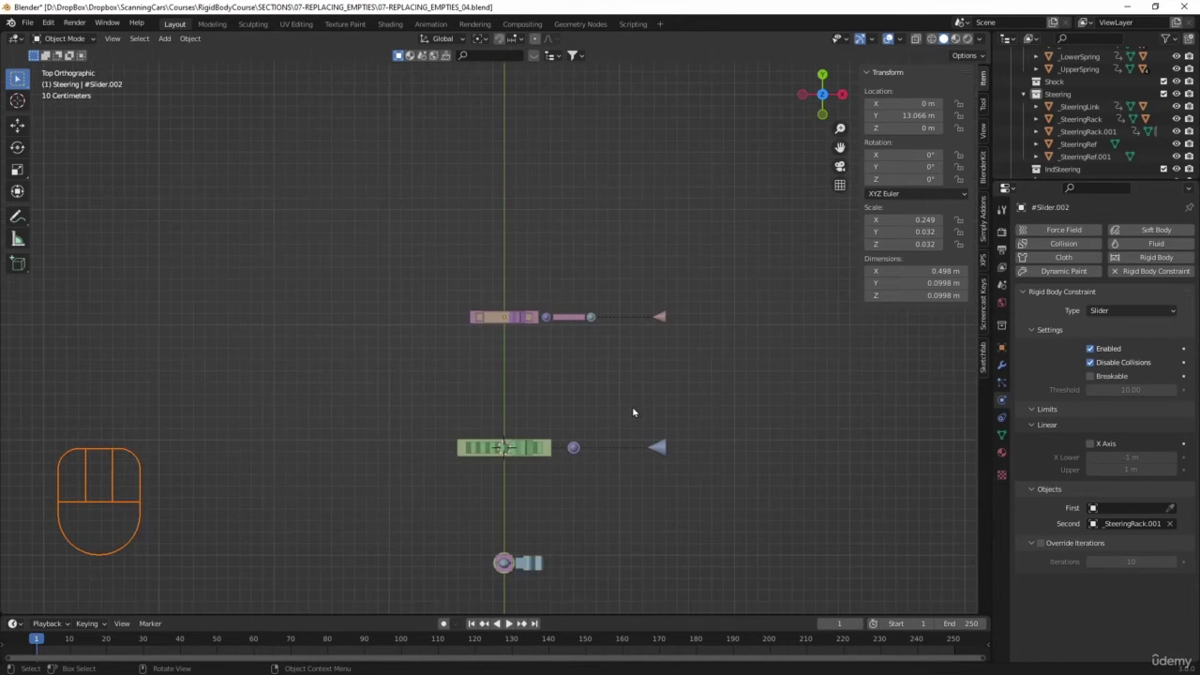
middle_click_drag(634, 414, 666, 369)
scroll(571, 477, "down", 2)
scroll(693, 392, "down", 1)
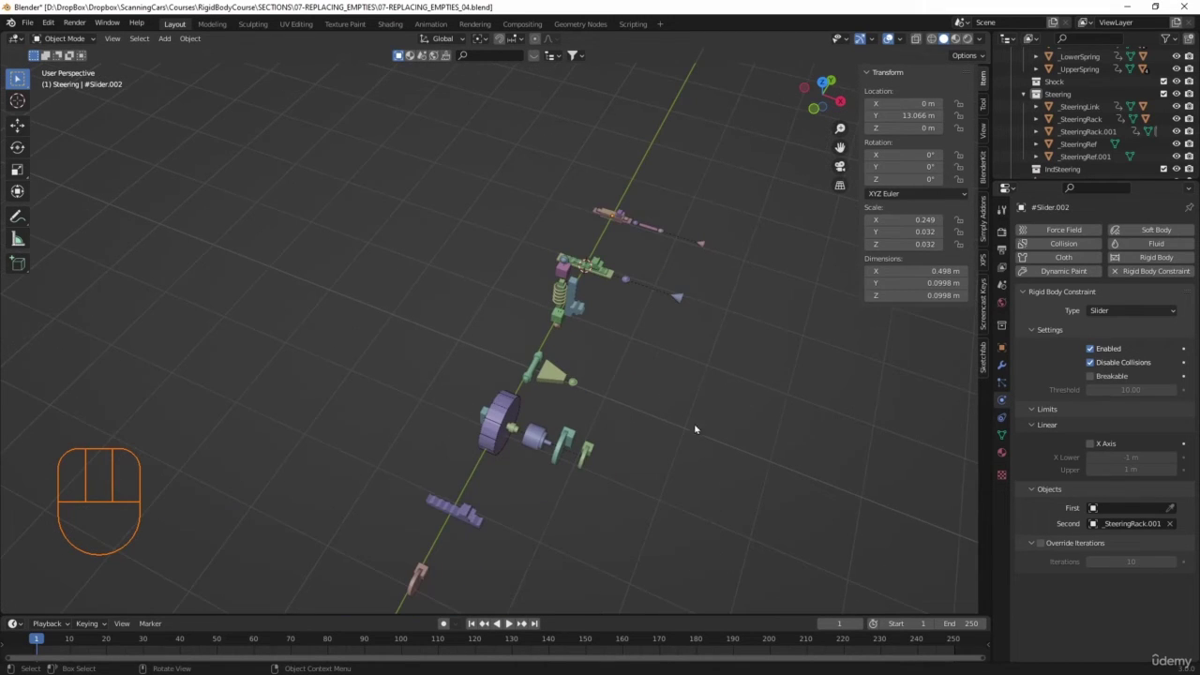
middle_click_drag(639, 478, 550, 301)
scroll(550, 301, "up", 2)
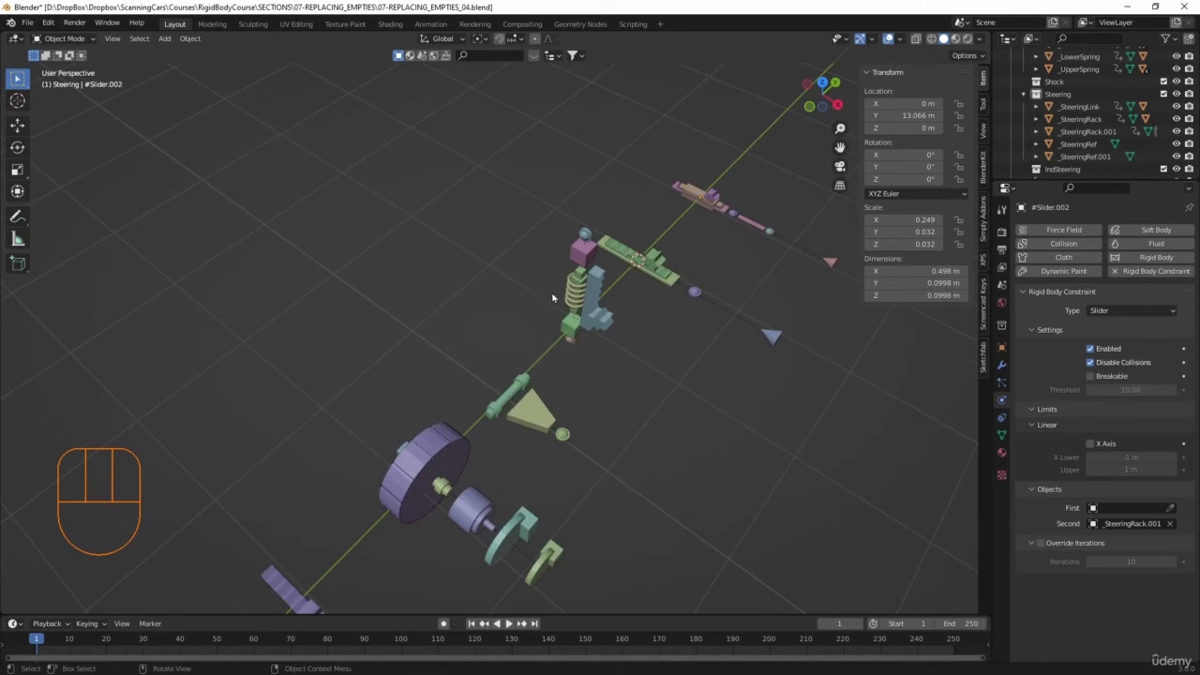
left_click(581, 281)
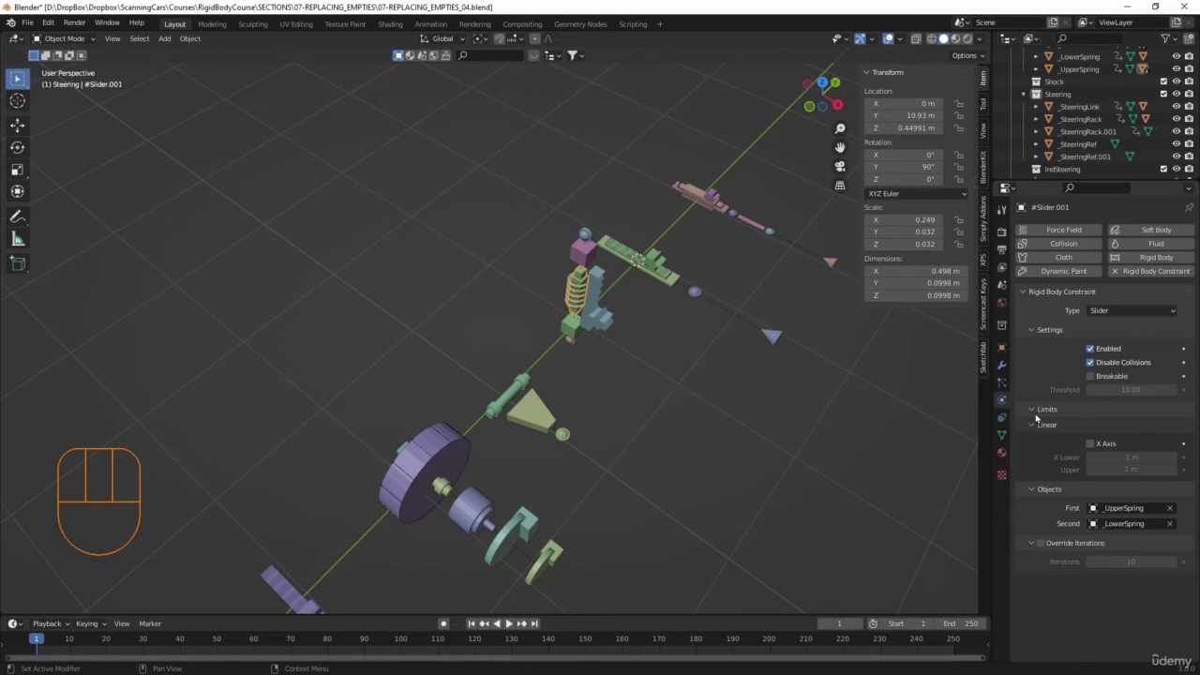
left_click(1089, 444)
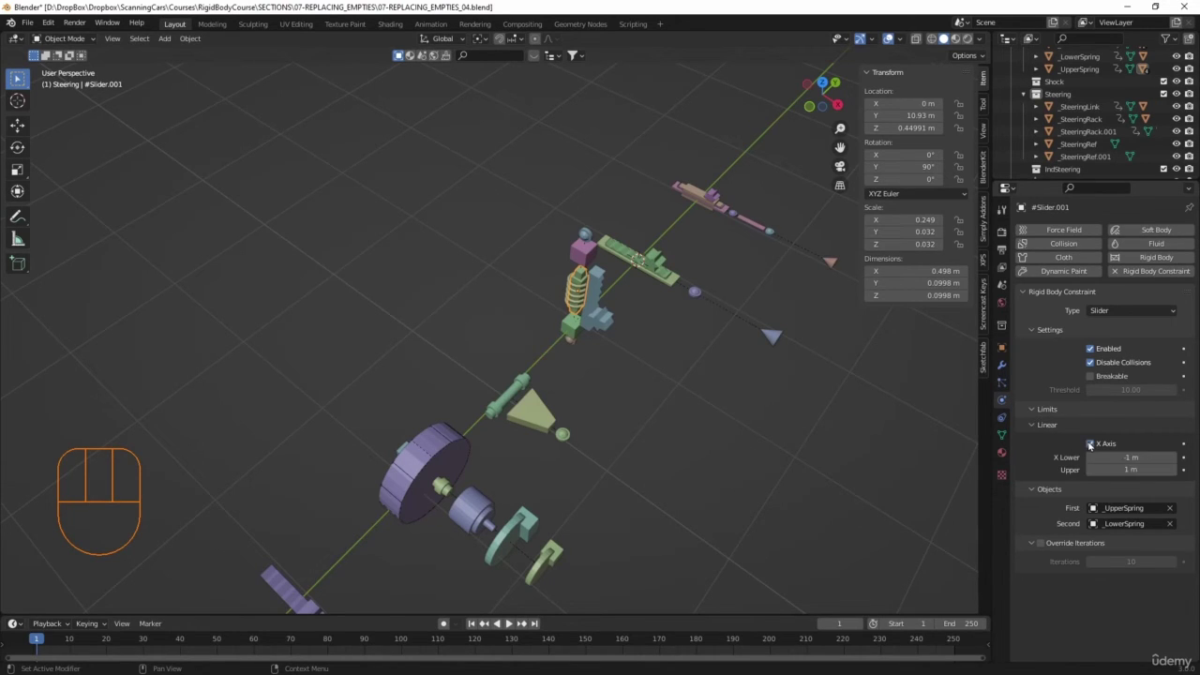
Step: Add a driver to the slider's lower X limit with the scripted expression var
right_click(1095, 458)
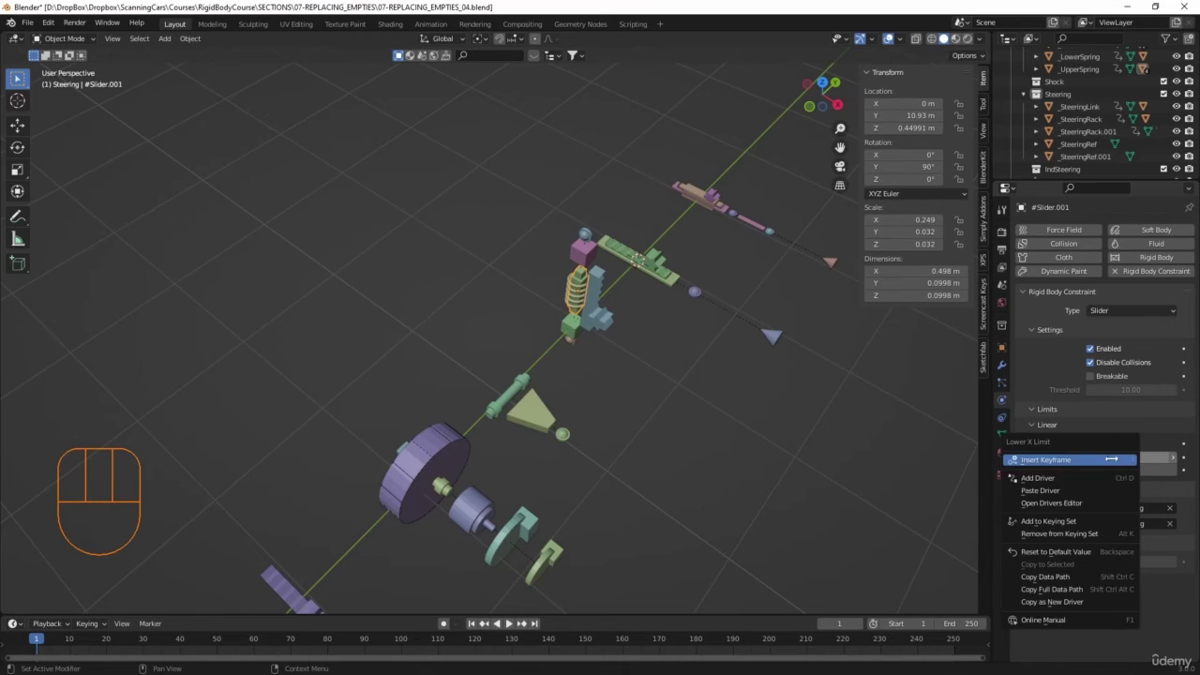
left_click(1073, 479)
left_click(1069, 482)
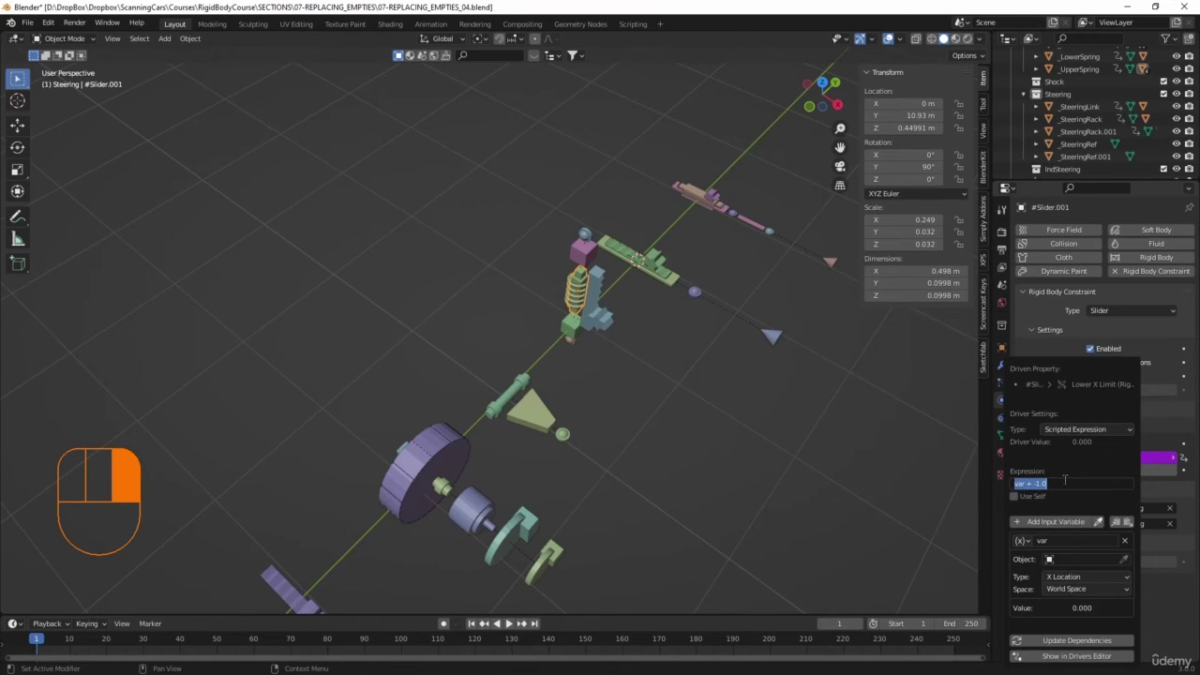
type("var")
key("Return")
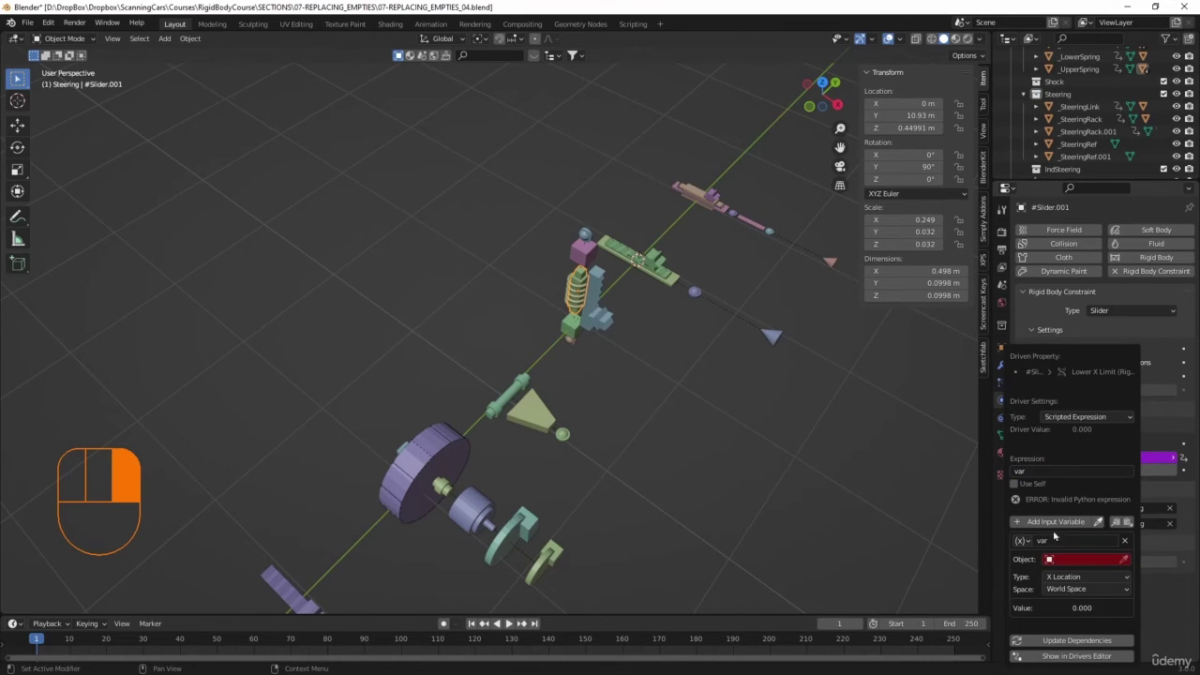
Step: Make the lower limit driver's variable a single property taken from the __Subframe object
left_click(1022, 541)
left_click(1033, 555)
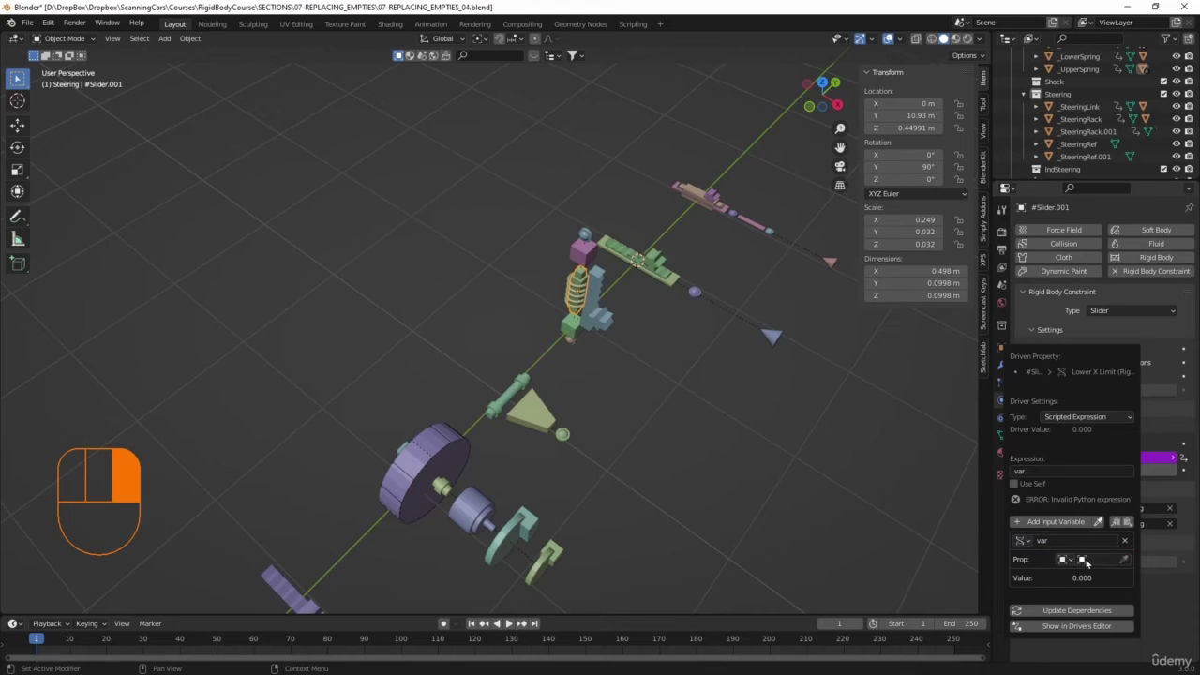
left_click(1088, 560)
scroll(1109, 486, "down", 10)
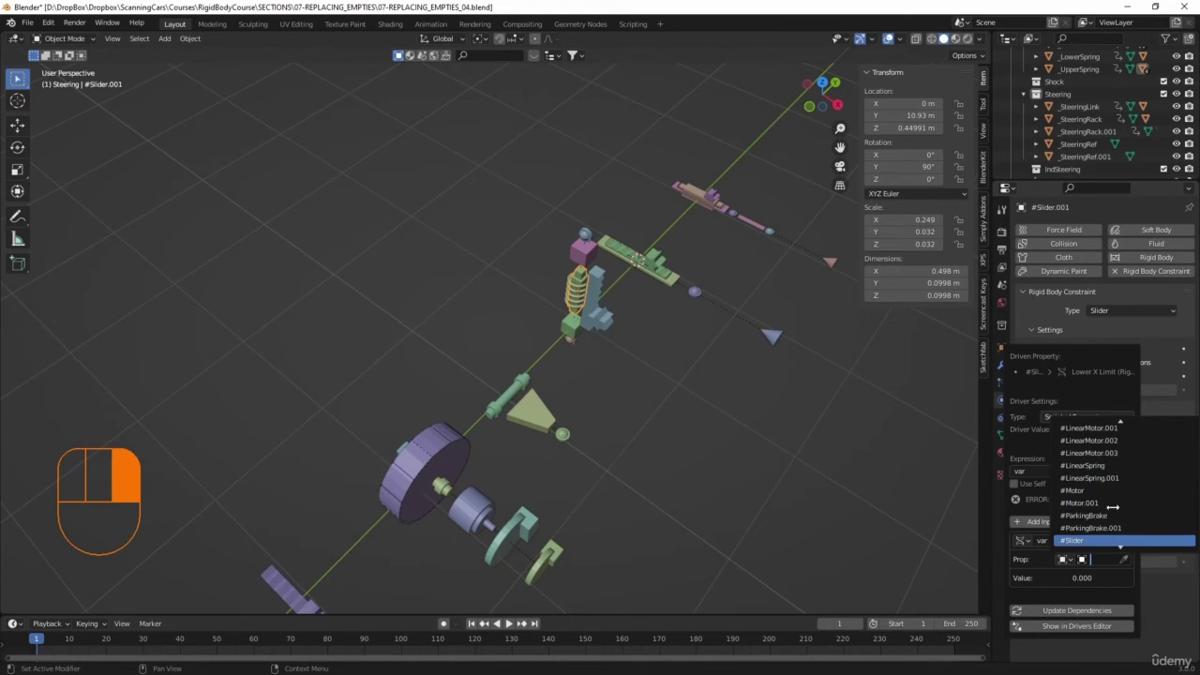
left_click(1083, 491)
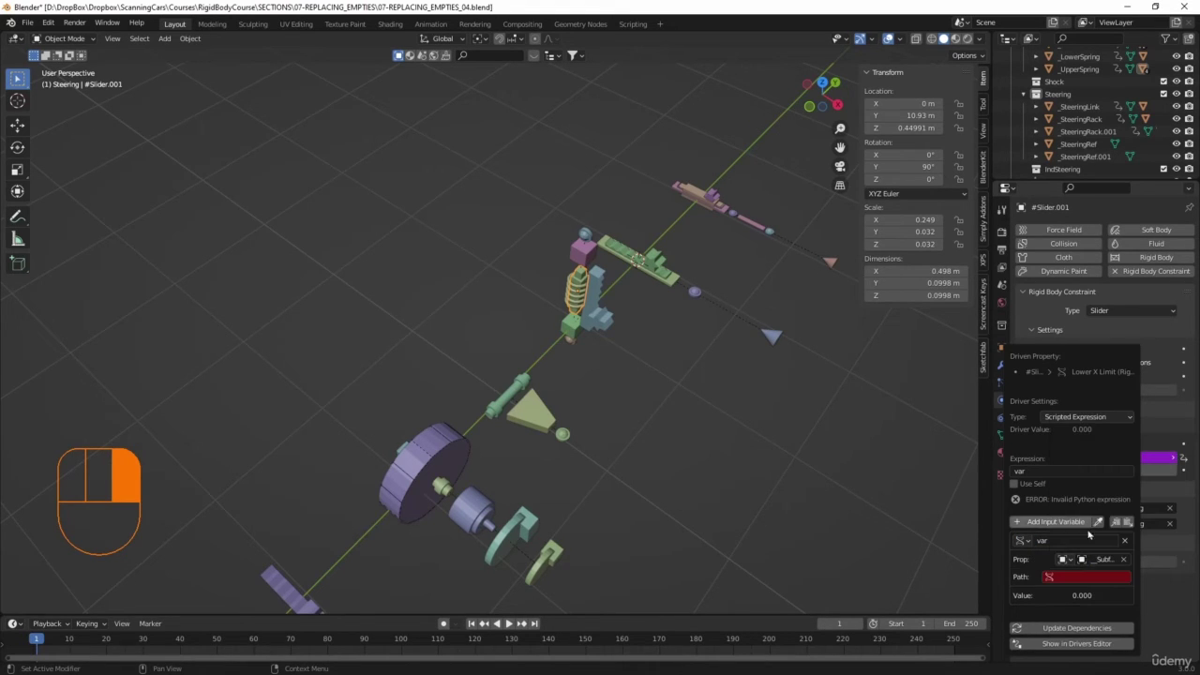
Step: Set the driver variable's property path to ["ShockTravel"]
left_click(1062, 576)
type("[")
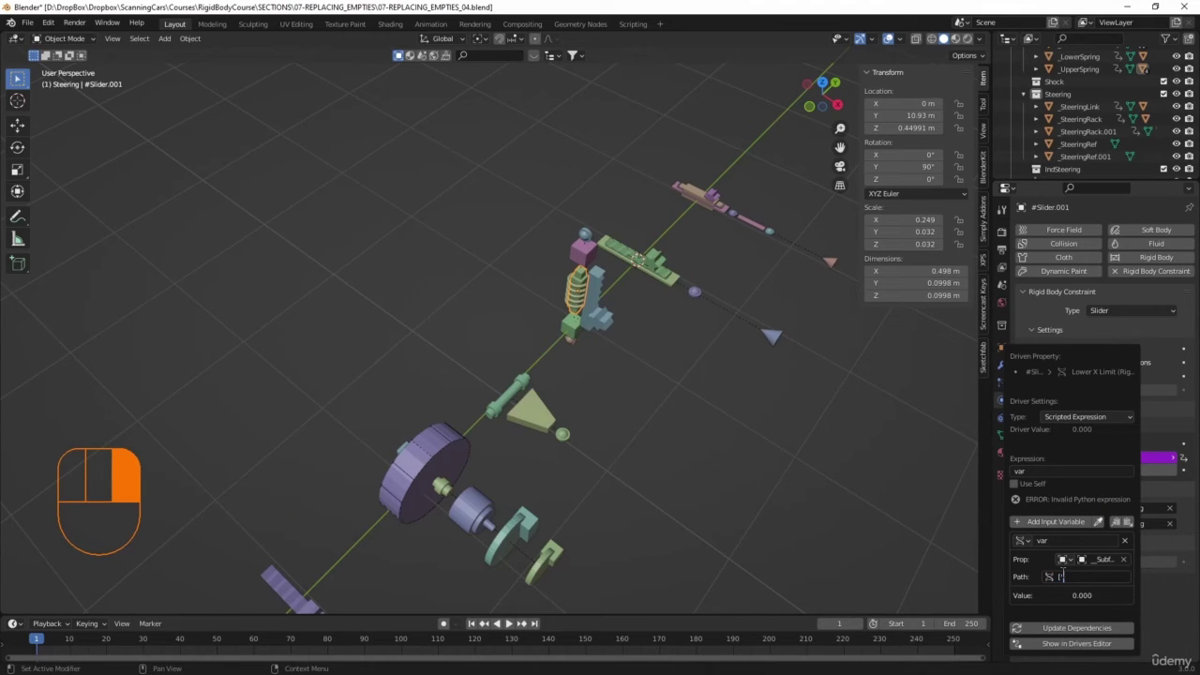
type("\"Shock")
key("BackSpace")
key("BackSpace")
type("ckTravel")
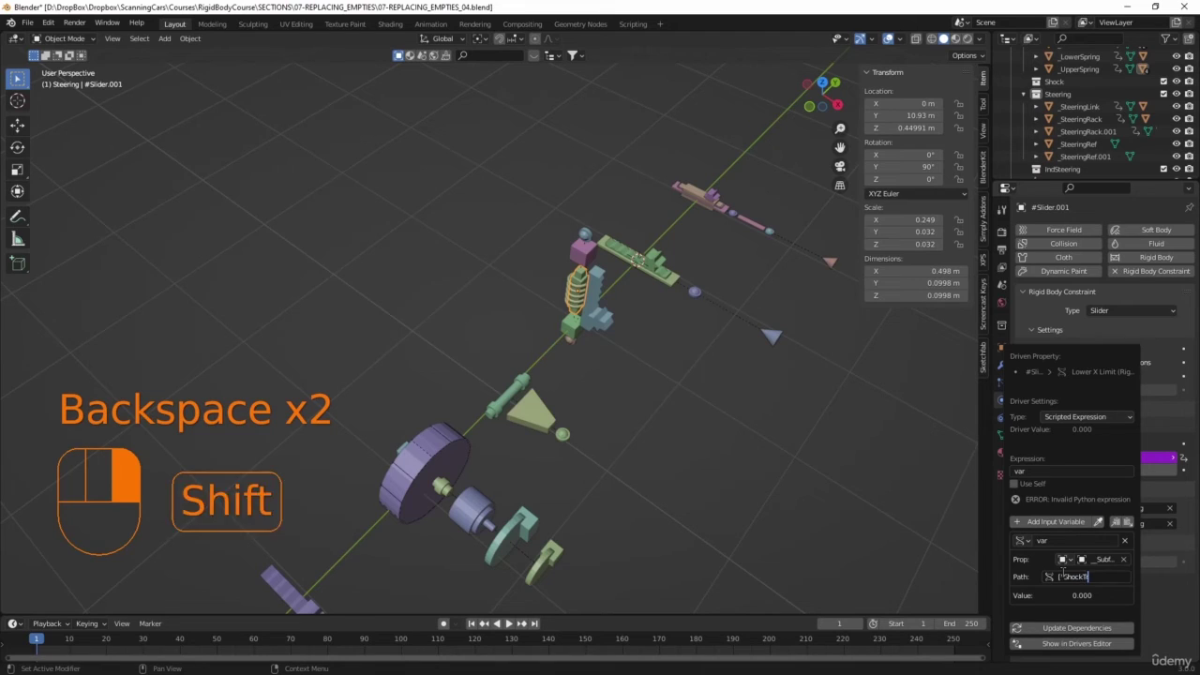
type("\"")
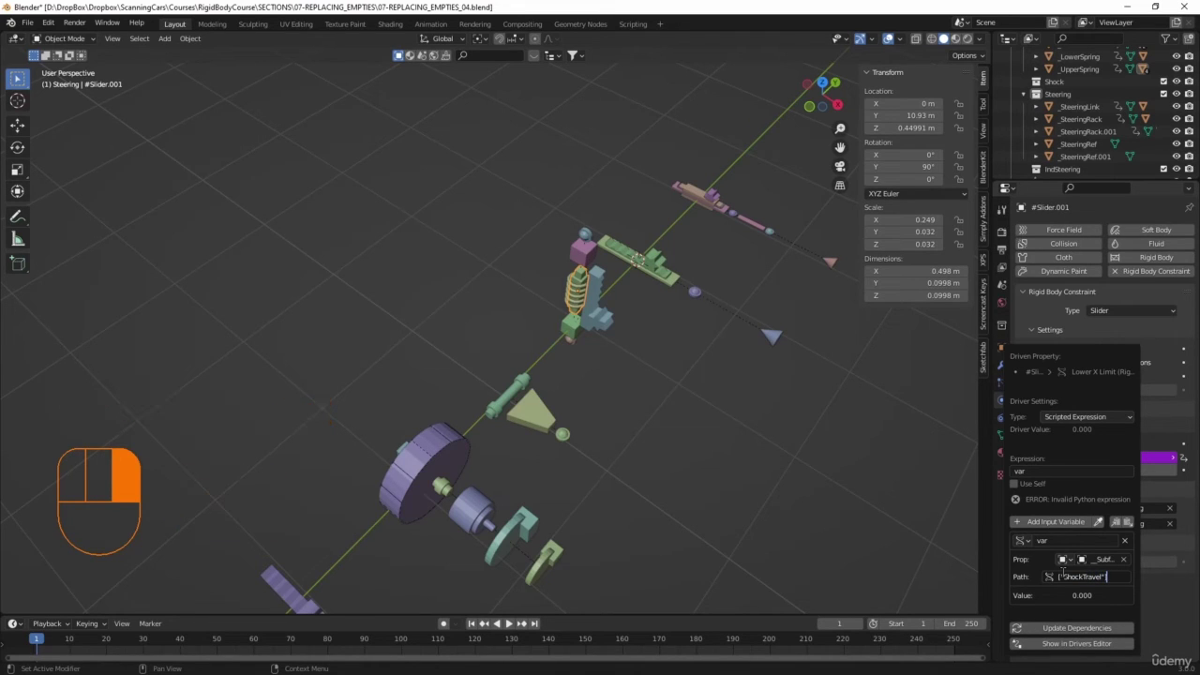
type("]")
key("Return")
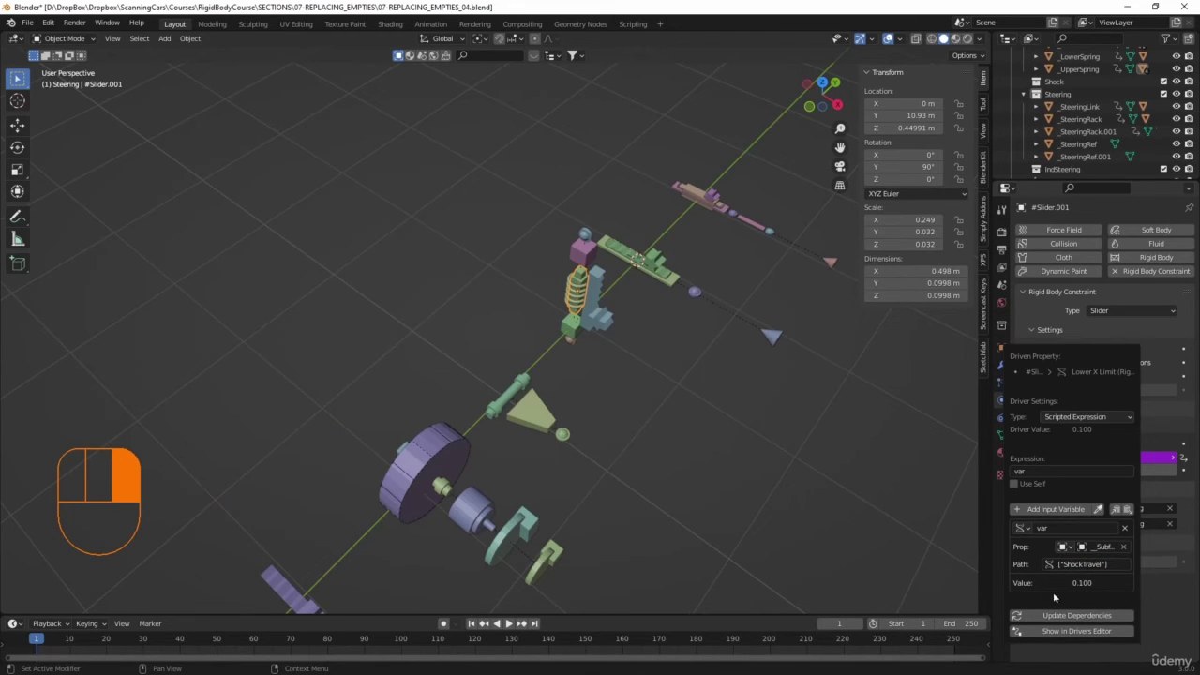
Step: Change the lower X limit's driver expression to -var
left_click(1014, 471)
type("-var")
key("Return")
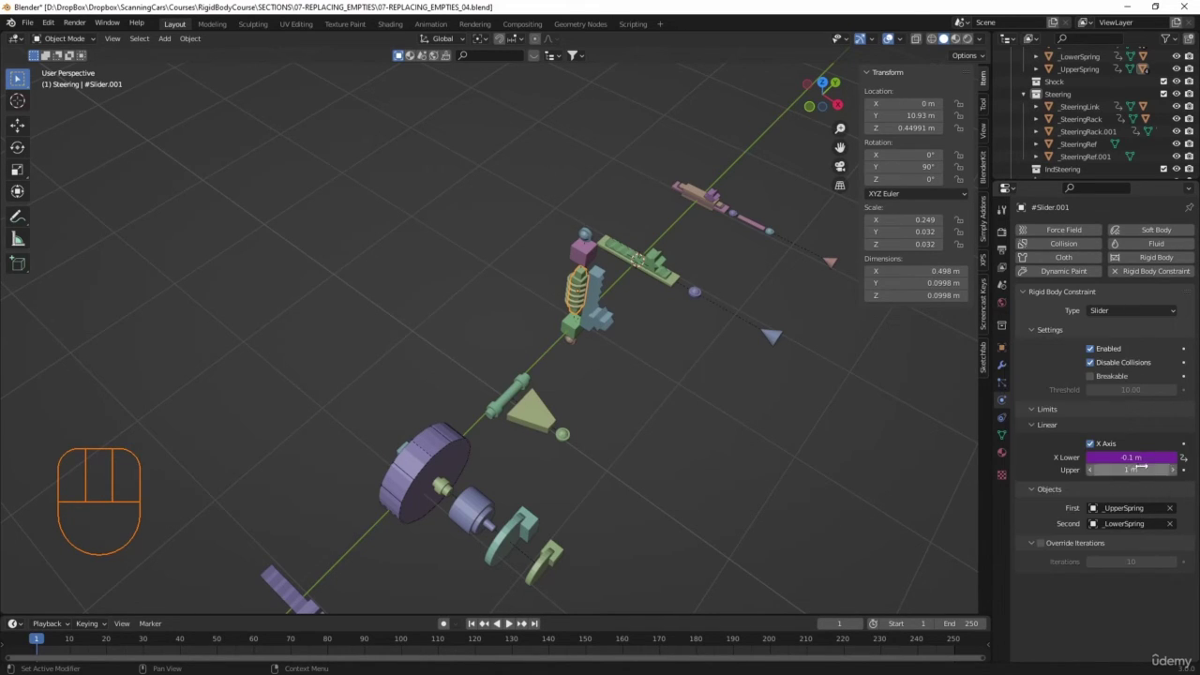
Step: Copy the lower X limit's driver to the upper limit and set its expression to var
right_click_drag(1142, 467, 1078, 504)
right_click(1120, 469)
left_click(1095, 471)
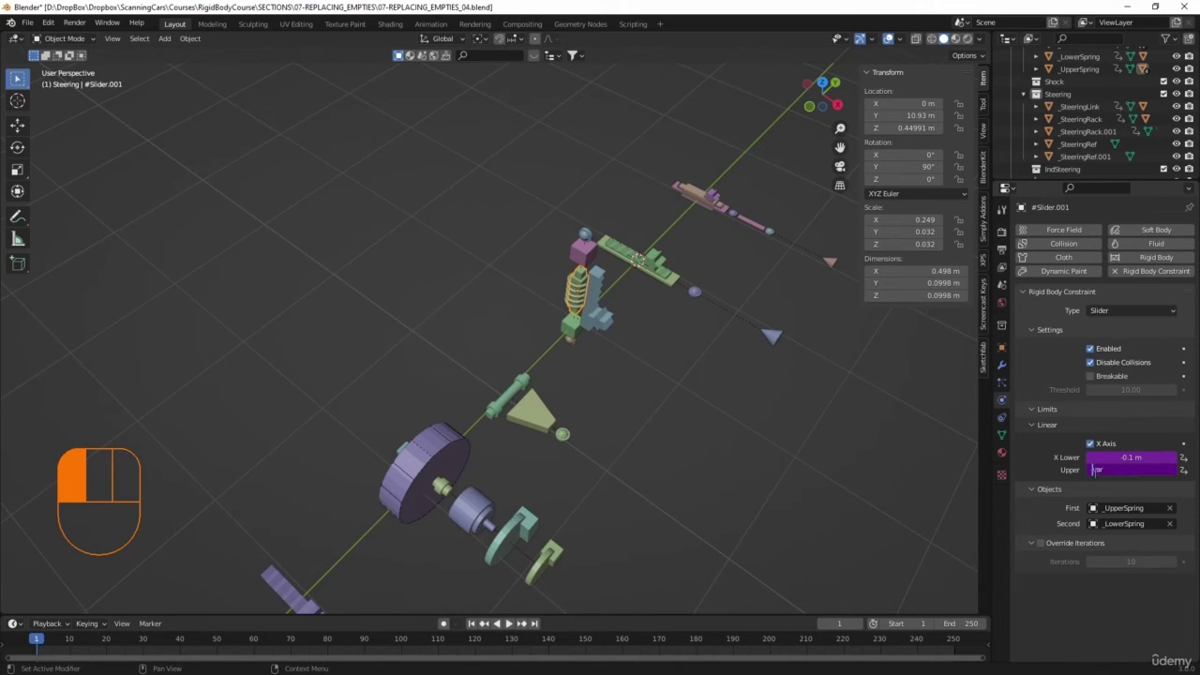
left_click(1151, 492)
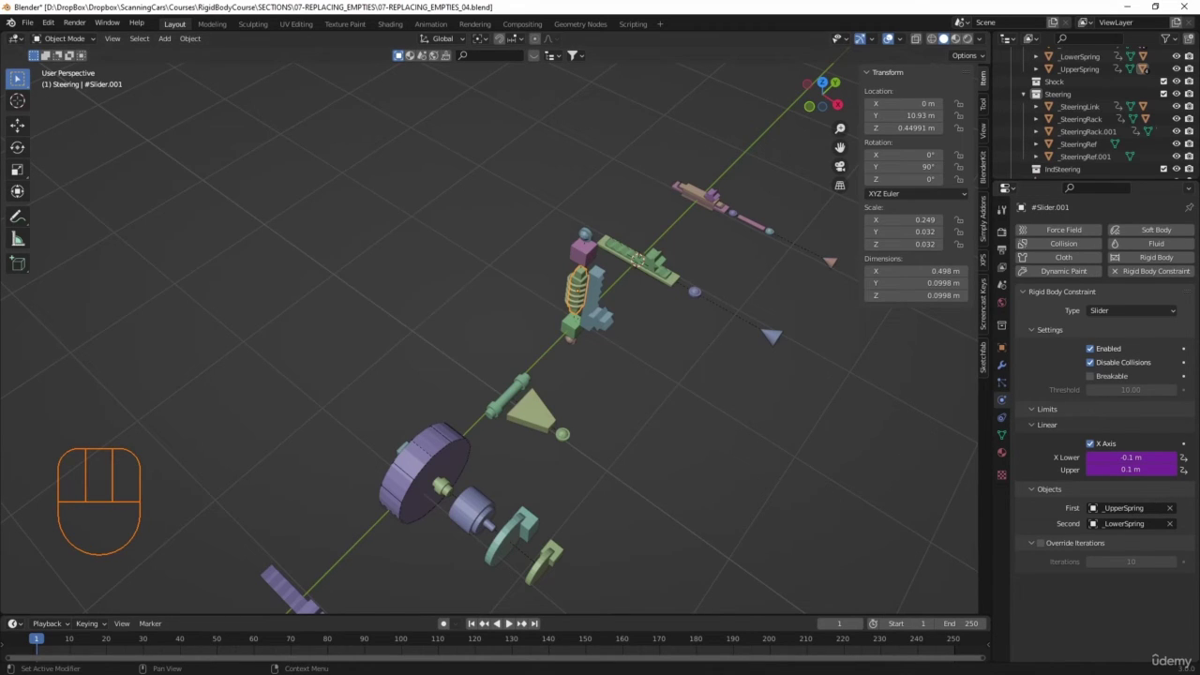
Step: Add a driver to the linear target velocity of the shock's #LinearMotor.001 with the expression 10000 if Preload > 0 else -10000
left_click(572, 306)
left_click(580, 279)
left_click(598, 313)
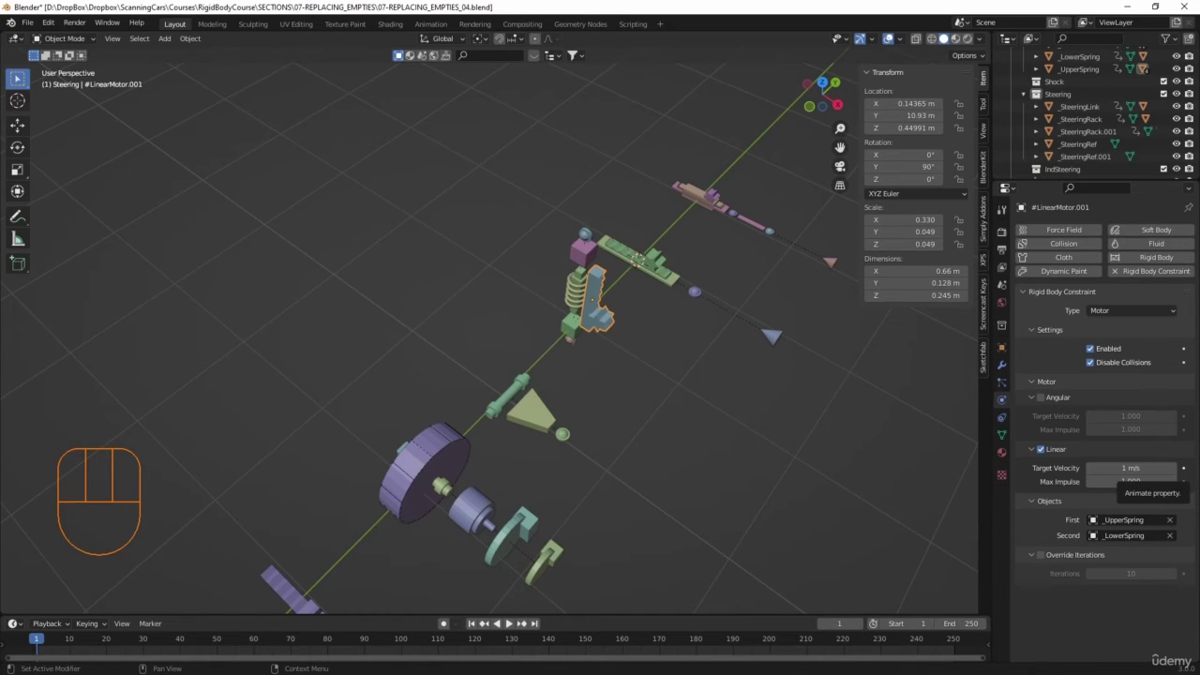
left_click(1117, 465)
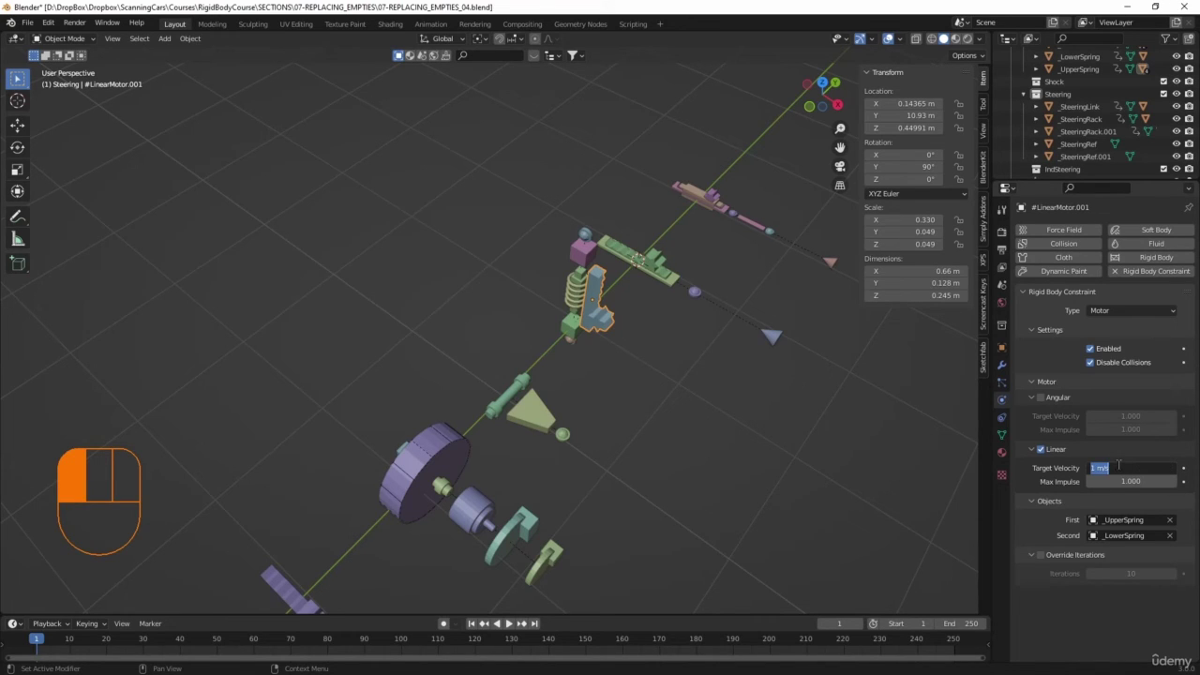
key("Return")
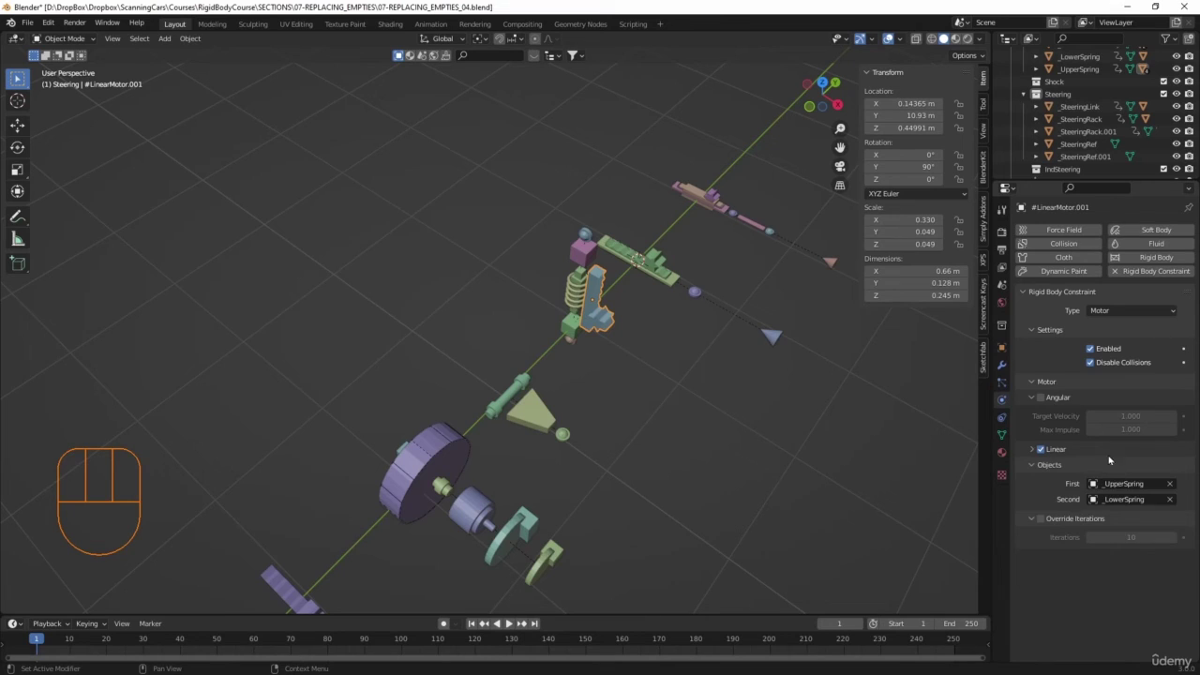
right_click(1124, 466)
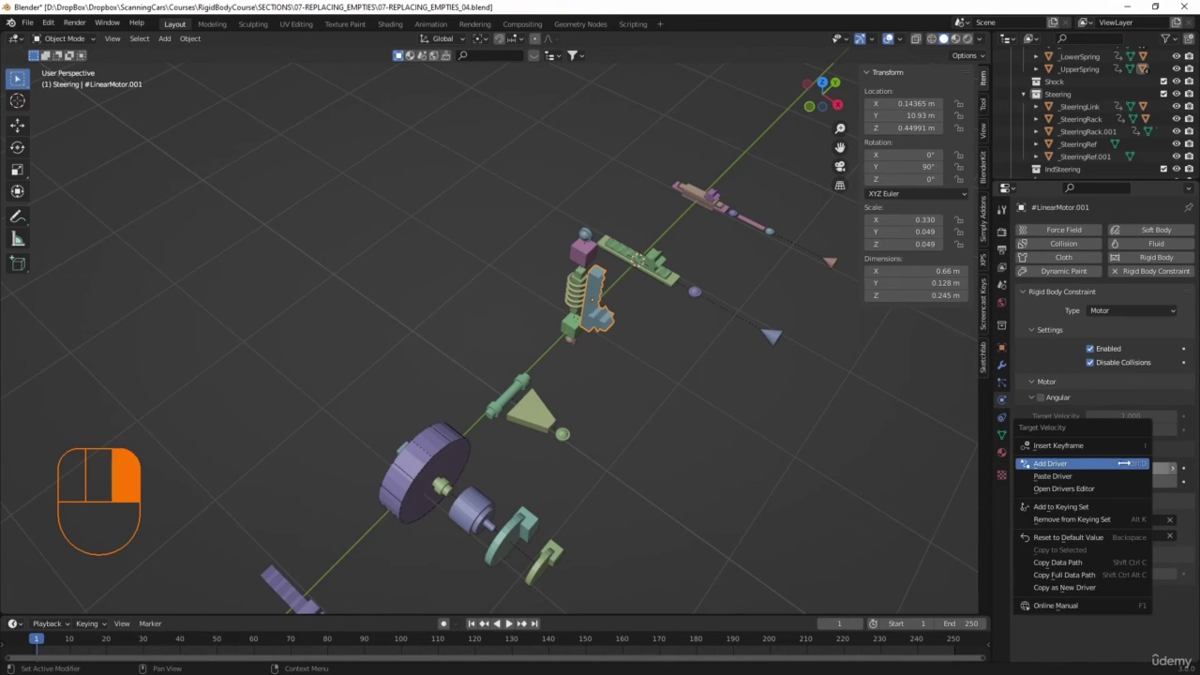
left_click(1074, 466)
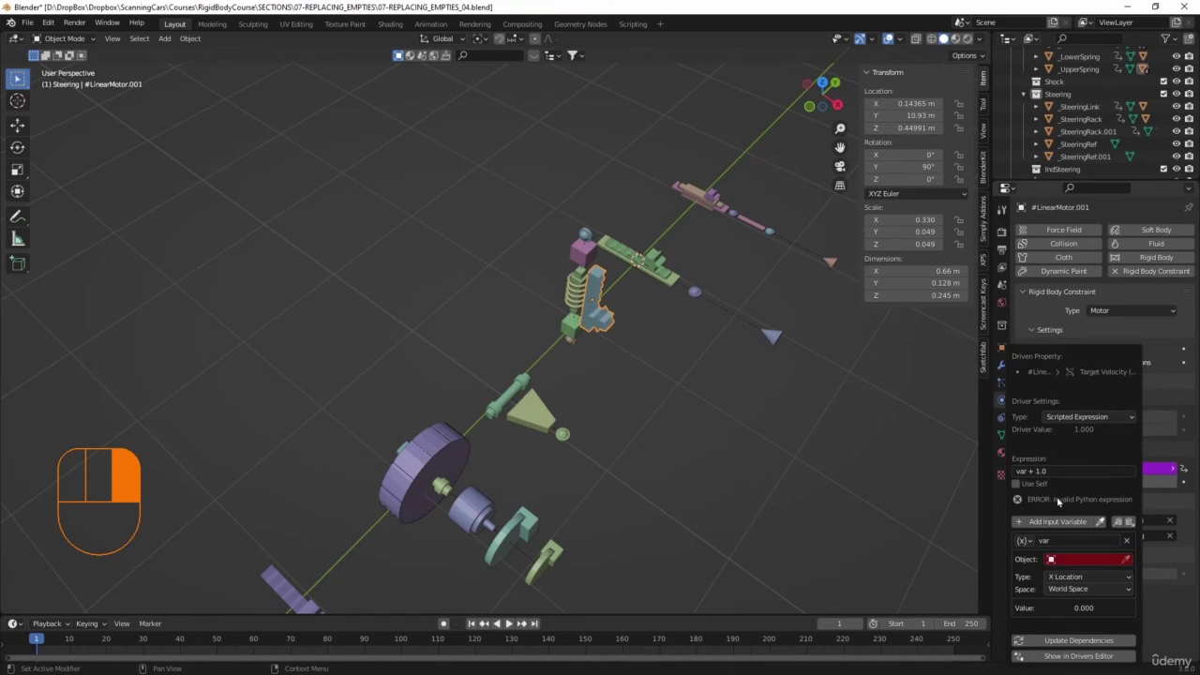
left_click(1059, 470)
type("10000 if Pressed >")
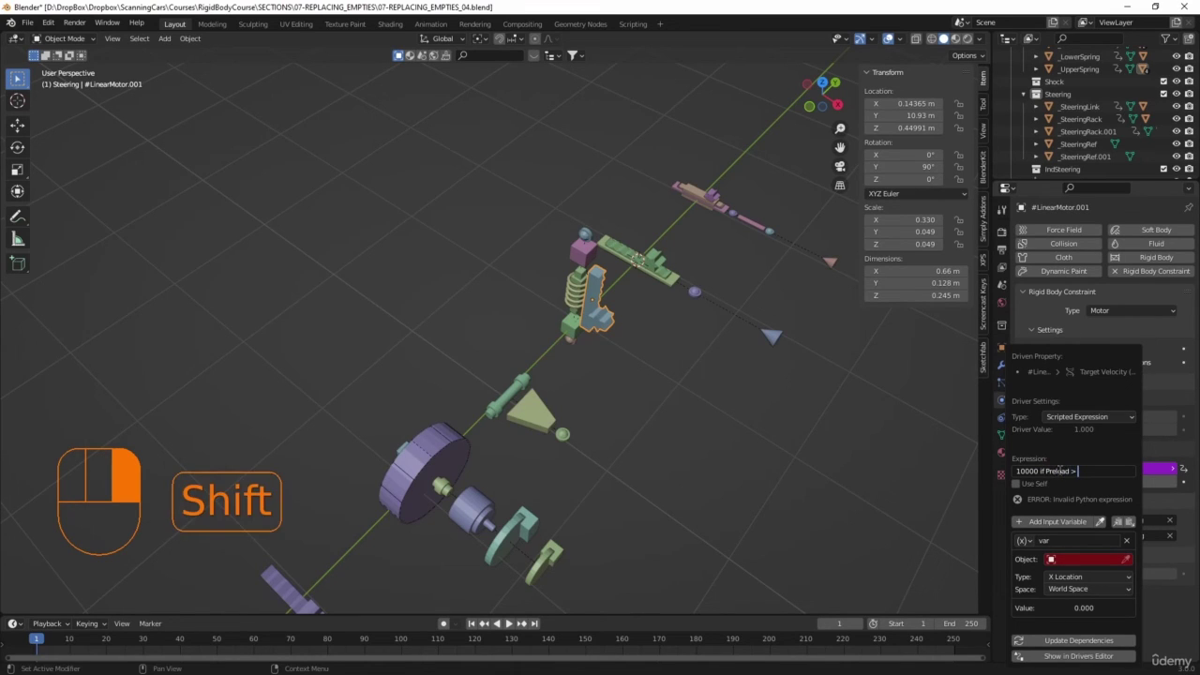
type(" 0 else")
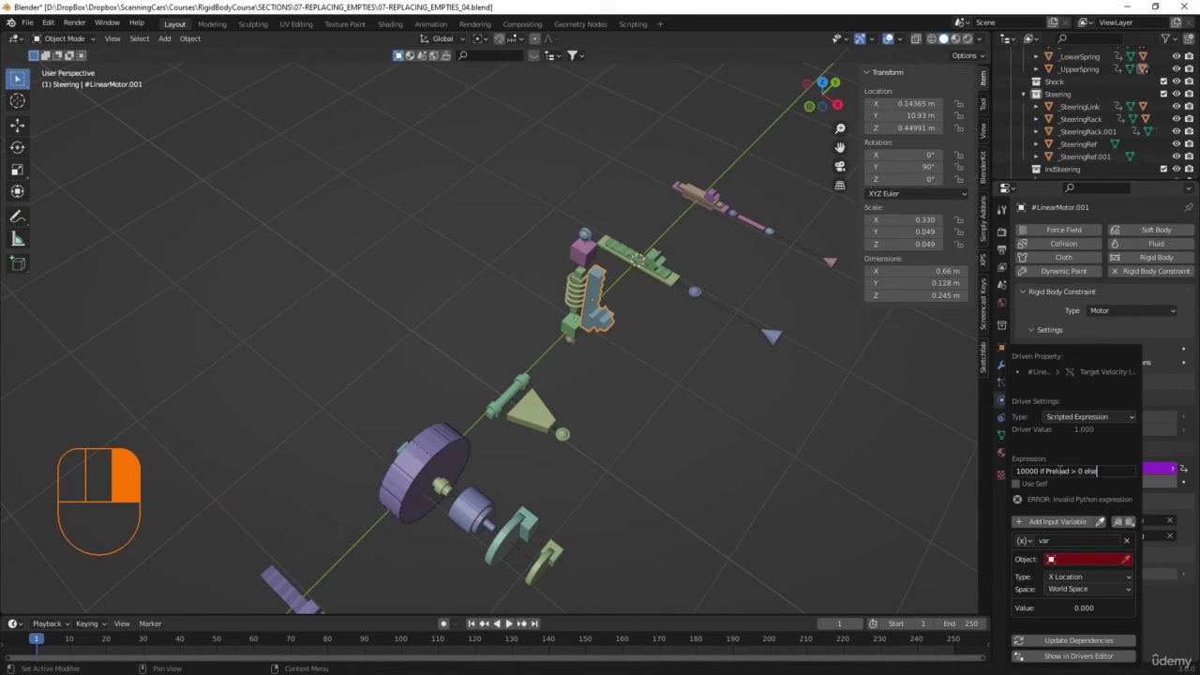
type(" -10000")
key("Return")
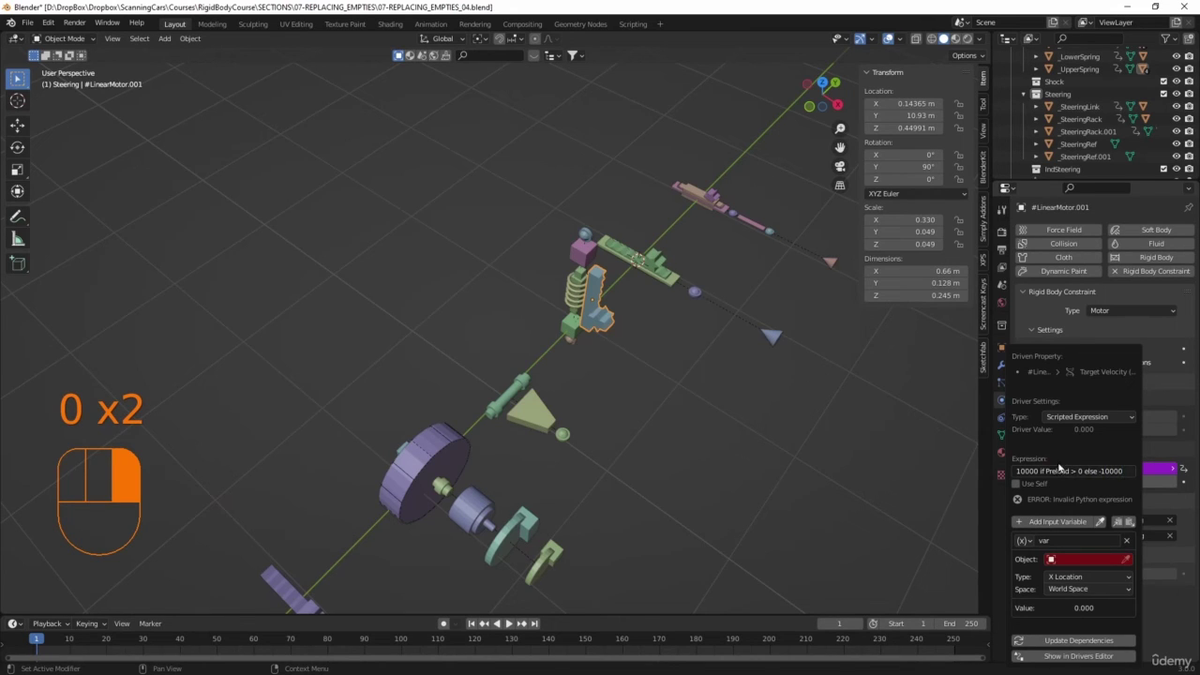
Step: Name the target velocity driver's input variable Preload and set its object to __Subframe
left_click(1044, 540)
type("Preload")
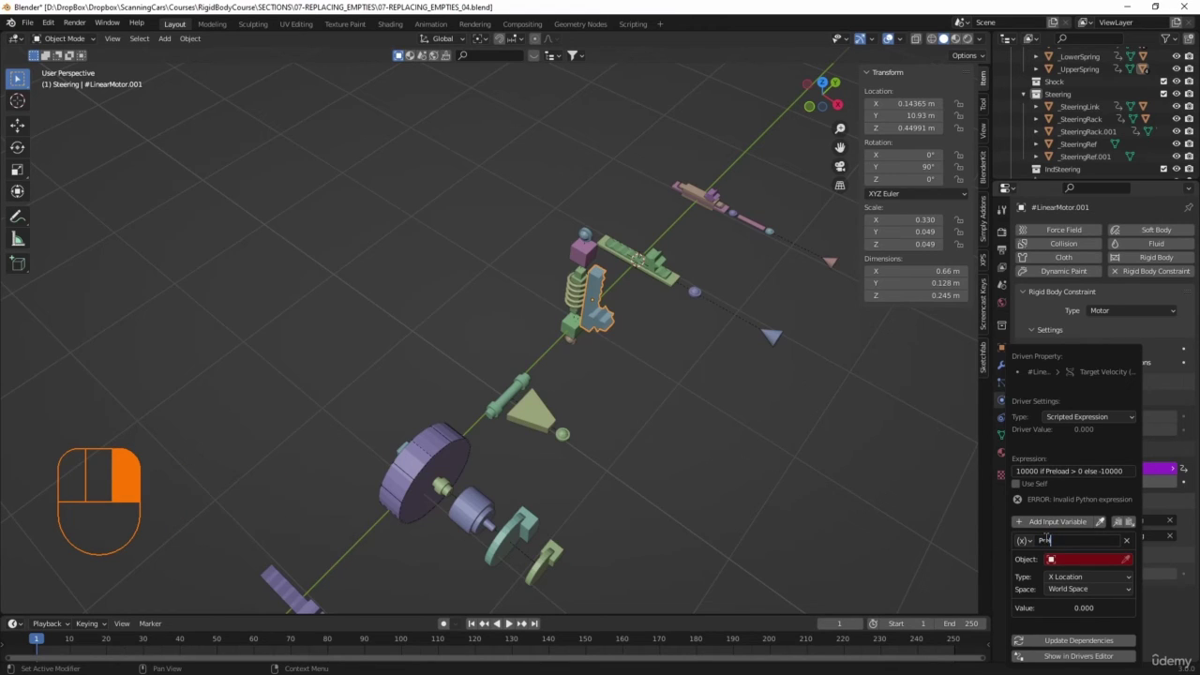
left_click(1064, 560)
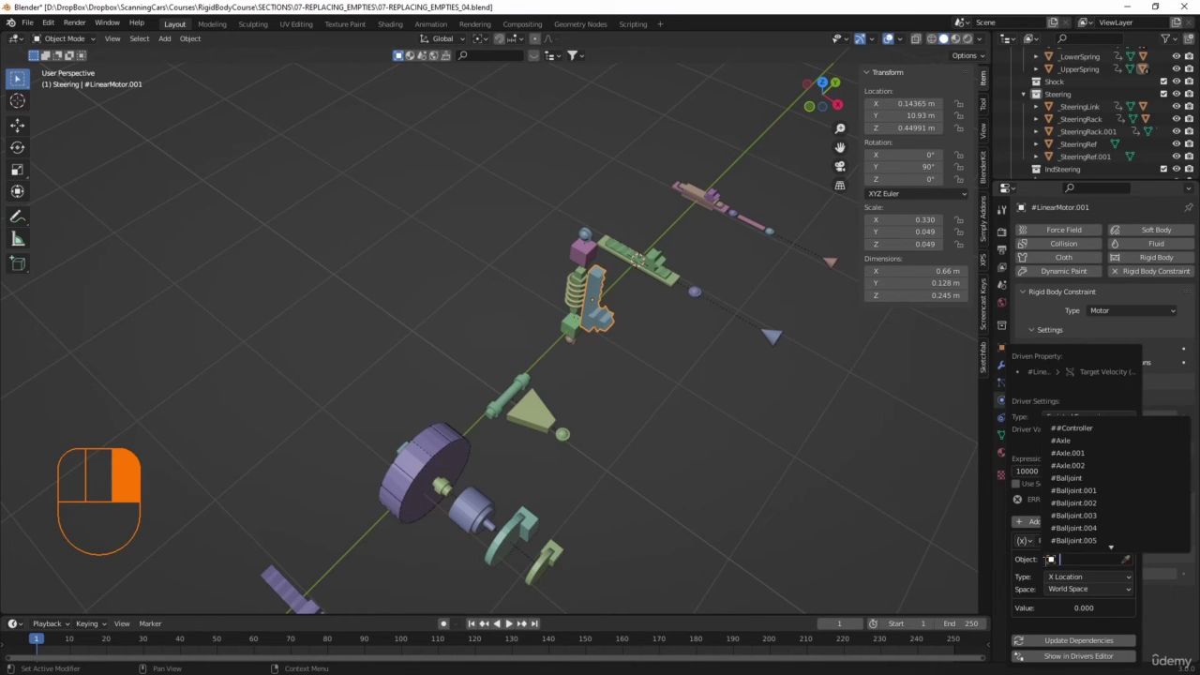
scroll(1094, 483, "down", 20)
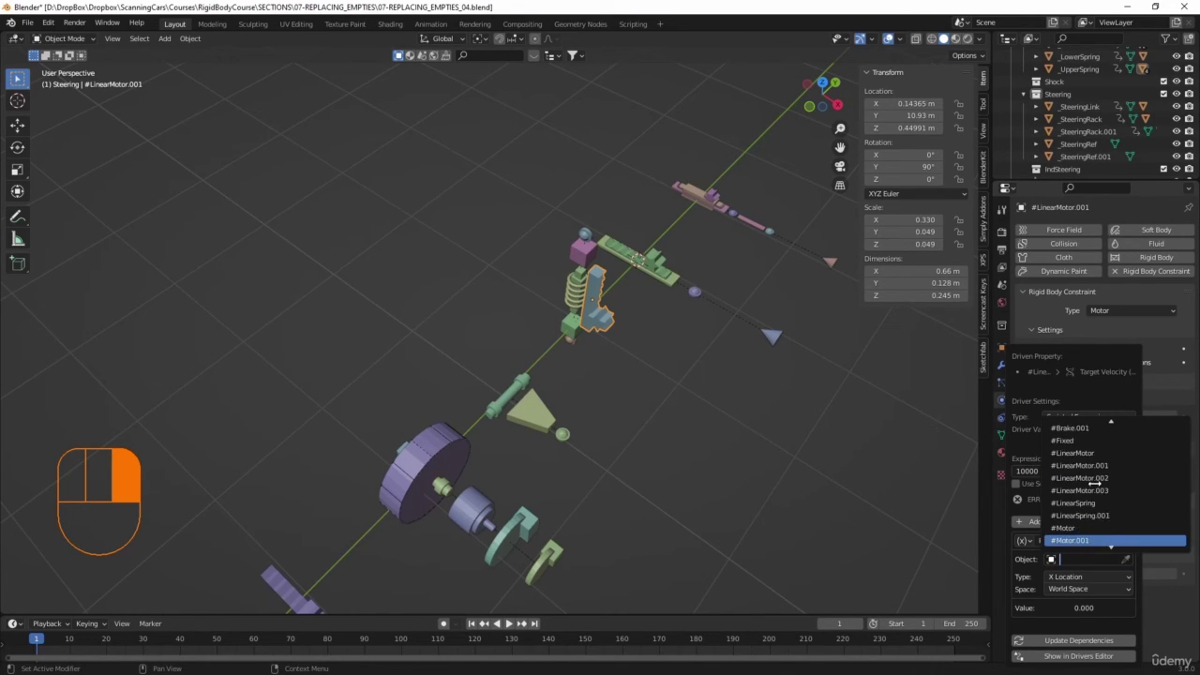
scroll(1094, 482, "down", 3)
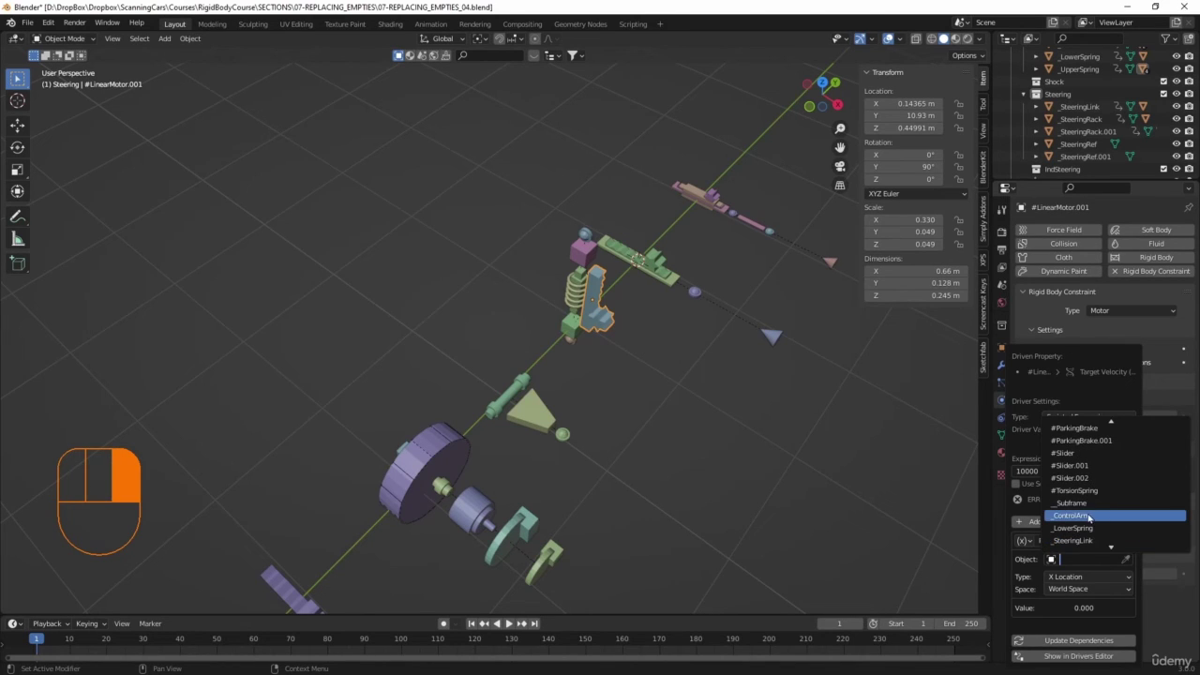
left_click(1088, 512)
Step: Change the Preload variable to a Single Property with the path ["Preload"] and re-evaluate the driver expression
left_click(1023, 540)
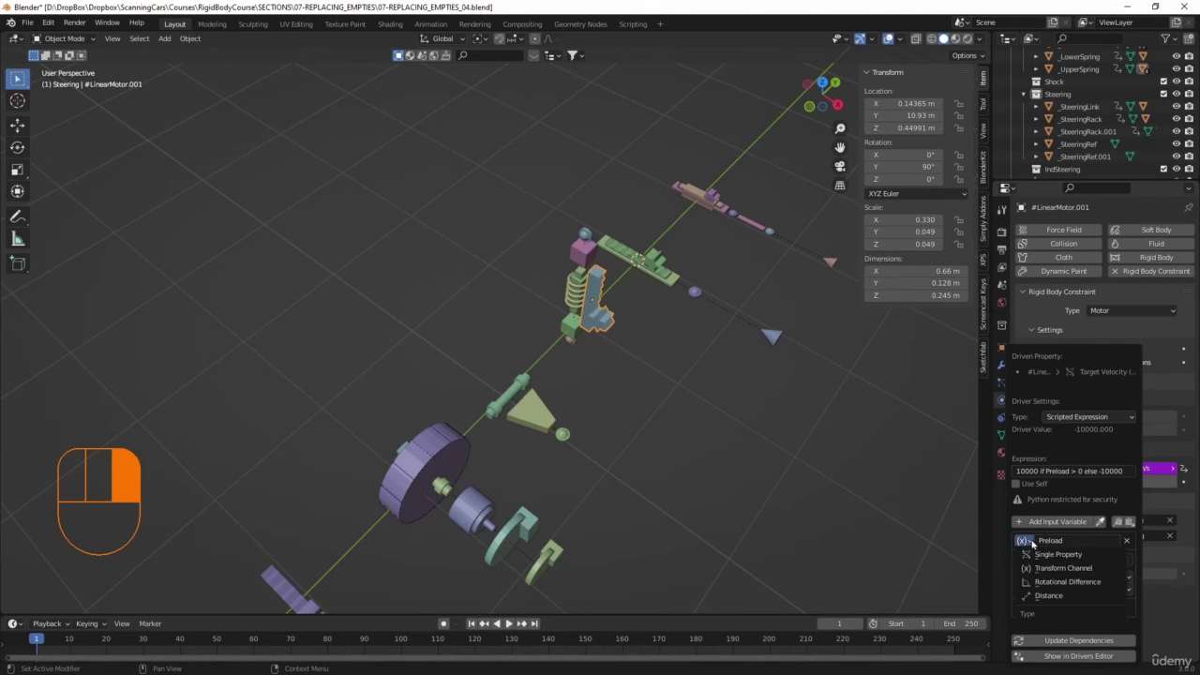
left_click(1045, 552)
left_click(1078, 576)
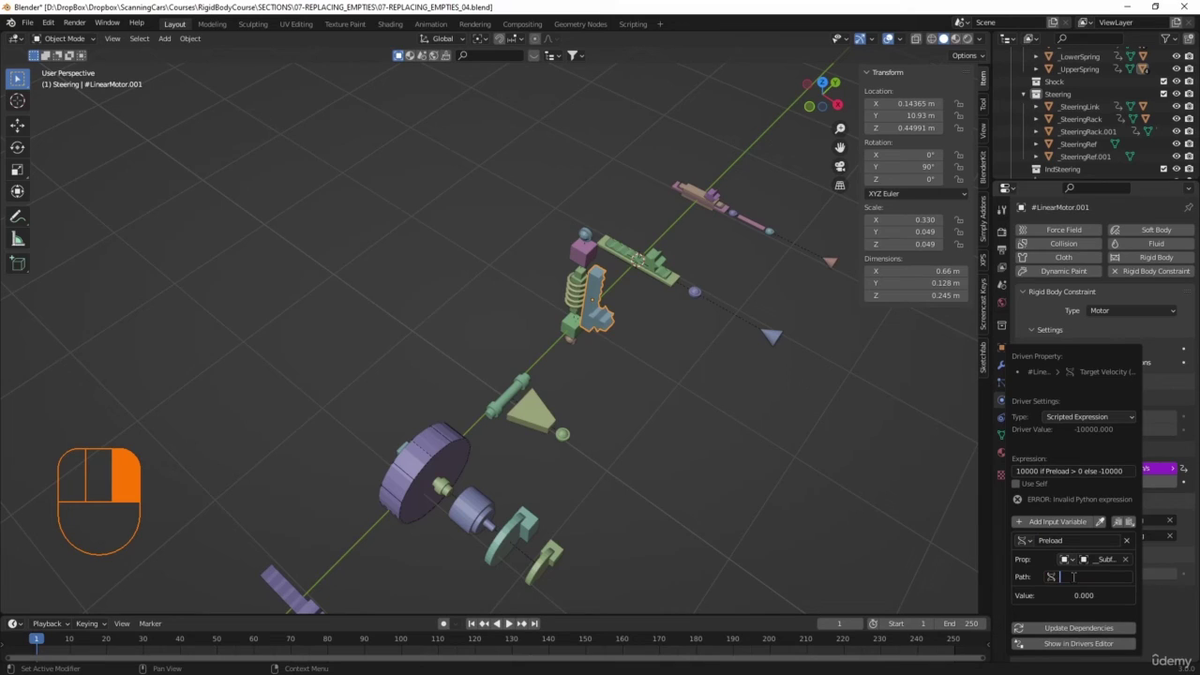
type("[\"Preload\"]")
key("Return")
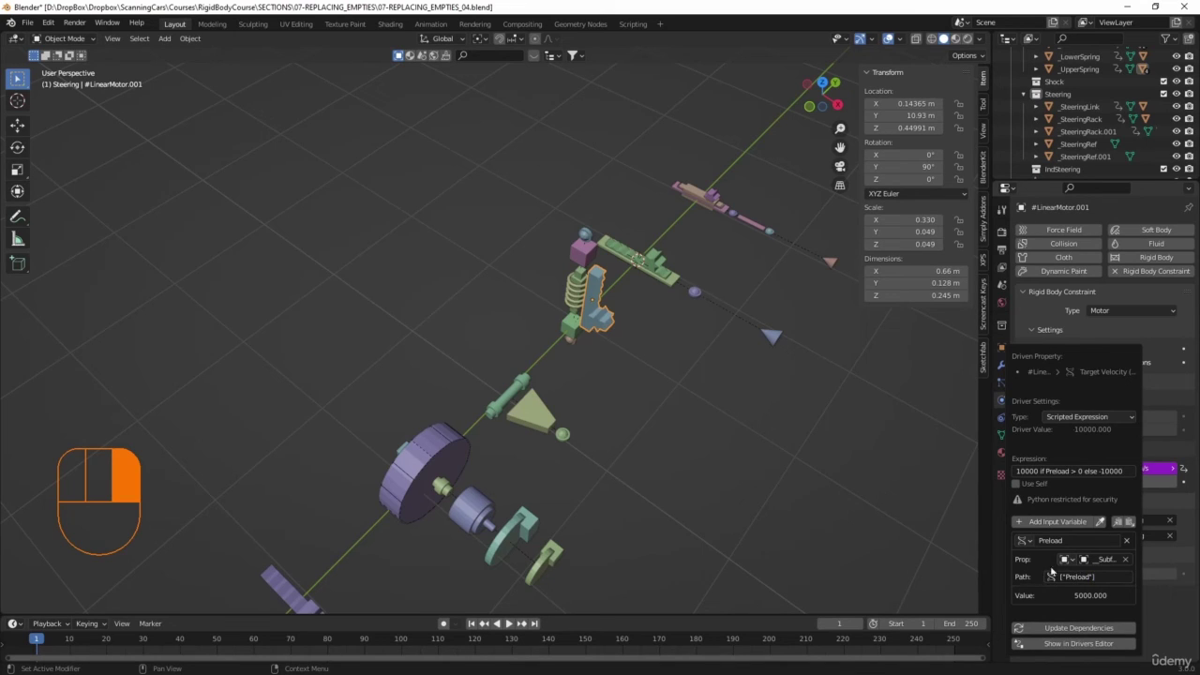
left_click(1083, 471)
key("Return")
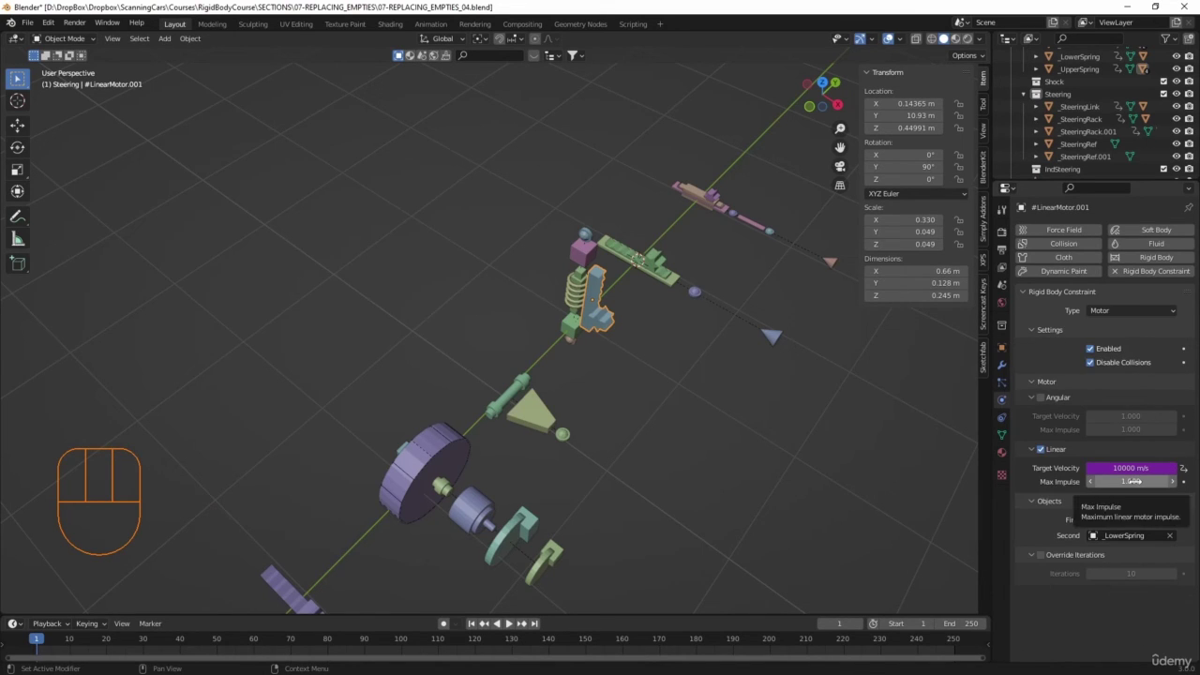
Step: Copy the target velocity's driver to the linear motor's Max Impulse and set its expression to abs(Preload)
right_click(1134, 481)
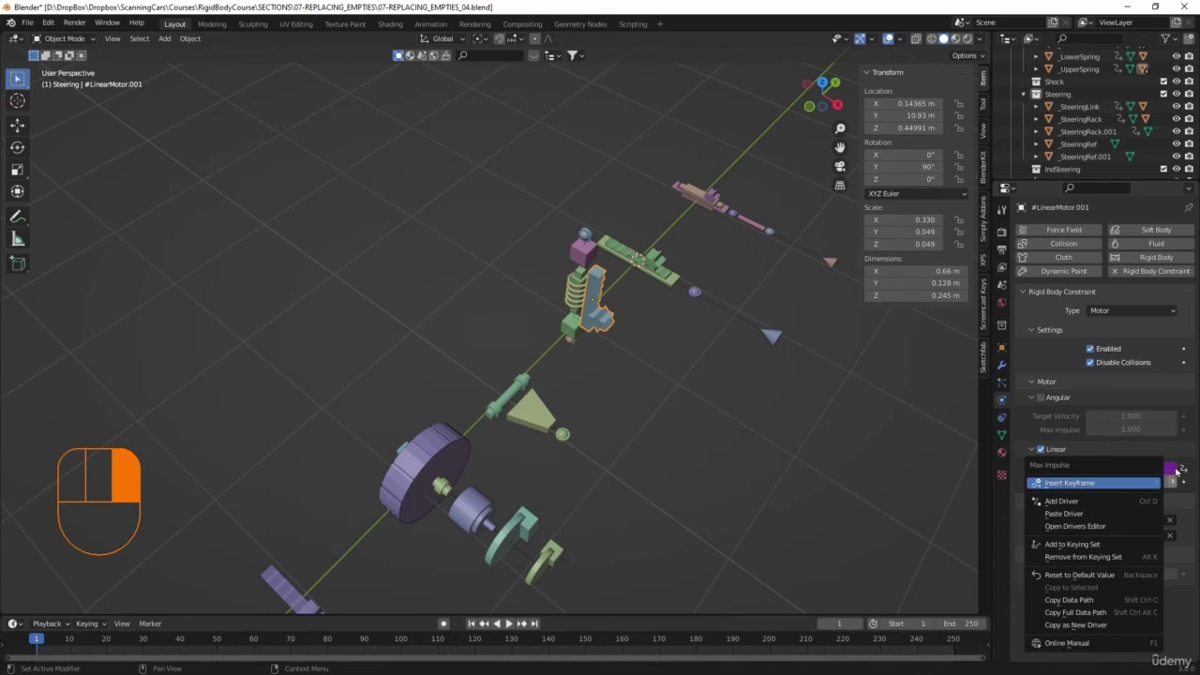
key("Escape")
right_click(1120, 466)
left_click(1084, 479)
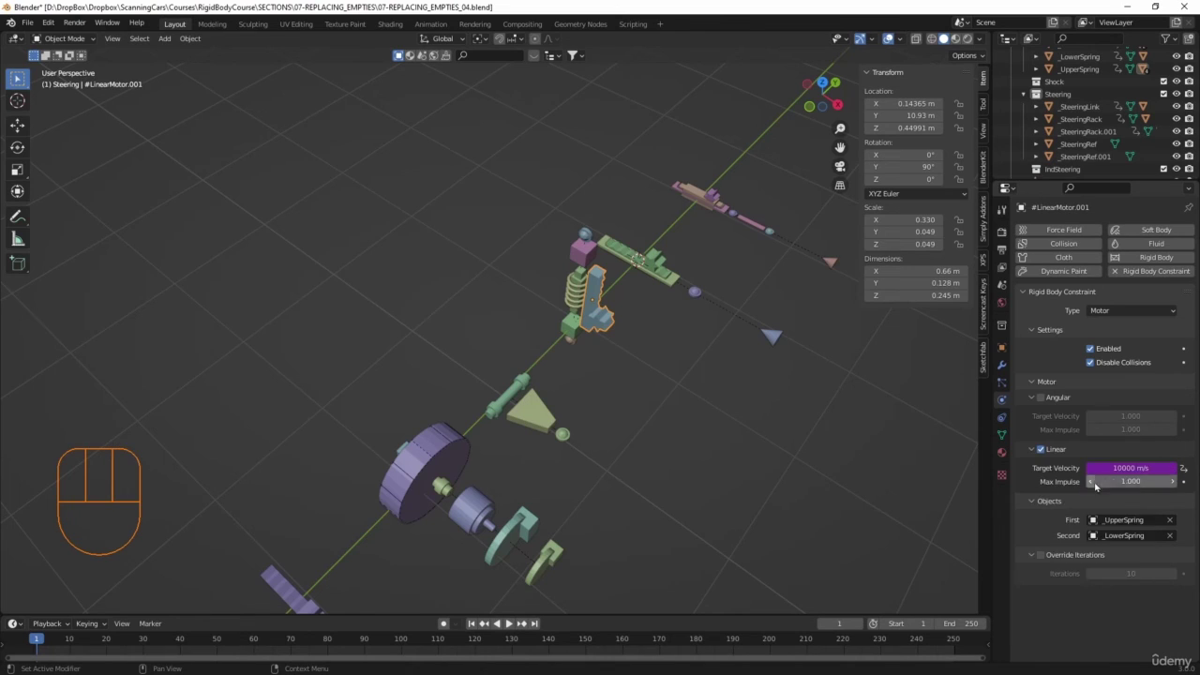
right_click(1088, 481)
left_click(1088, 497)
right_click(1111, 481)
left_click(1093, 496)
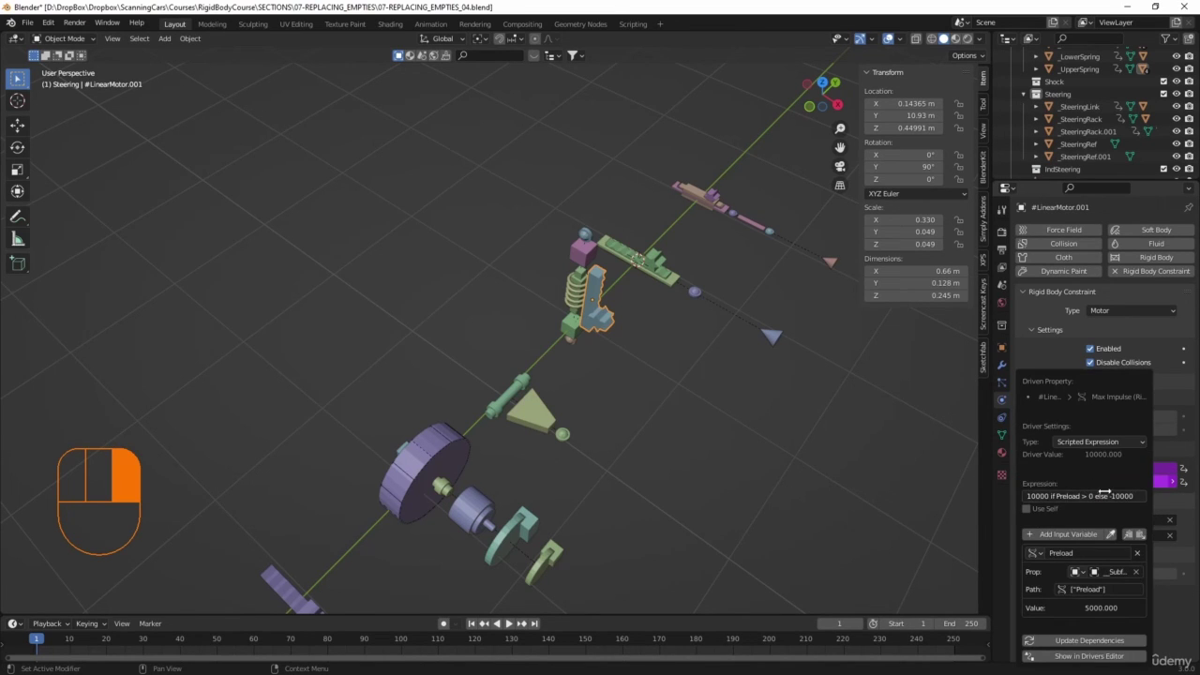
left_click(1105, 494)
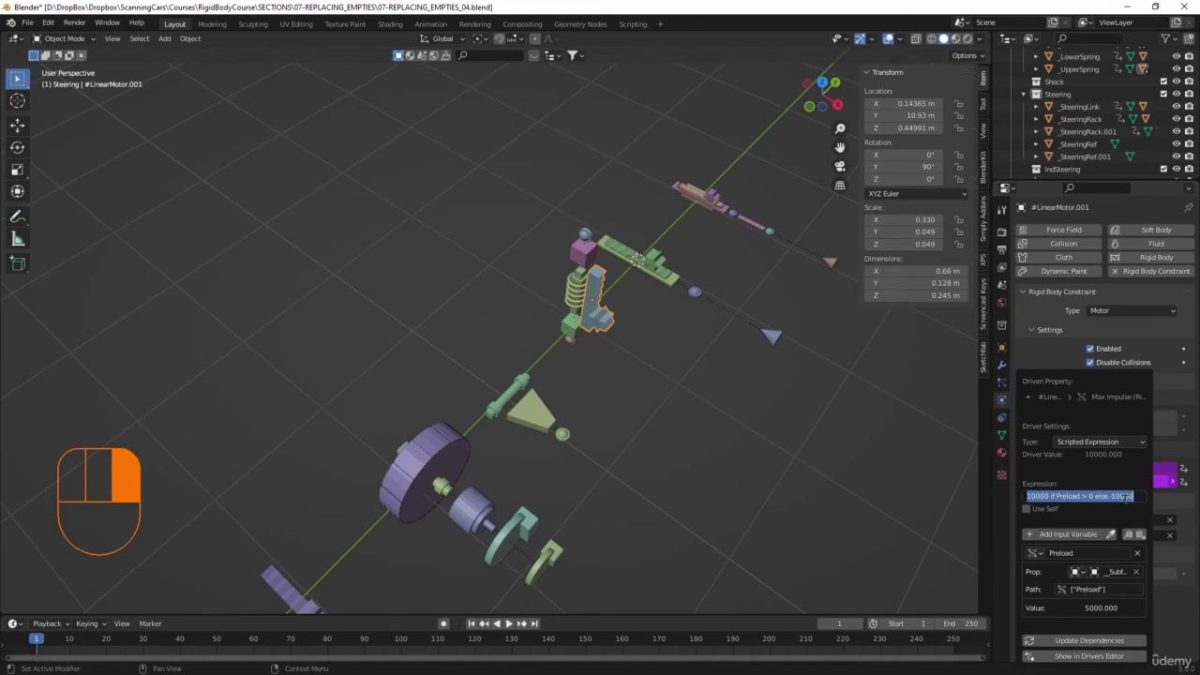
type("#bs(Preload)")
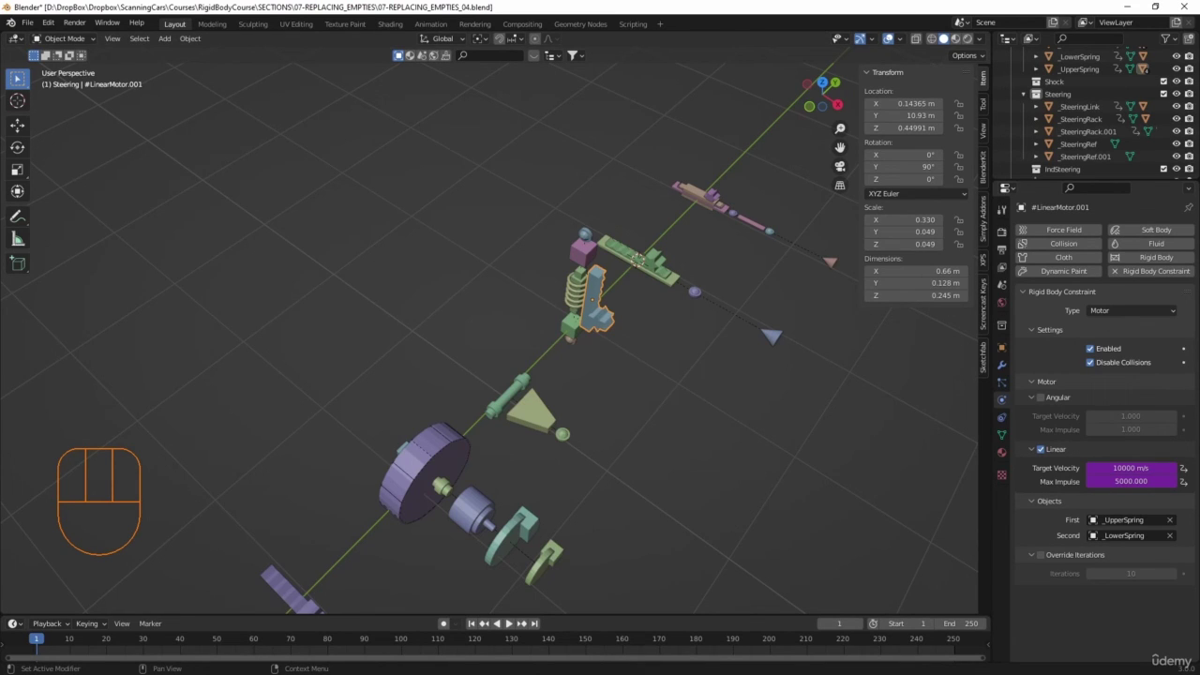
Step: Copy the mass driver from _Wheel and paste it onto the rigid body mass of __Subframe
scroll(615, 456, "down", 5)
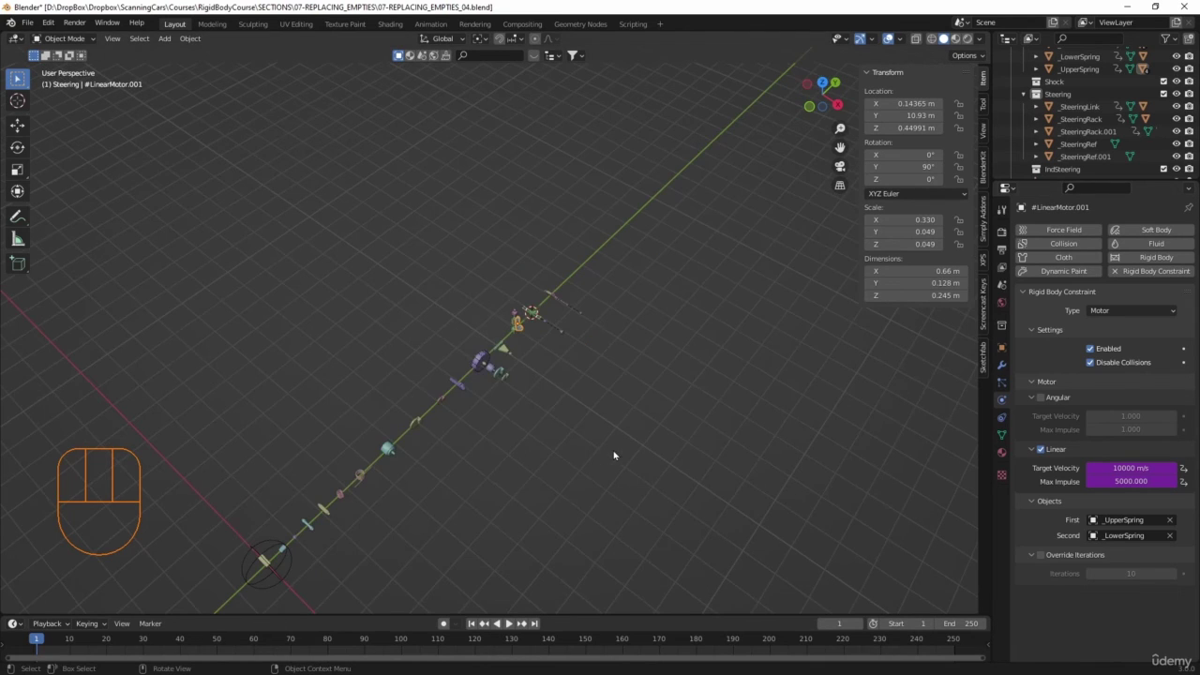
left_click(478, 361)
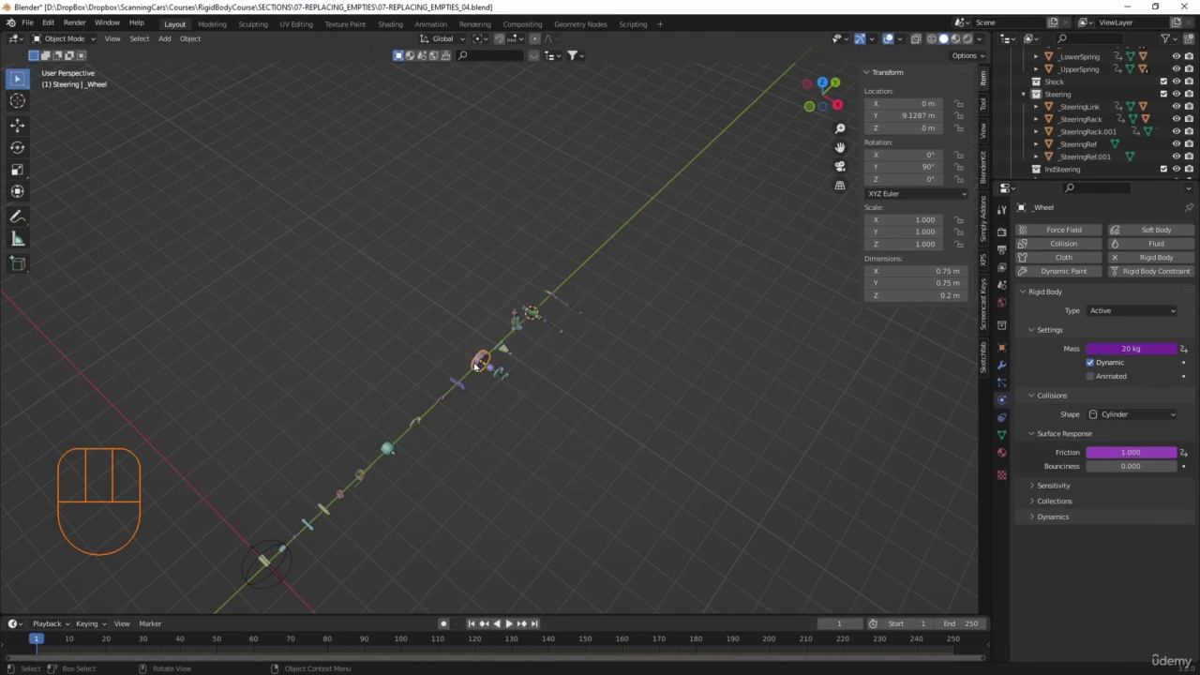
right_click(1120, 344)
middle_click_drag(490, 484, 597, 408, "shift")
scroll(413, 478, "up", 4)
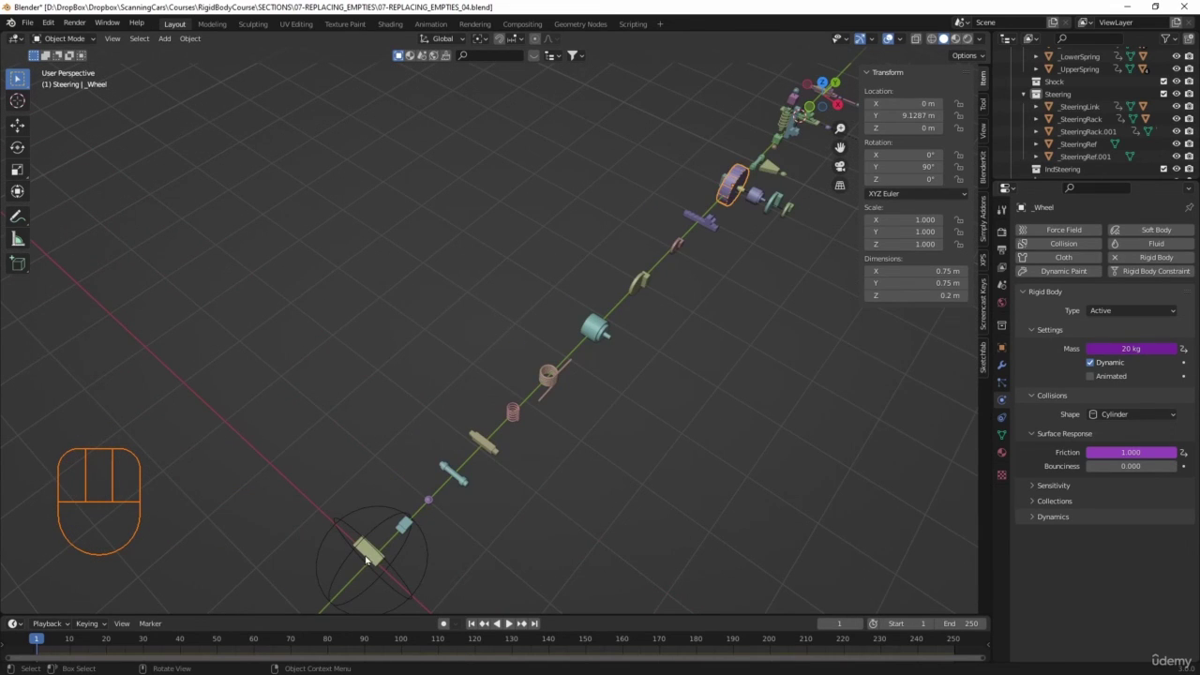
left_click(365, 559)
right_click(1121, 349)
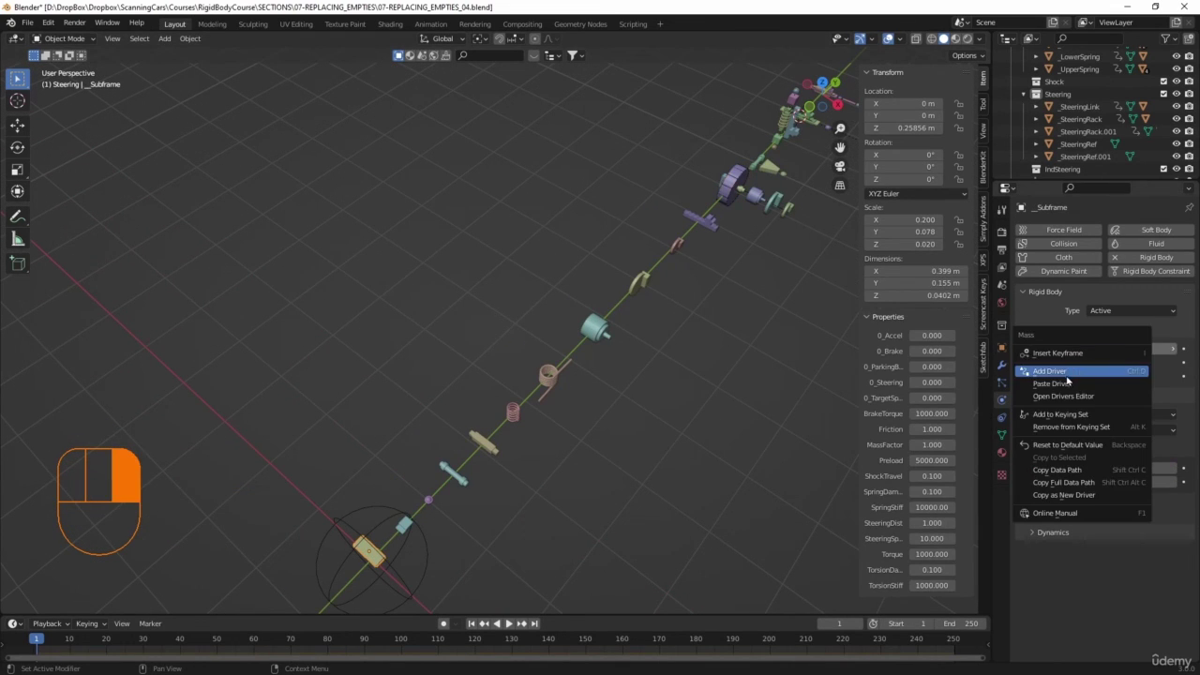
left_click(1063, 385)
Step: Change the multiplier in the subframe's mass driver expression to 100
left_click(1132, 347)
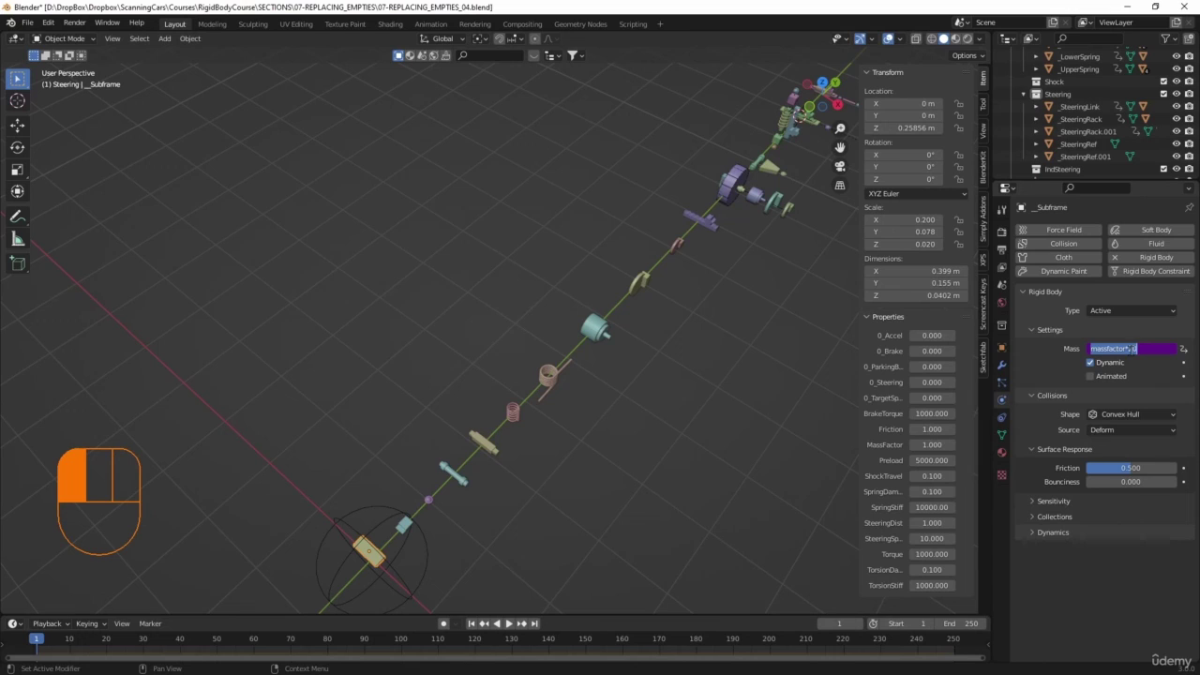
double_click(1132, 348)
type("100")
key("Return")
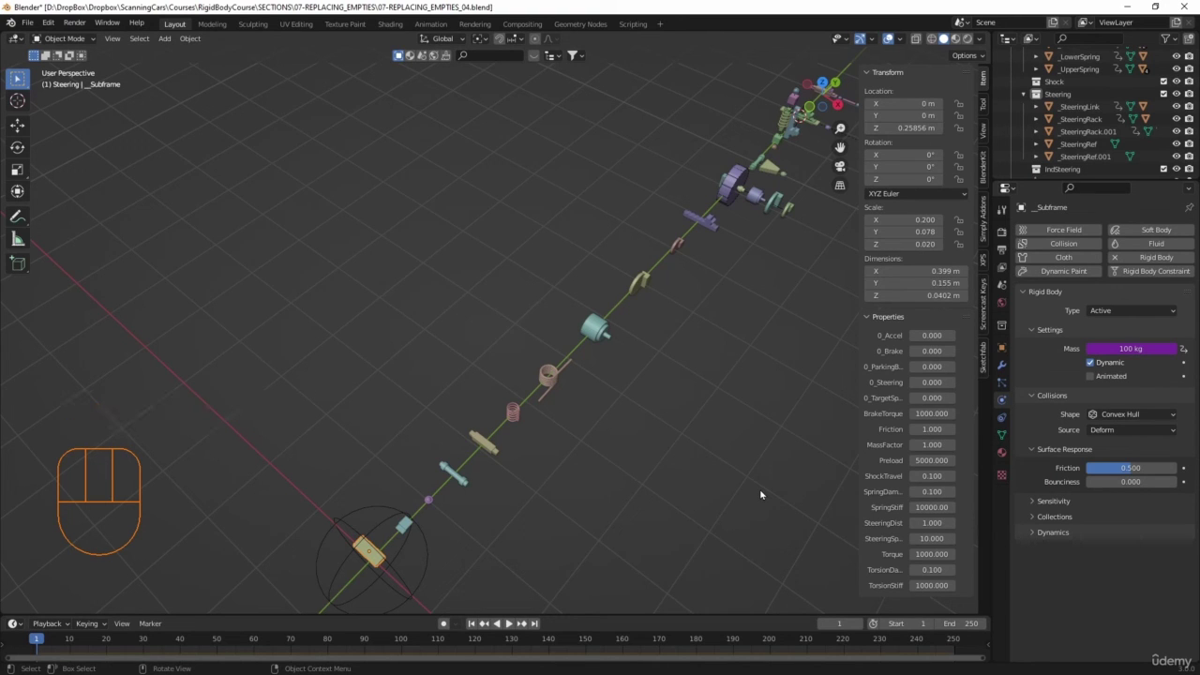
Step: Deselect the subframe and save the blend file
left_click(665, 503)
scroll(661, 478, "down", 3)
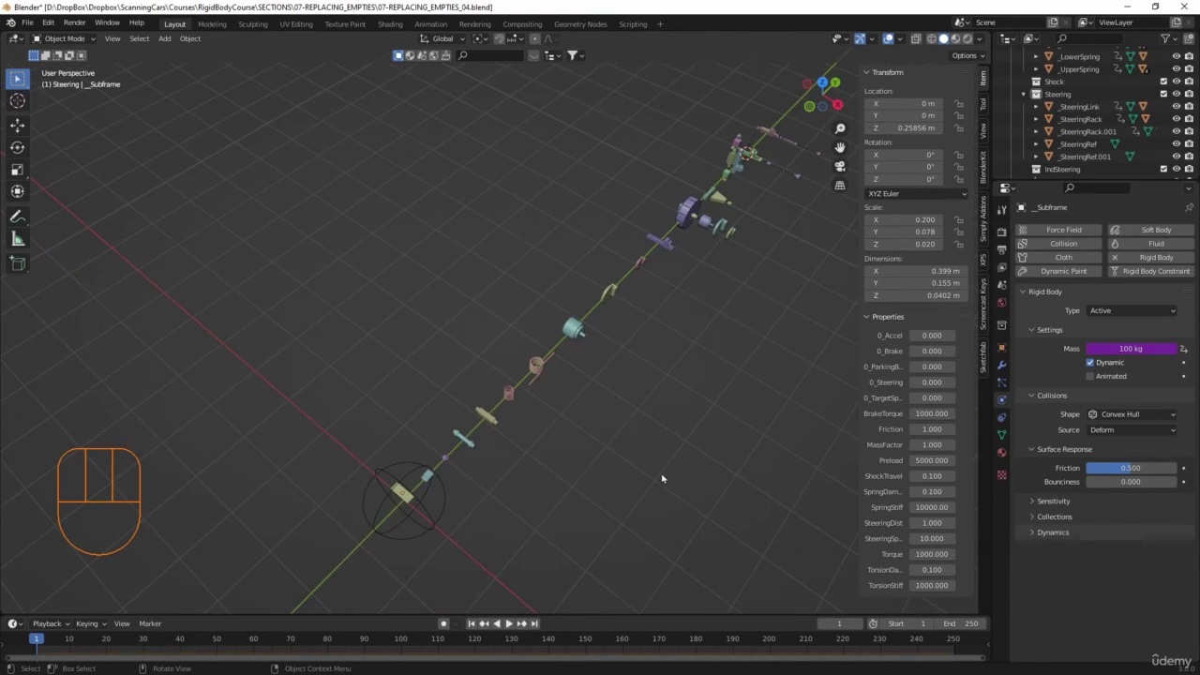
middle_click_drag(662, 477, 613, 421, "shift")
scroll(631, 375, "up", 5)
middle_click_drag(632, 375, 551, 383, "shift")
key("ctrl+a")
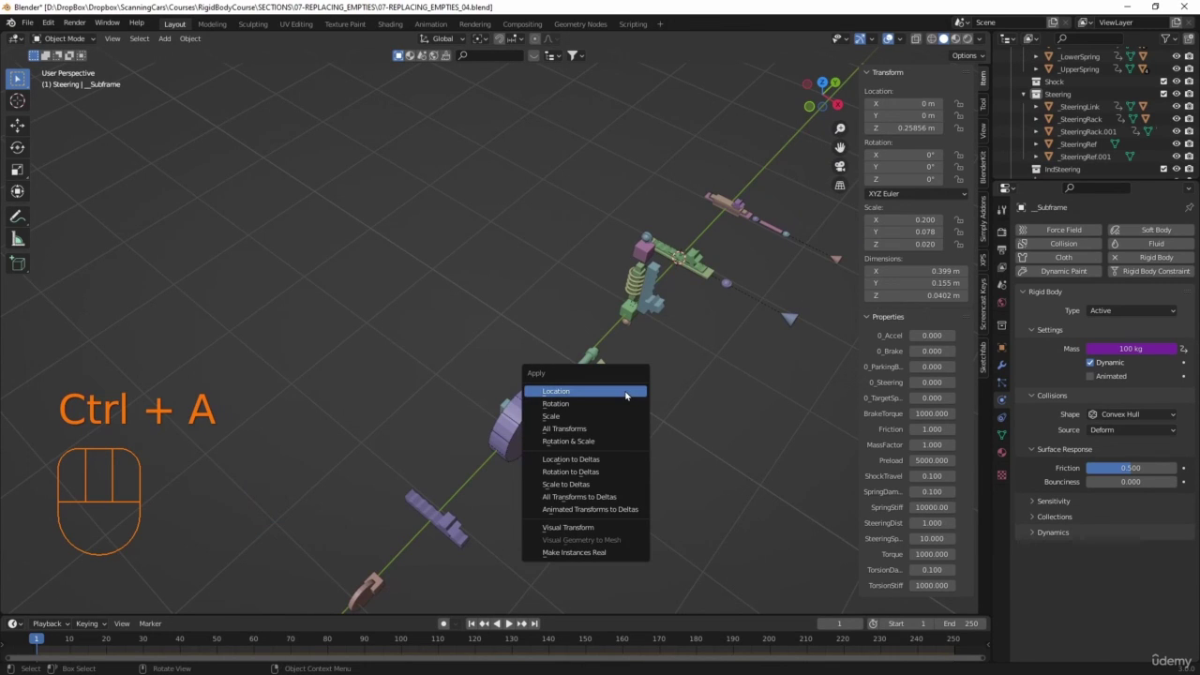
left_click(625, 395)
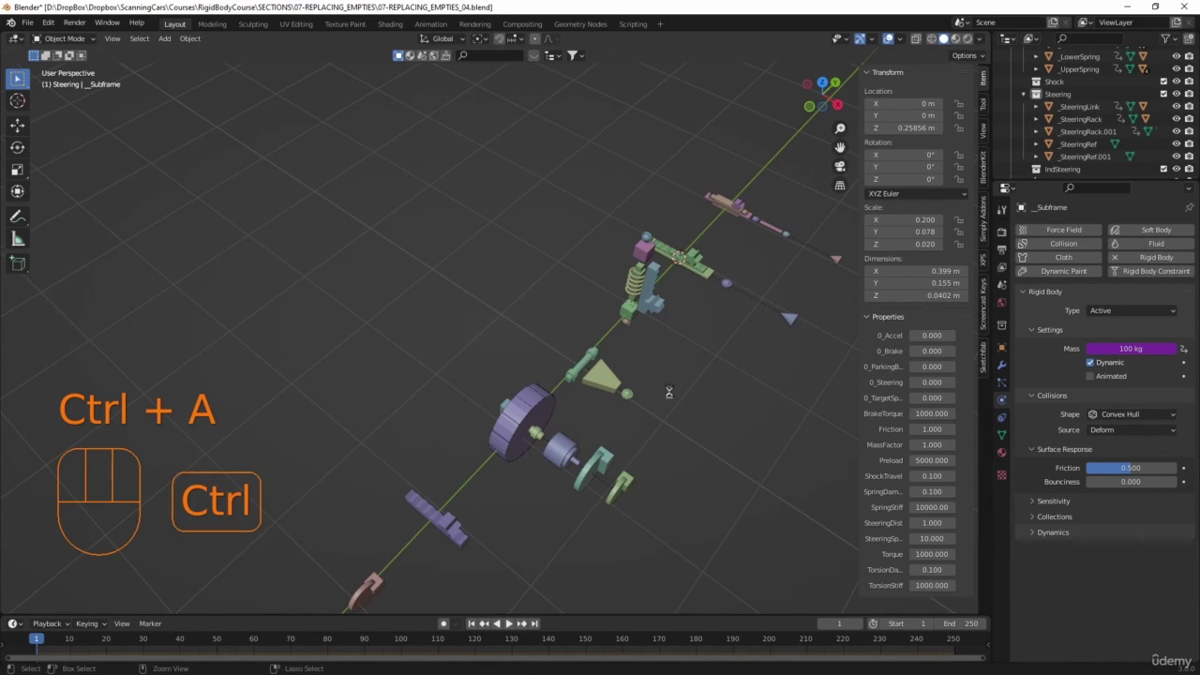
key("ctrl+s")
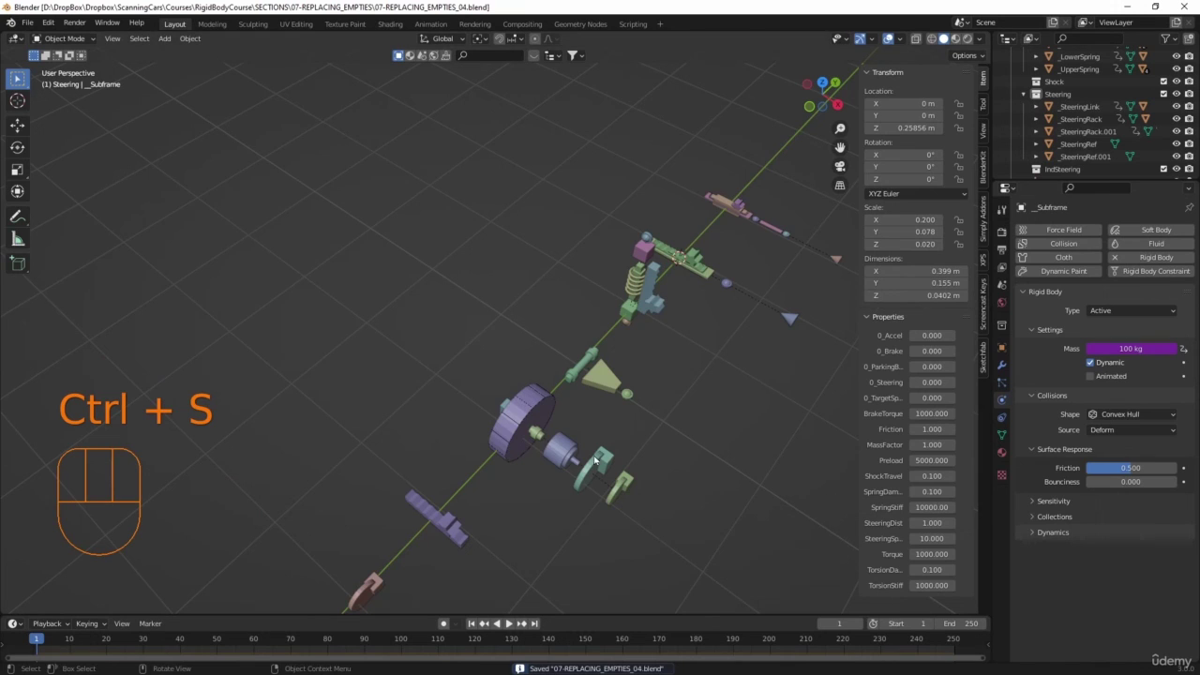
Step: Test-move _Upright and _ControlArm to check which parts follow them, cancelling each move
middle_click_drag(550, 459, 581, 442)
left_click(578, 402)
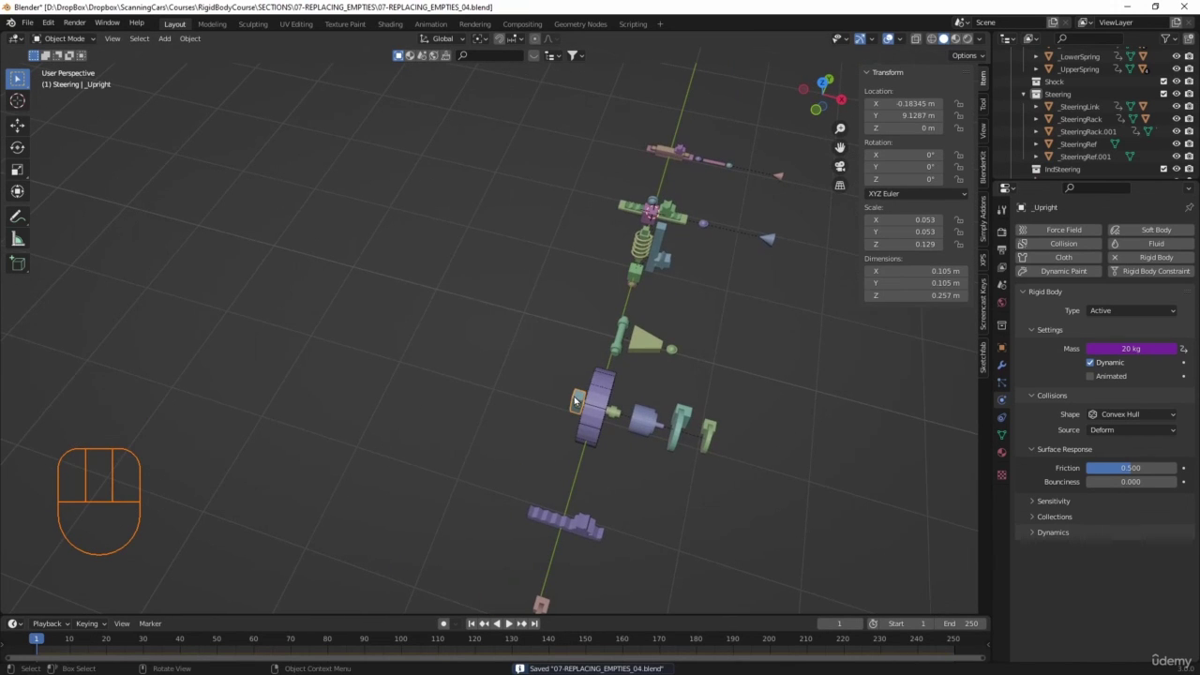
key("g")
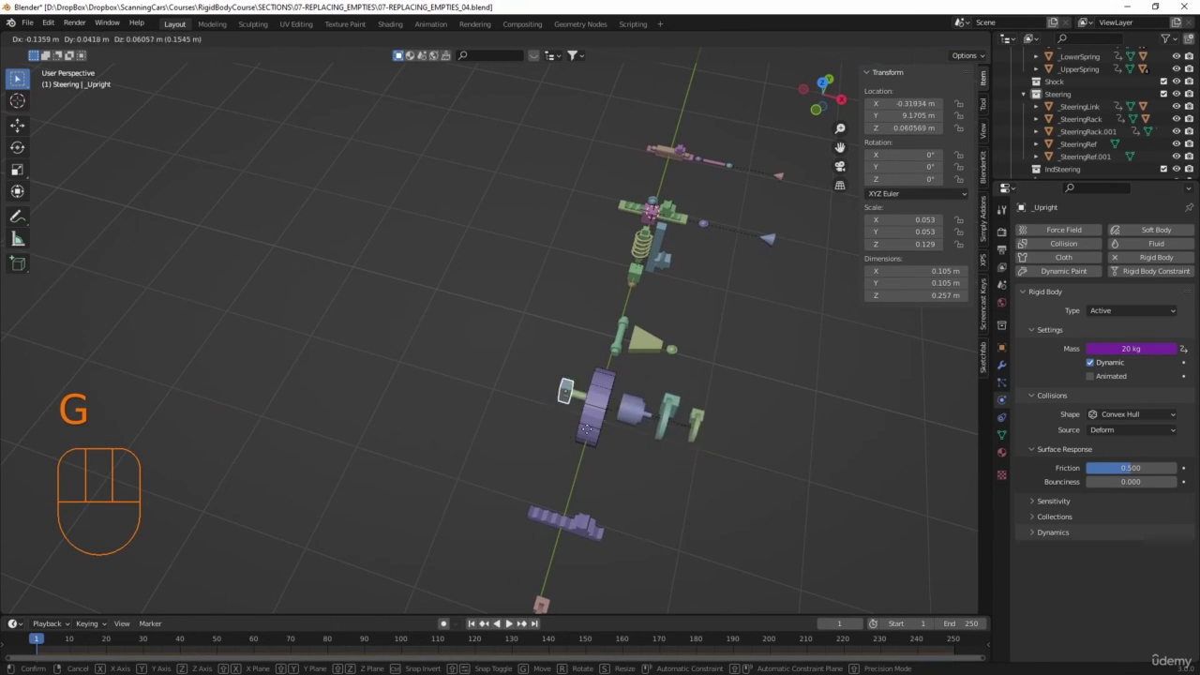
key("Escape")
middle_click_drag(668, 405, 641, 404)
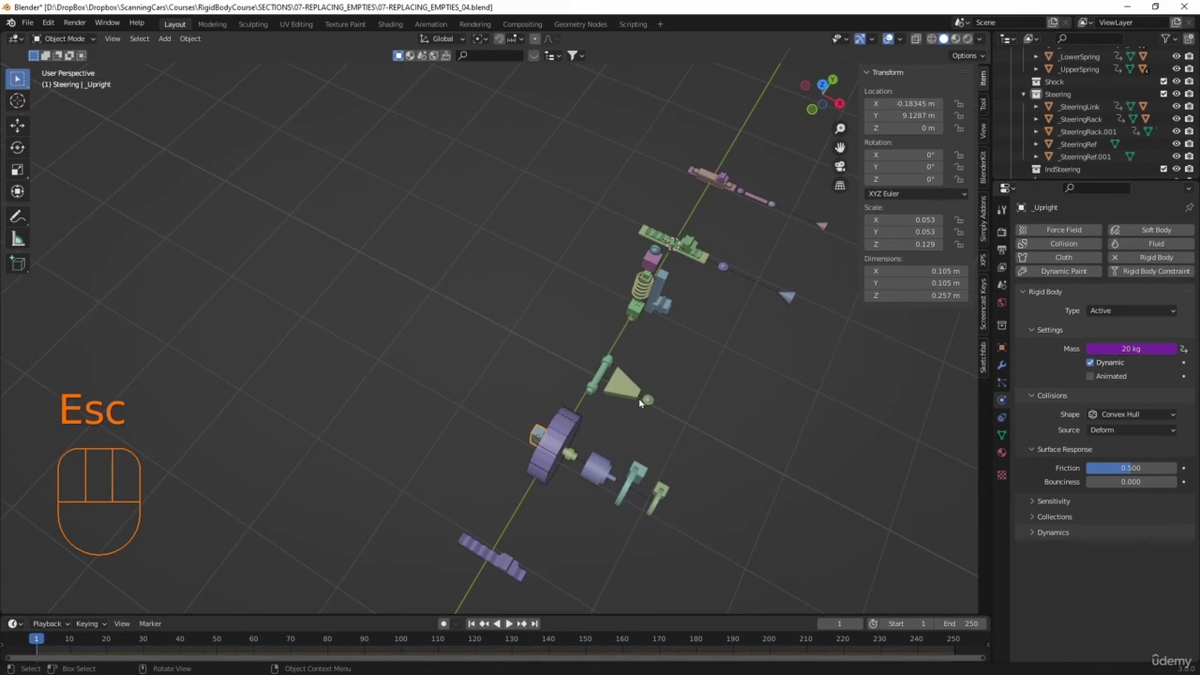
left_click(633, 382)
key("g")
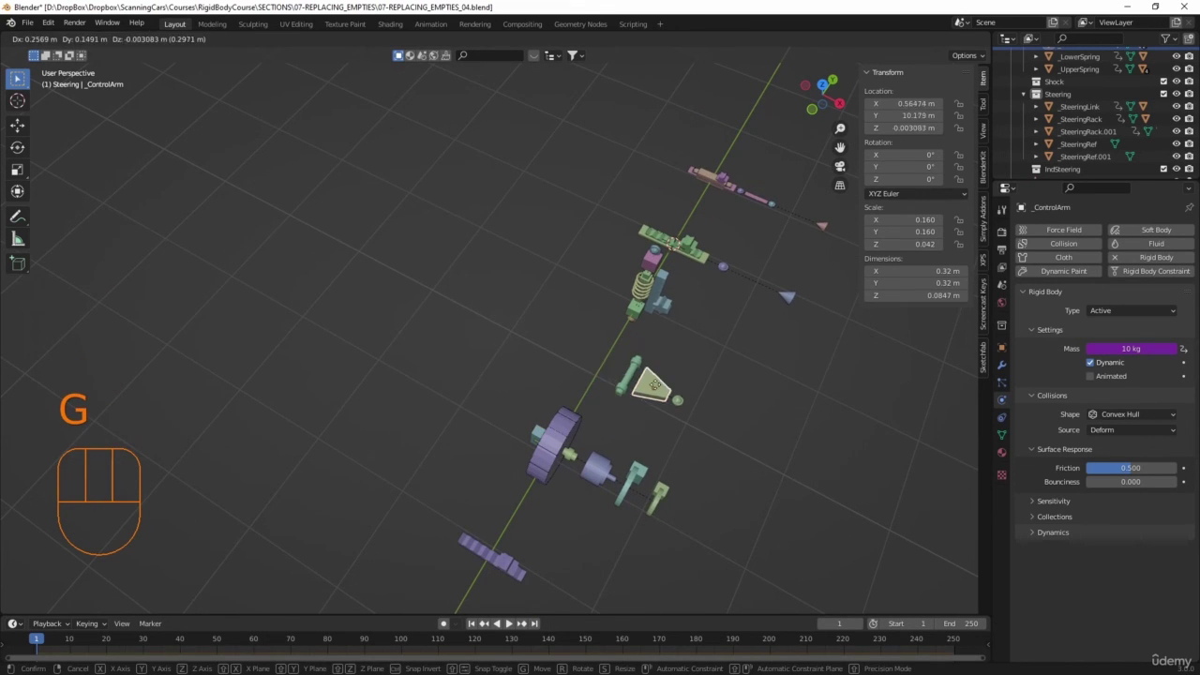
key("Escape")
Step: Test-move _LowerSpring and _UpperSpring to check their attached parts, cancelling each move
left_click(640, 319)
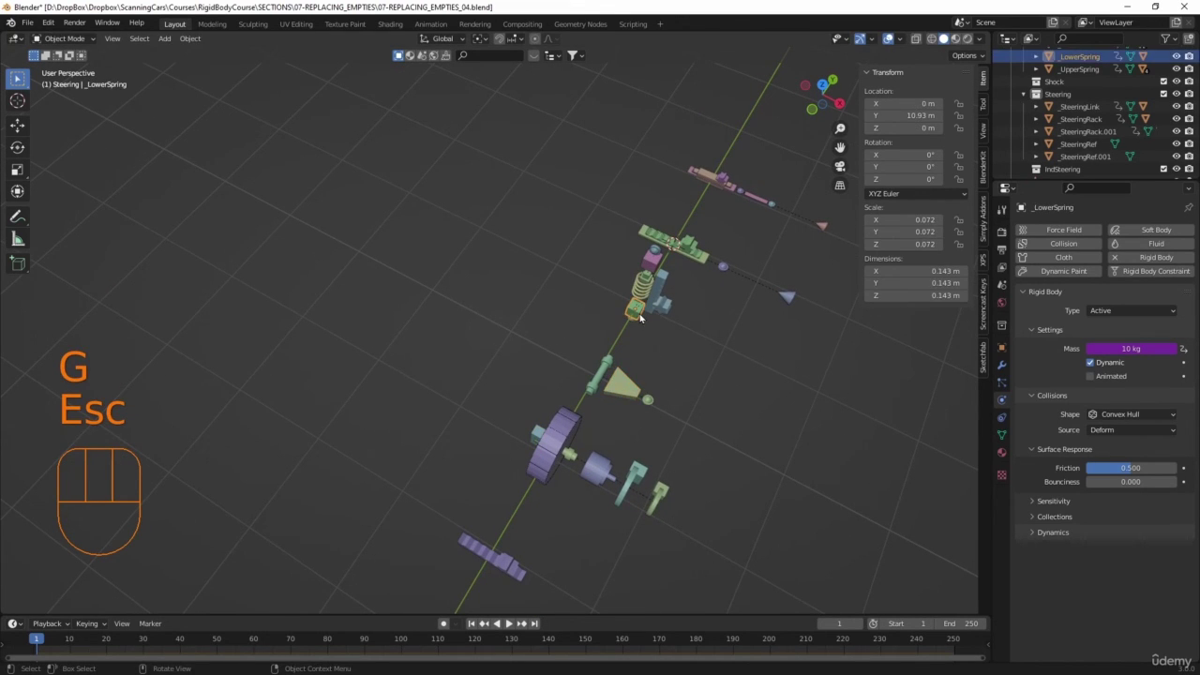
key("g")
key("Escape")
left_click(652, 270)
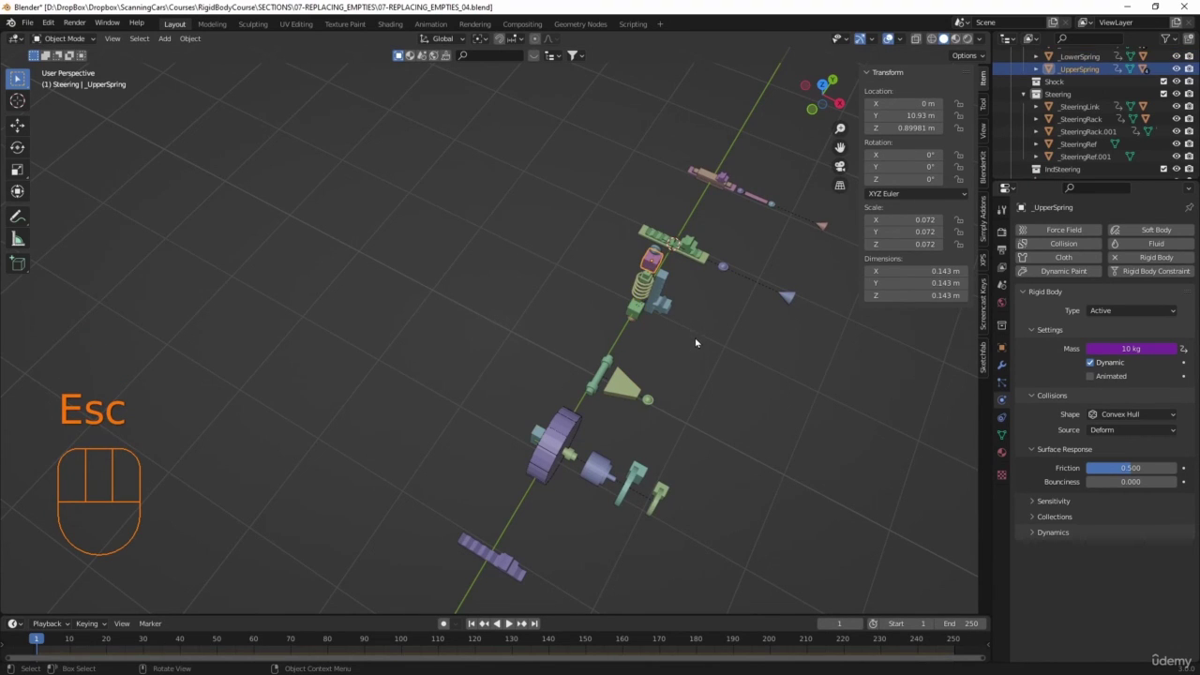
key("g")
key("Escape")
Step: Test-move _SteeringRack and #LinearMotor.002 to check their parenting, cancelling each move
left_click(704, 271)
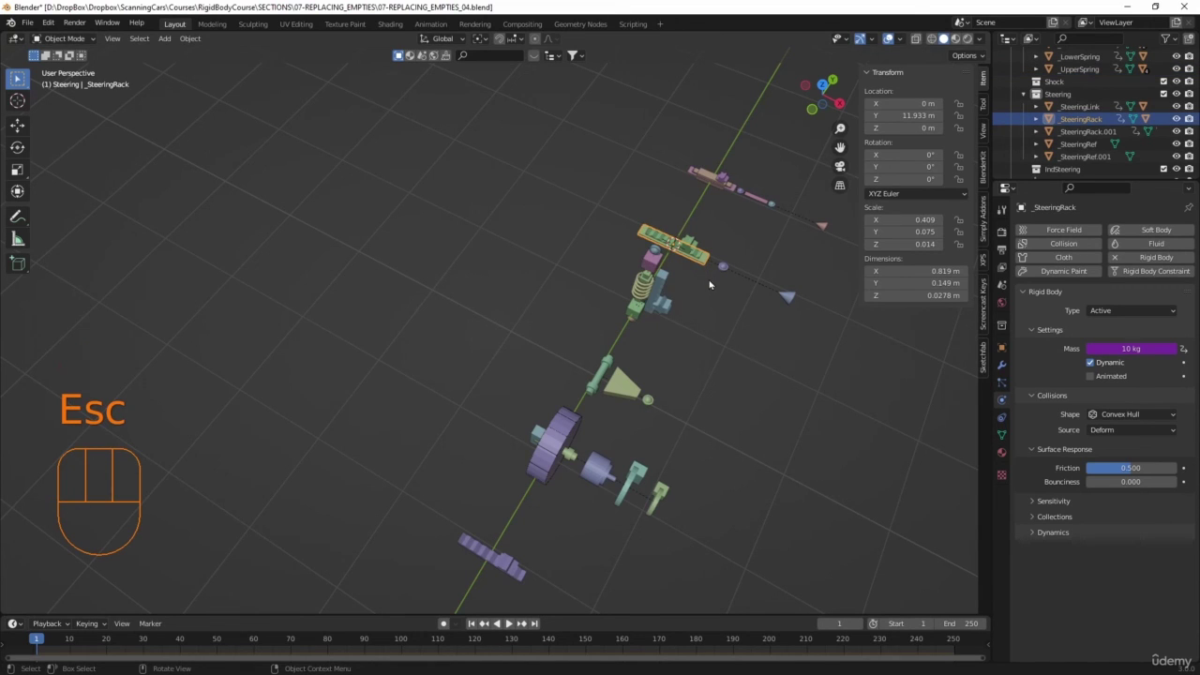
key("g")
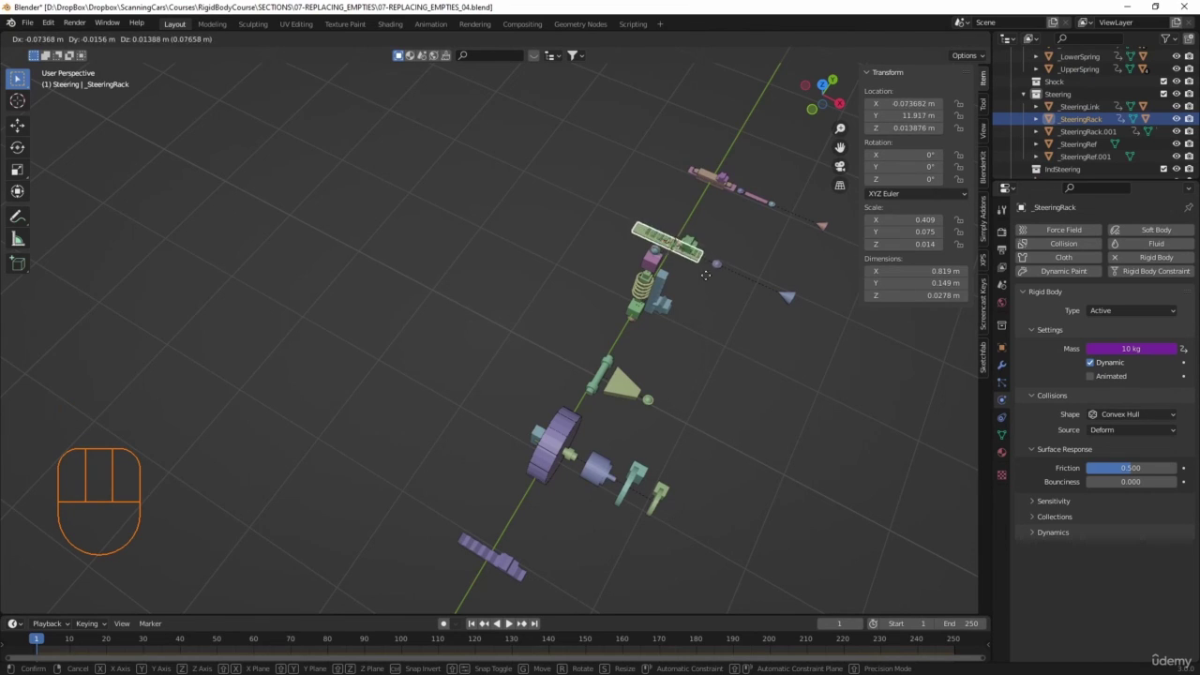
key("Escape")
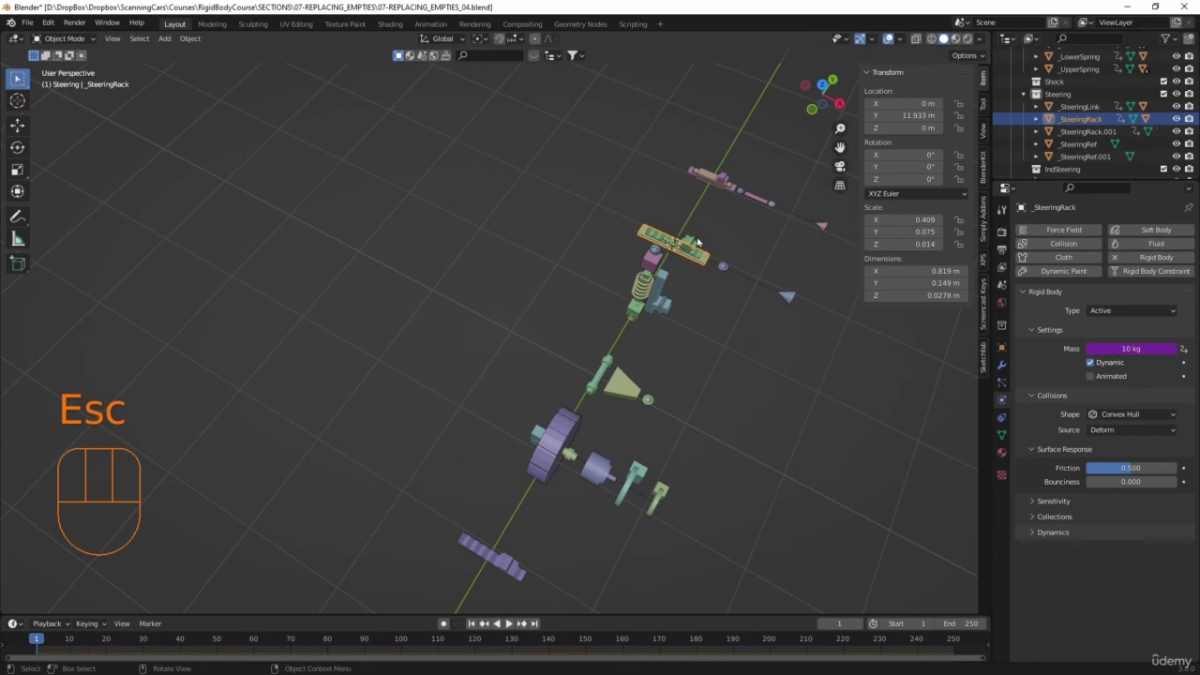
left_click(700, 242)
key("g")
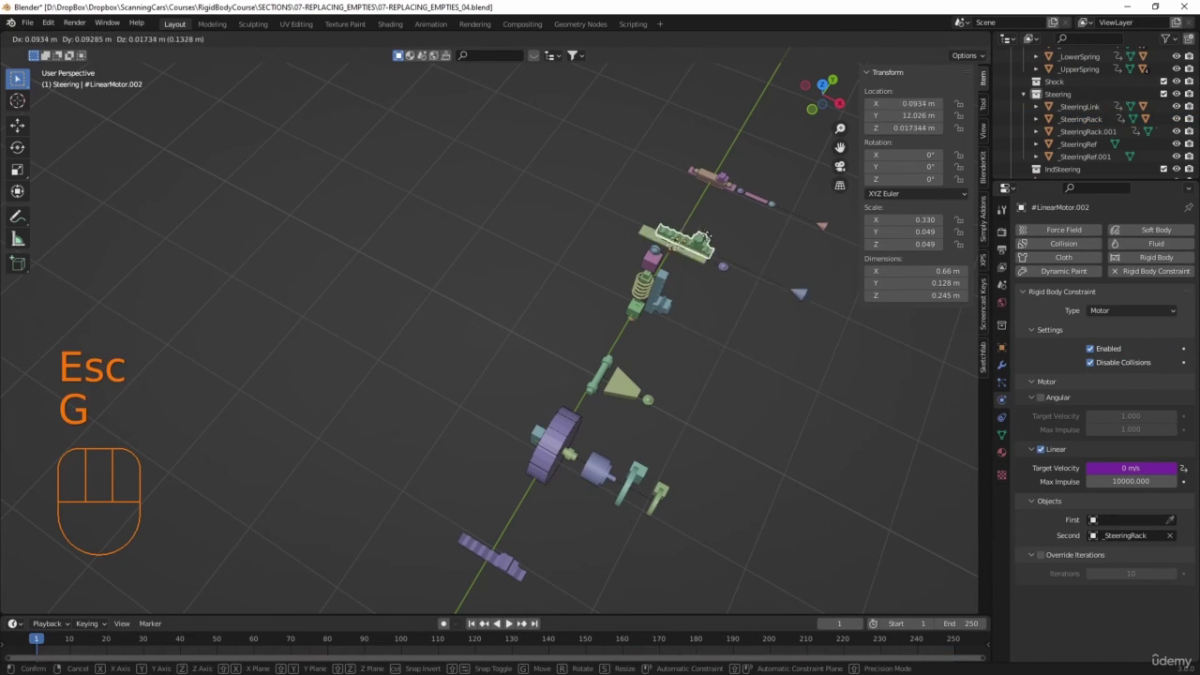
key("Escape")
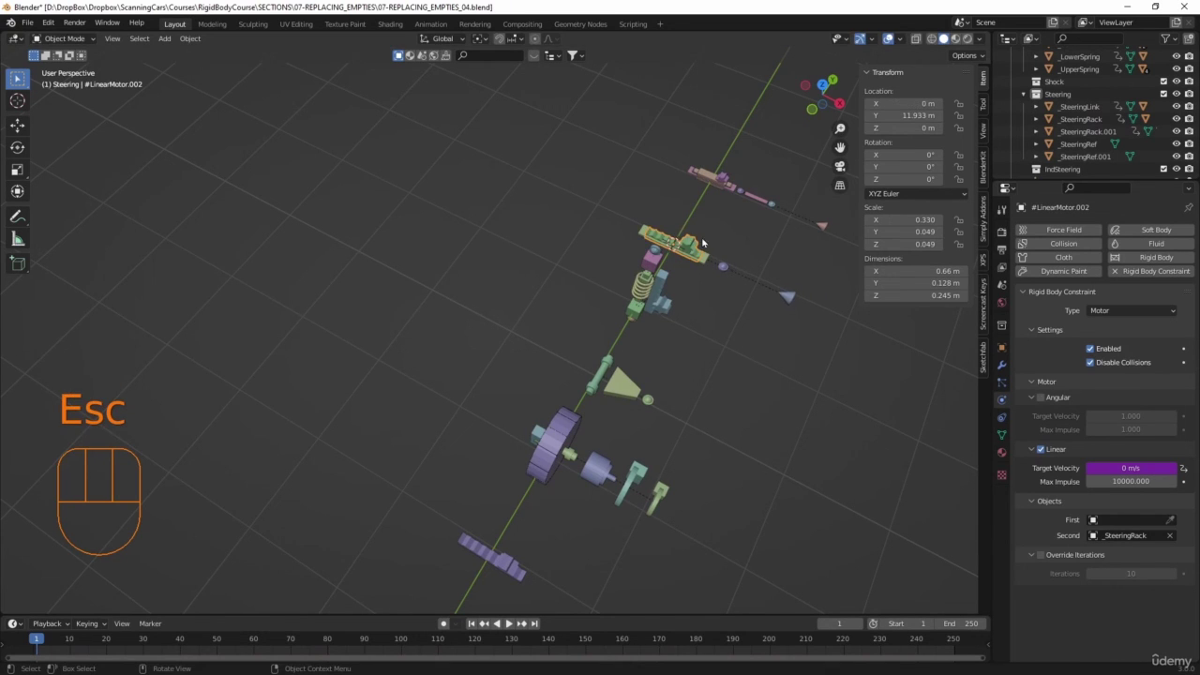
Step: Test-move _SteeringLink, _SteeringRack.001 and #LinearMotor.003 of the independent steering to check their parenting, cancelling each move
middle_click_drag(744, 213, 675, 360, "shift")
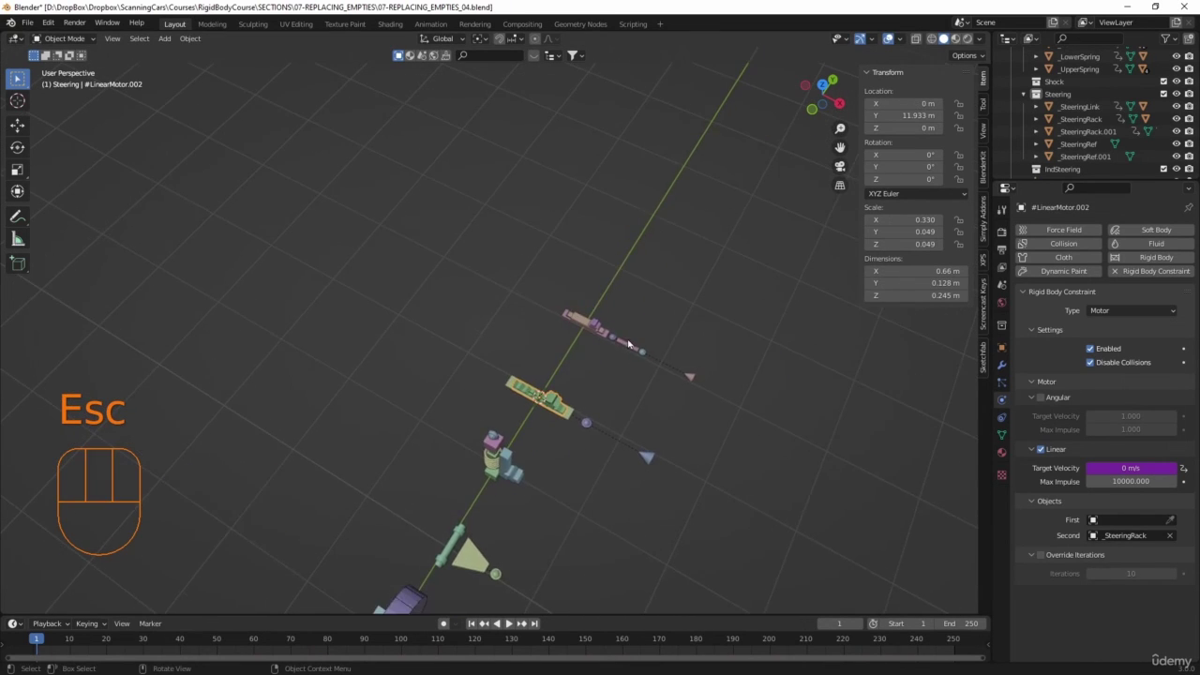
scroll(683, 361, "up", 2)
key("g")
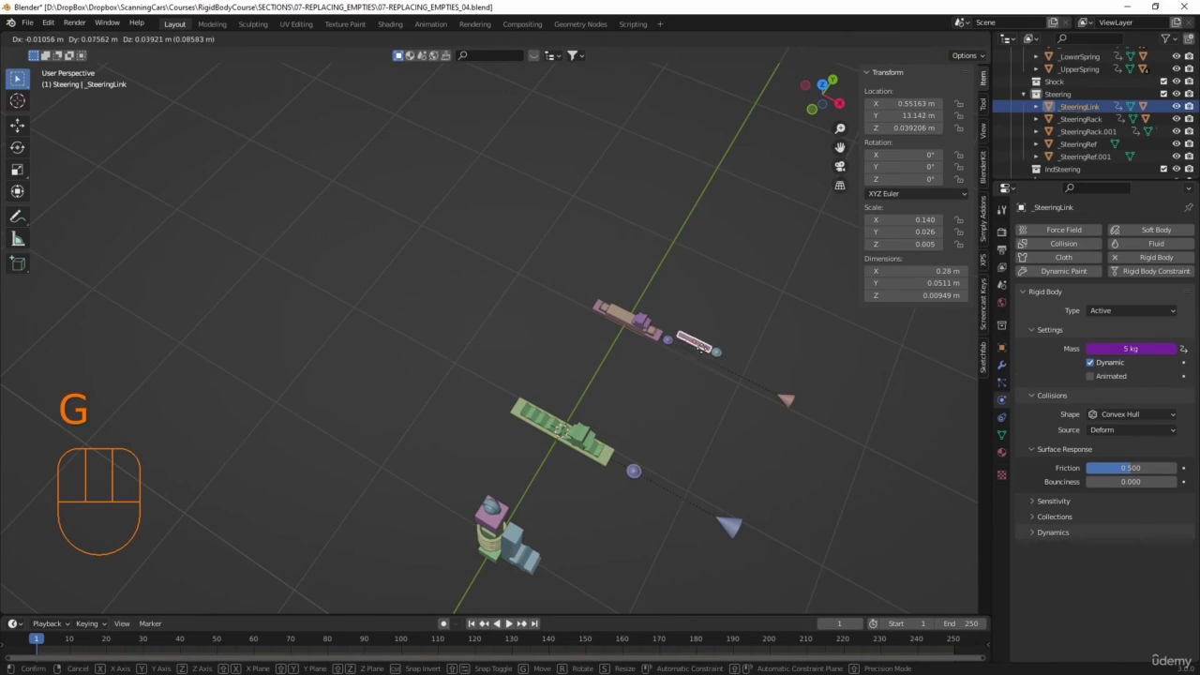
key("Escape")
left_click(652, 347)
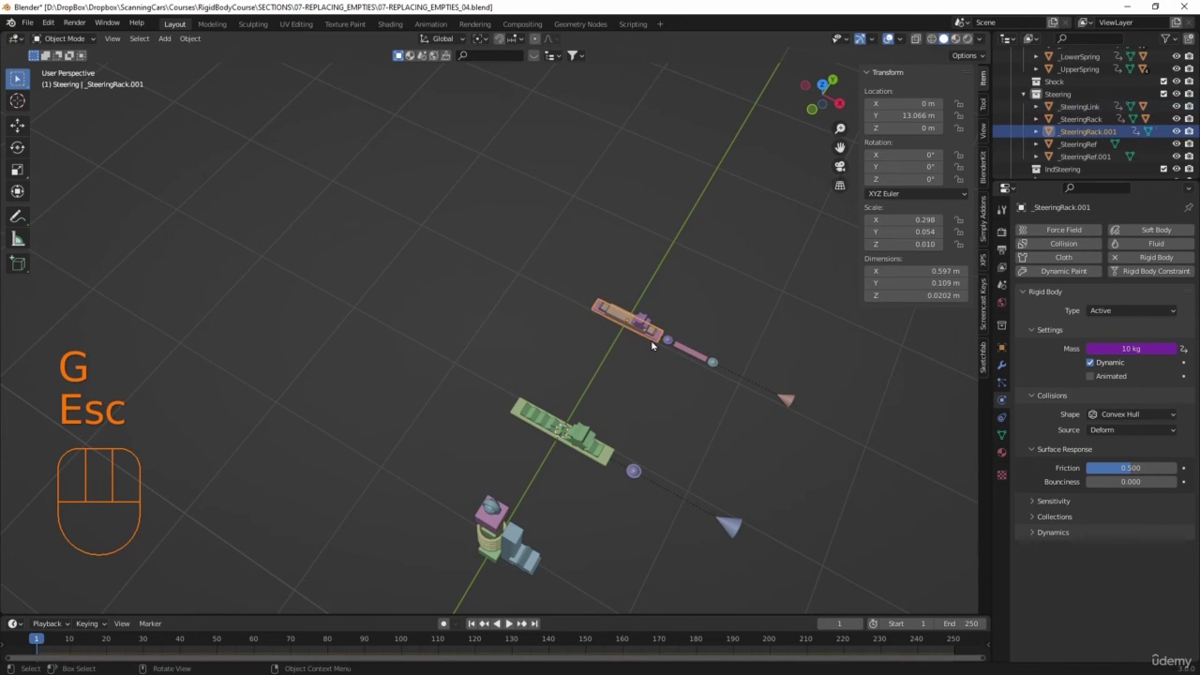
key("g")
key("Escape")
left_click(645, 323)
key("g")
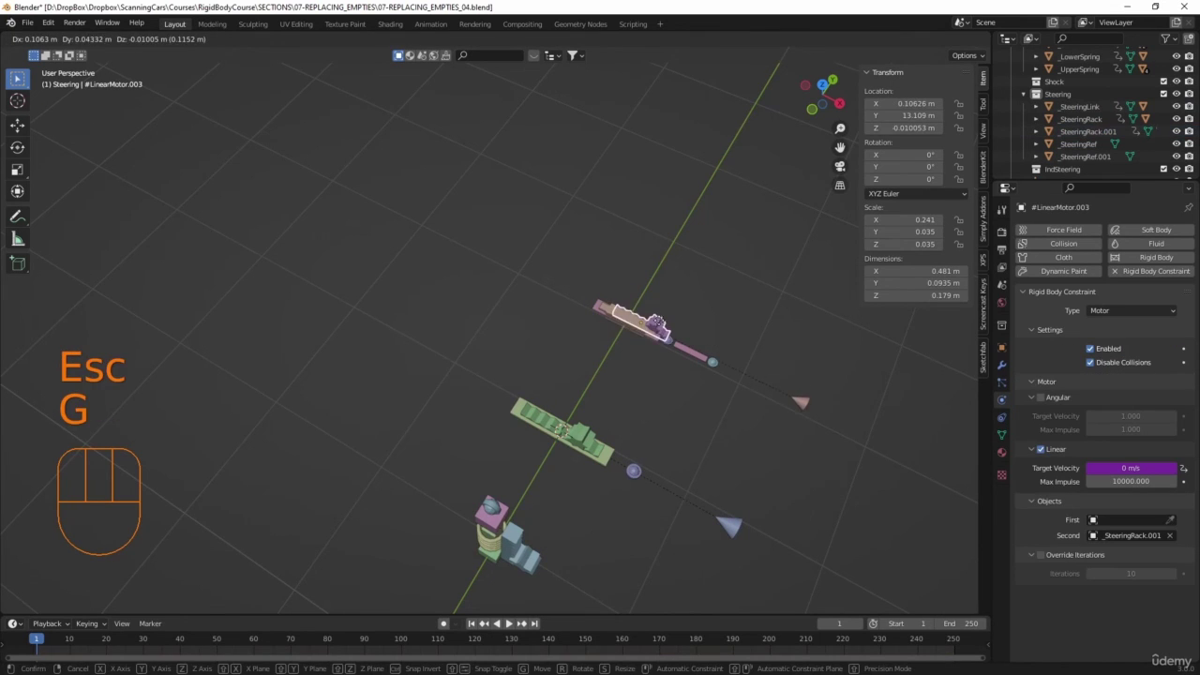
key("Escape")
Step: Save the blend file again and bring the whole row of suspension parts into view
scroll(709, 433, "down", 3)
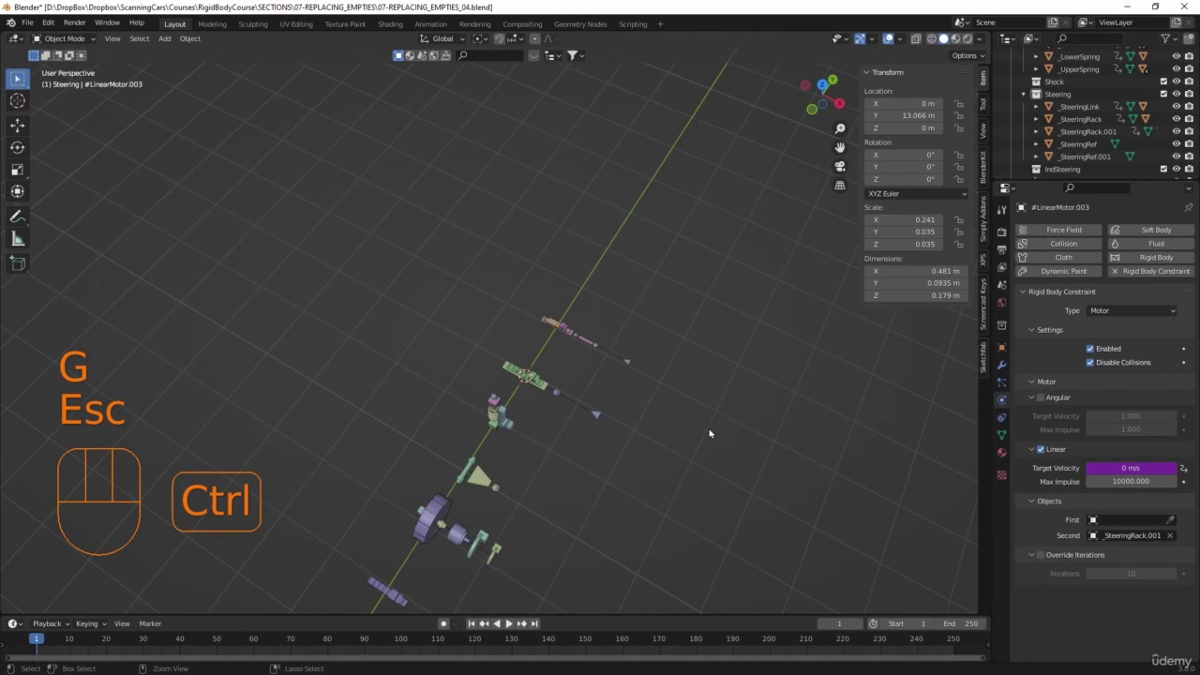
key("ctrl+s")
middle_click_drag(588, 546, 674, 390, "shift")
scroll(674, 390, "down", 3)
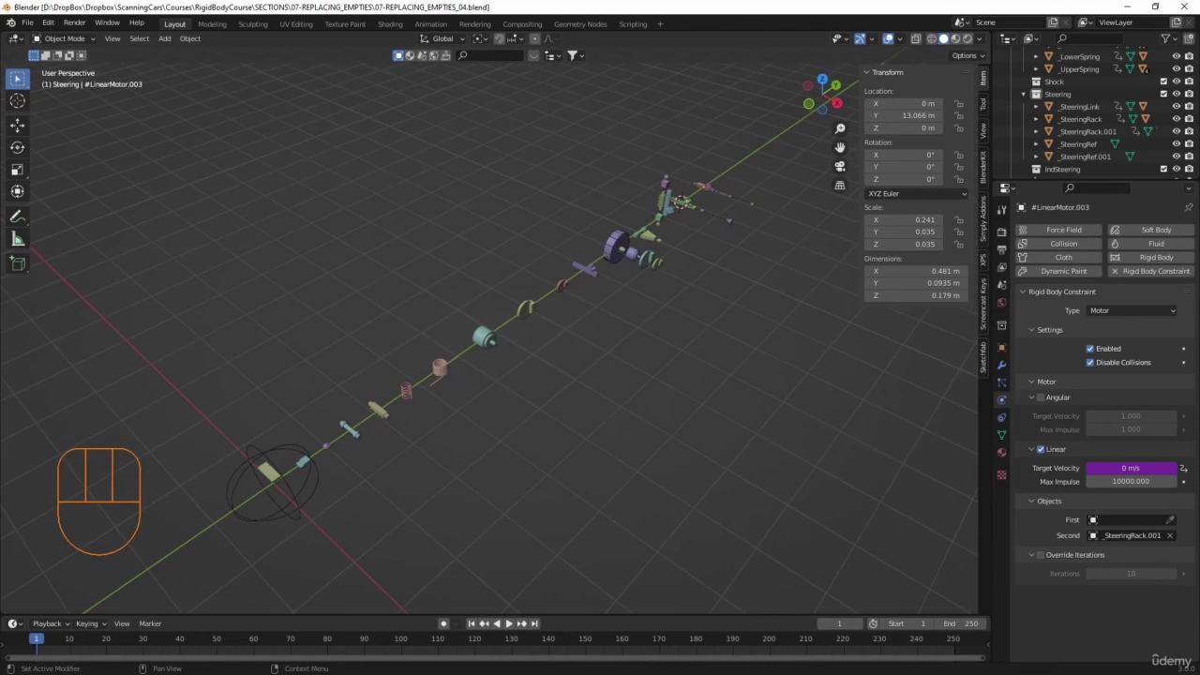